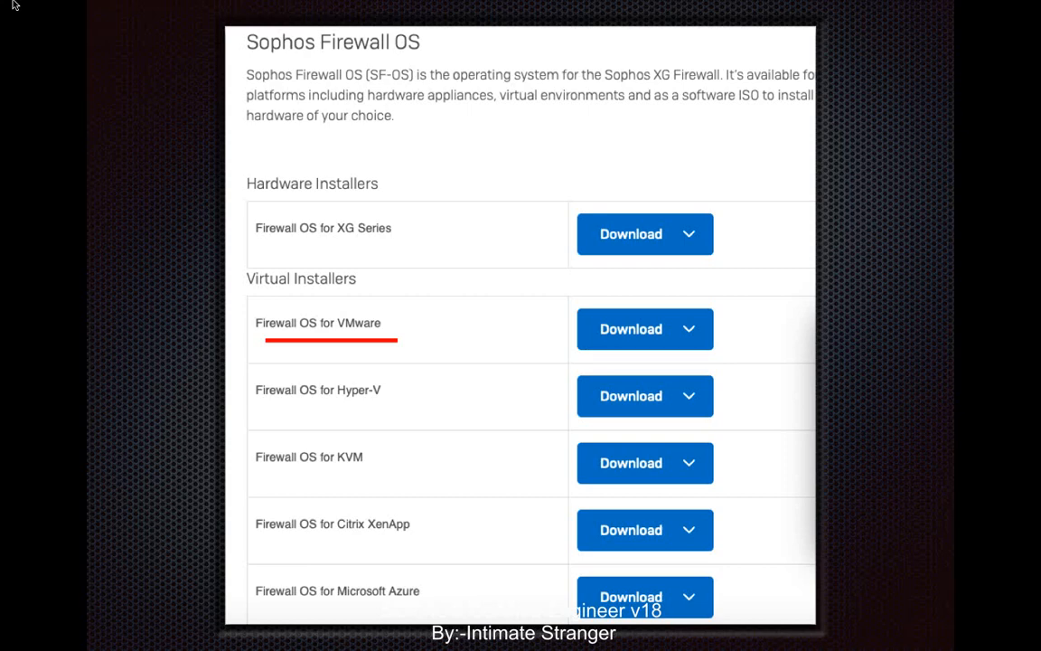
- Exit the slideshow and return to editing the Sophos Firewall OS downloads slide
key("Escape")
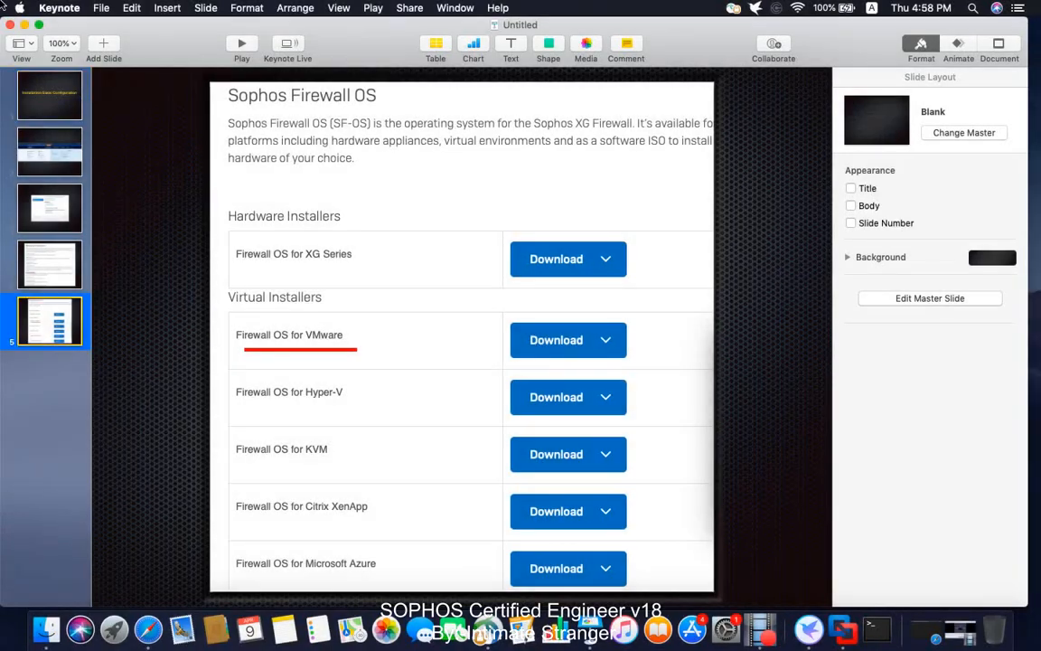
- Hide Keynote and start importing an existing virtual machine through VMware Fusion's New wizard
left_click(24, 25)
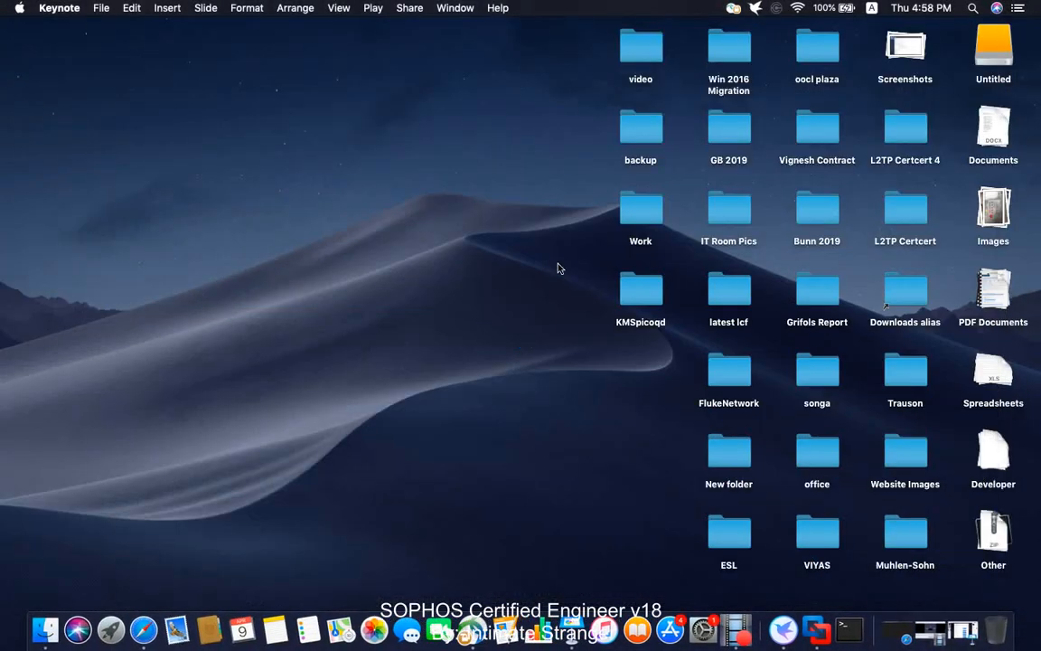
left_click(816, 630)
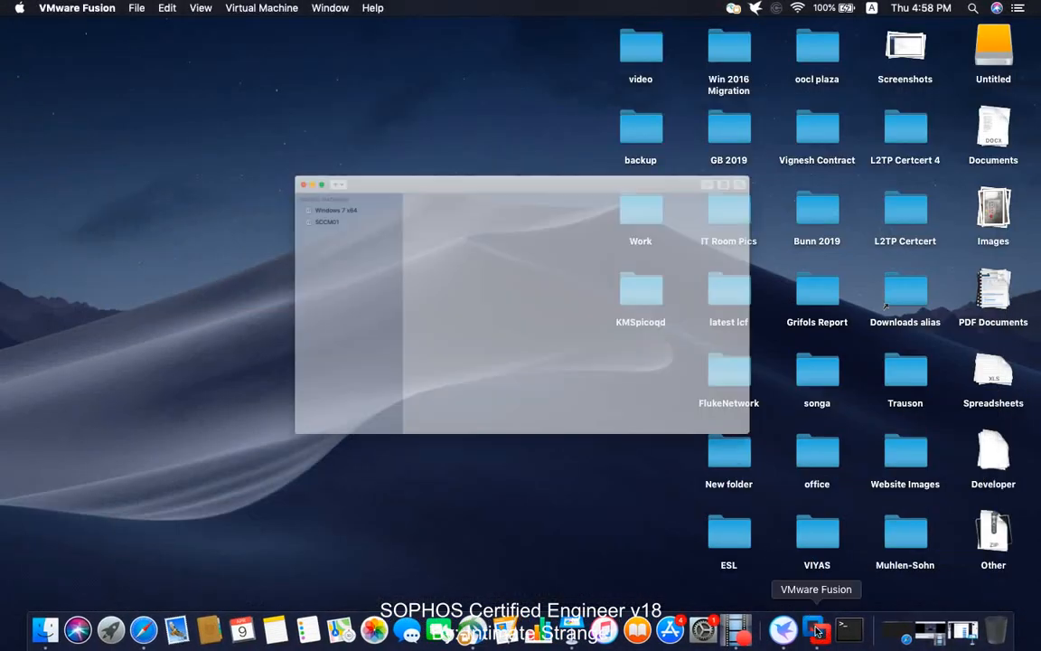
left_click(229, 113)
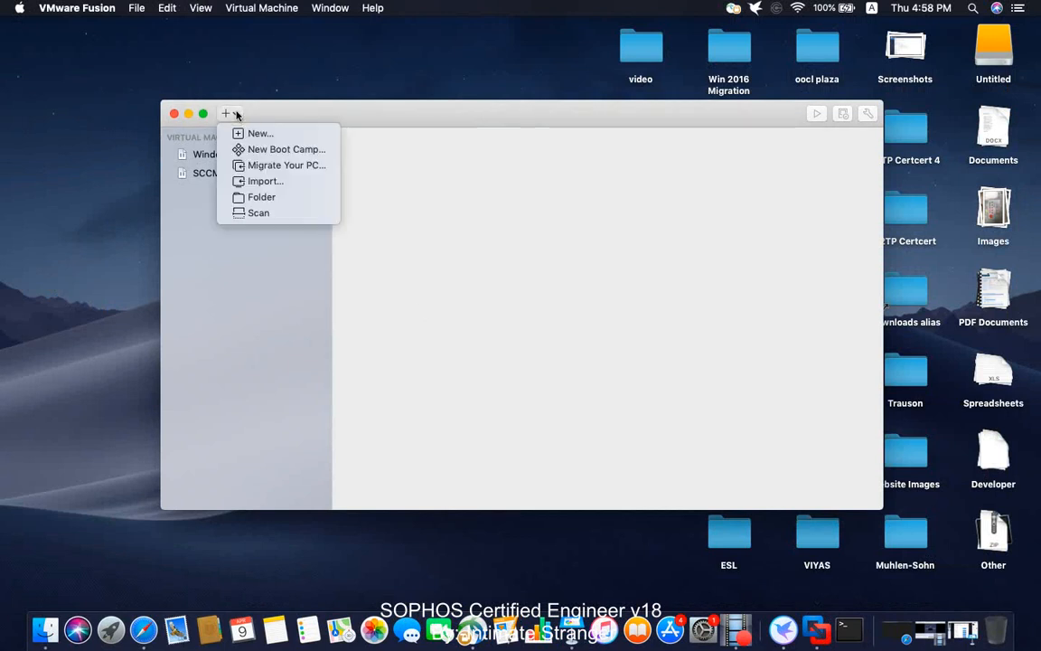
left_click(261, 134)
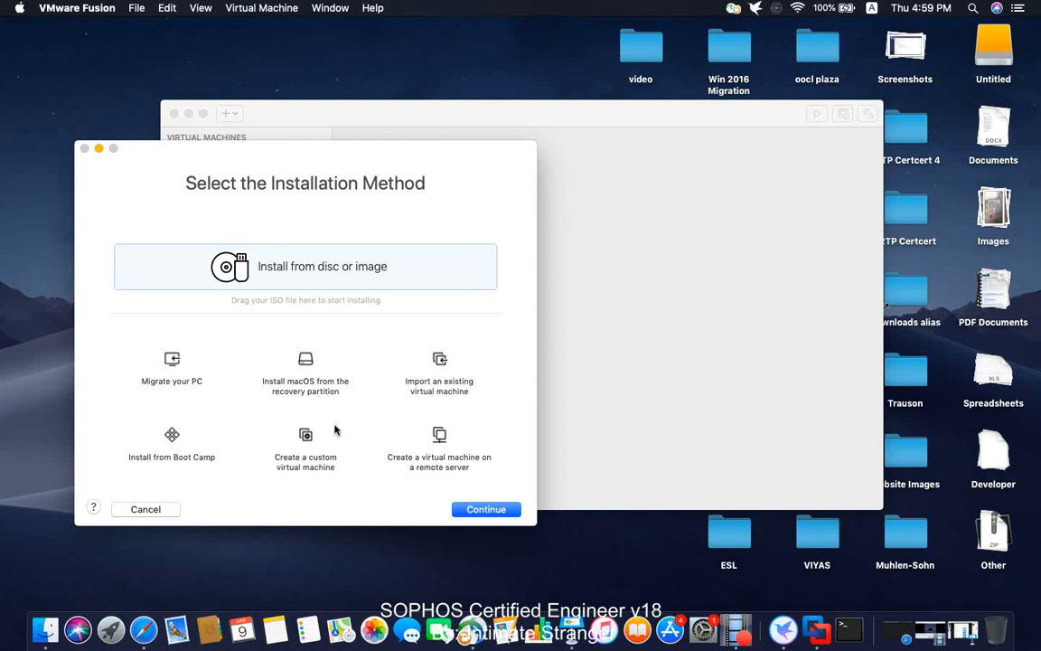
left_click(439, 385)
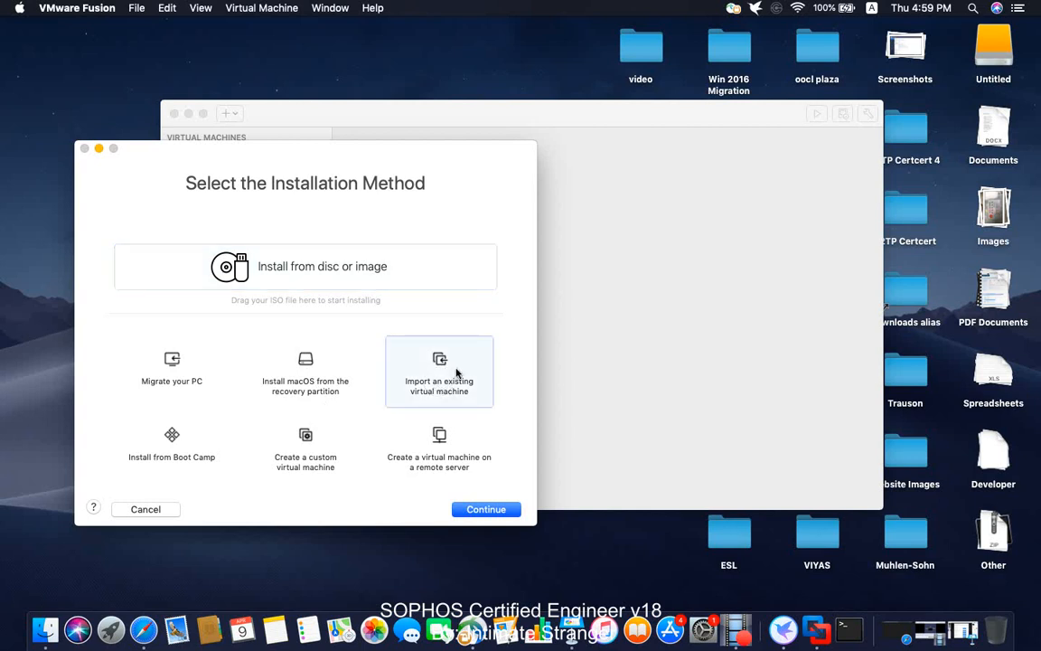
left_click(486, 510)
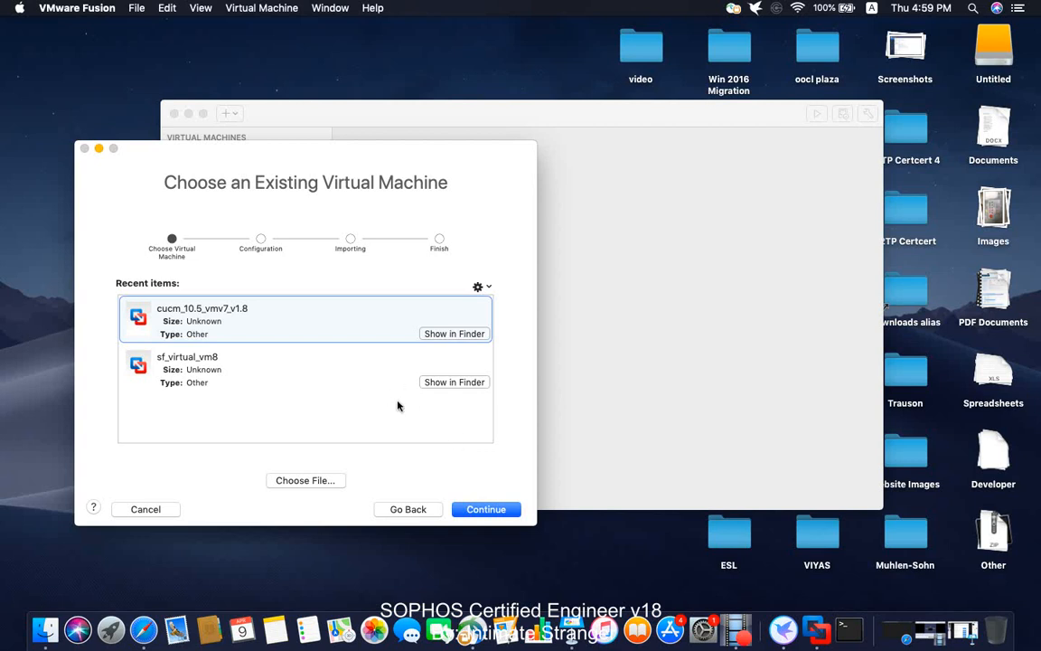
- Choose sf_virtual_vm8.ovf from the Untitled > VI-17 folder as the machine to import
left_click(316, 481)
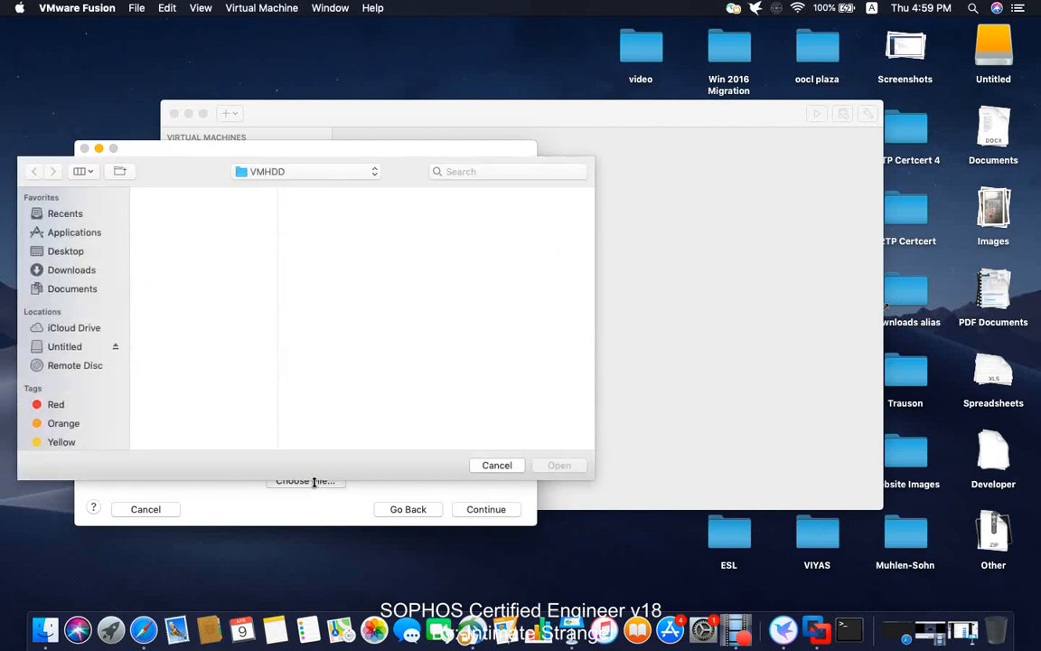
left_click(65, 347)
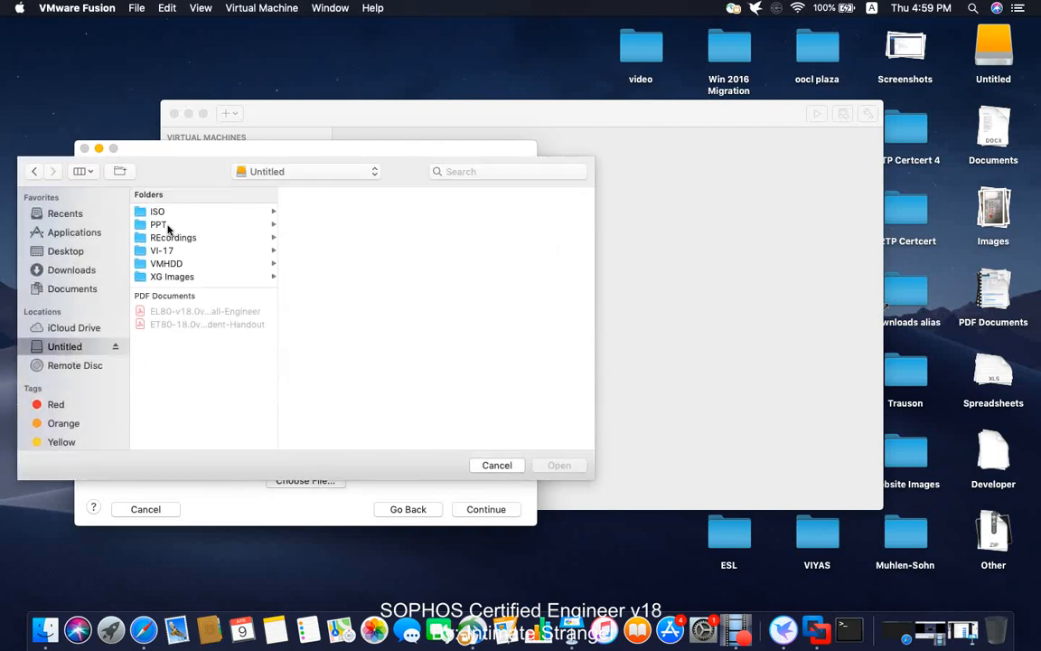
left_click(170, 253)
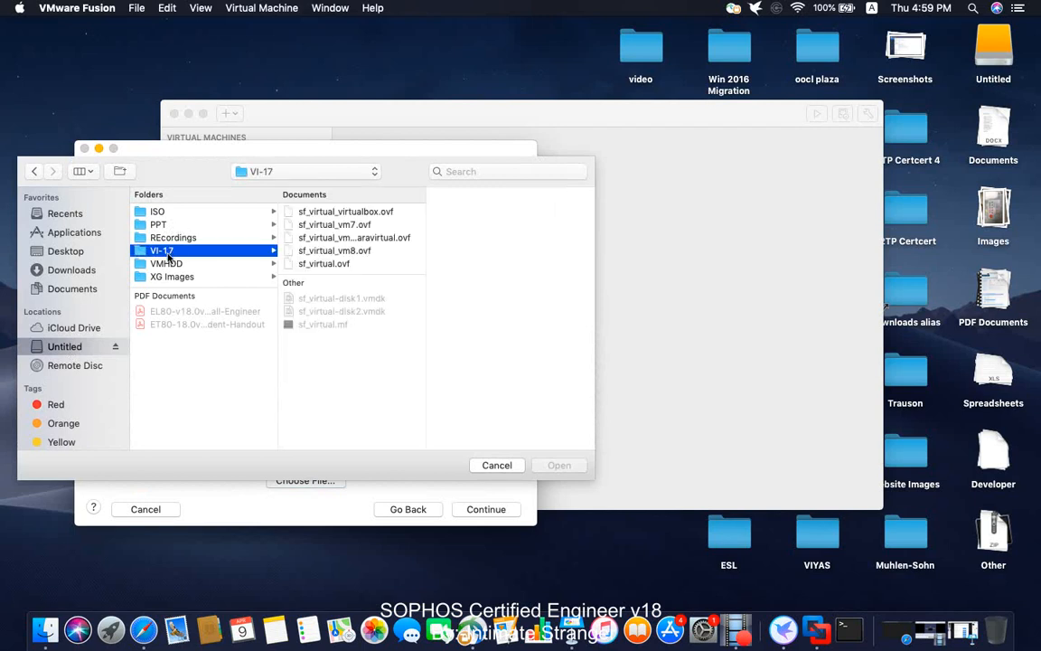
left_click(361, 251)
left_click(562, 466)
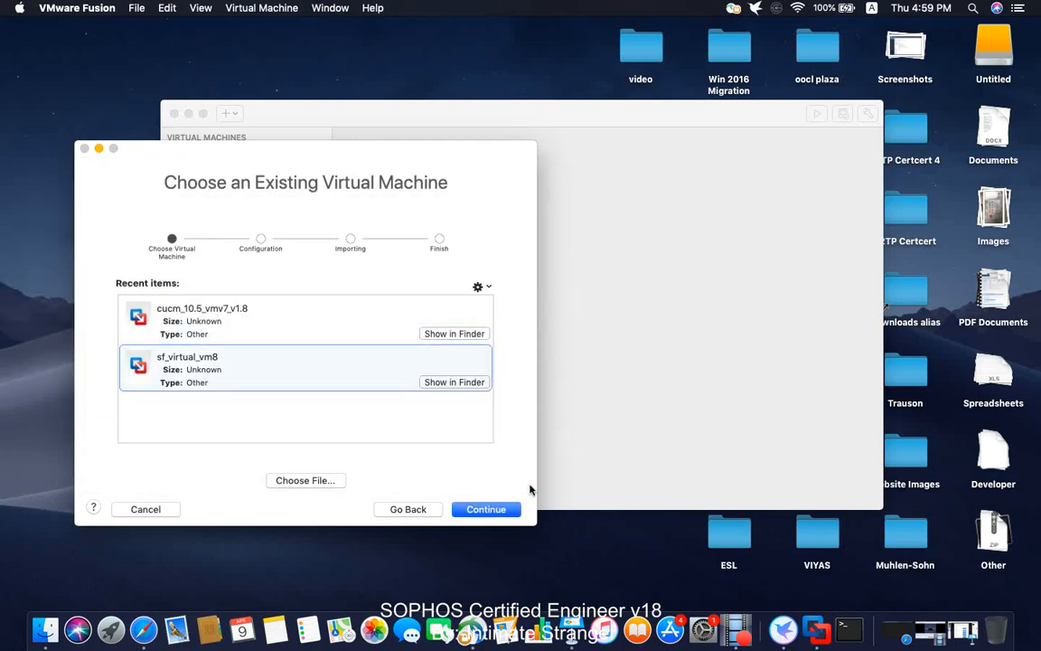
left_click(500, 509)
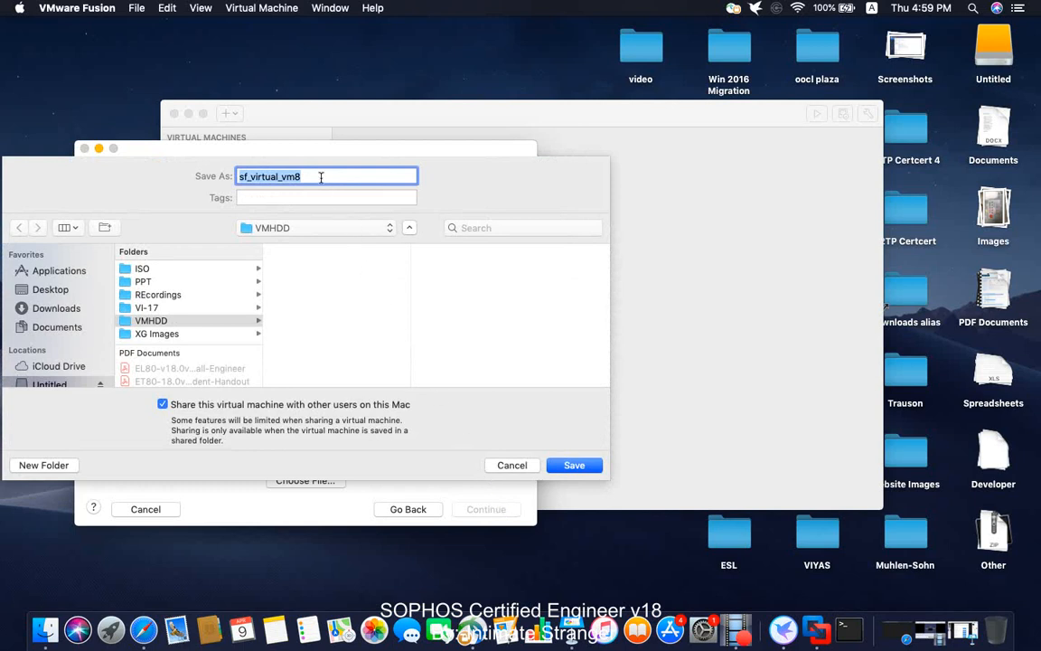
- Save the imported firewall machine under the name SFVM1
type("SFV")
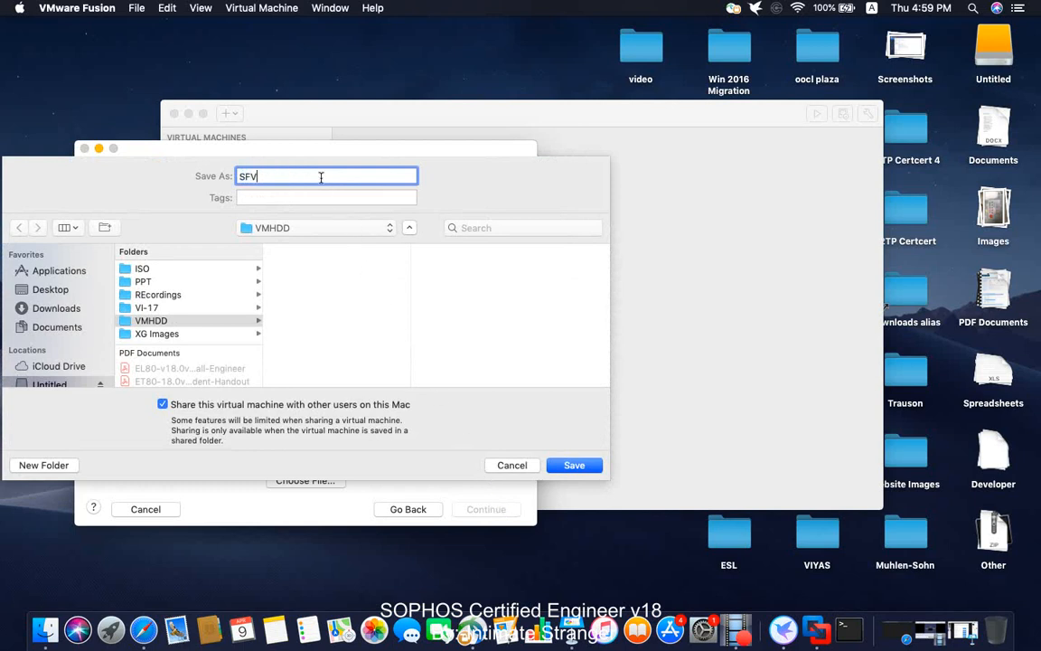
type("M1")
left_click(574, 465)
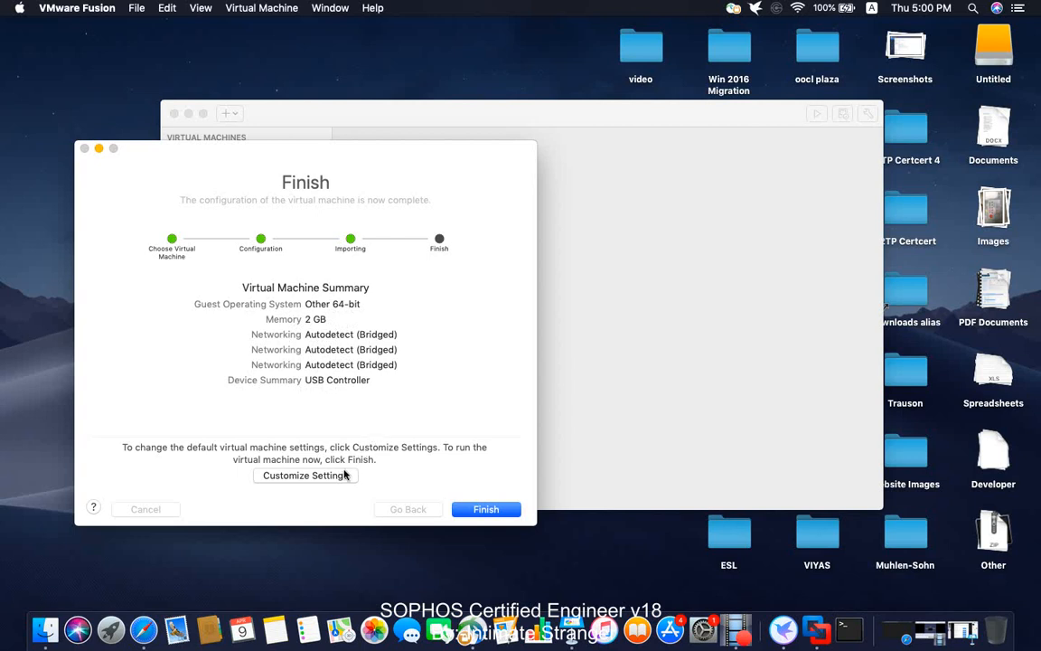
- Choose Customize Settings on the Finish screen to open SFVM1's settings
left_click(306, 476)
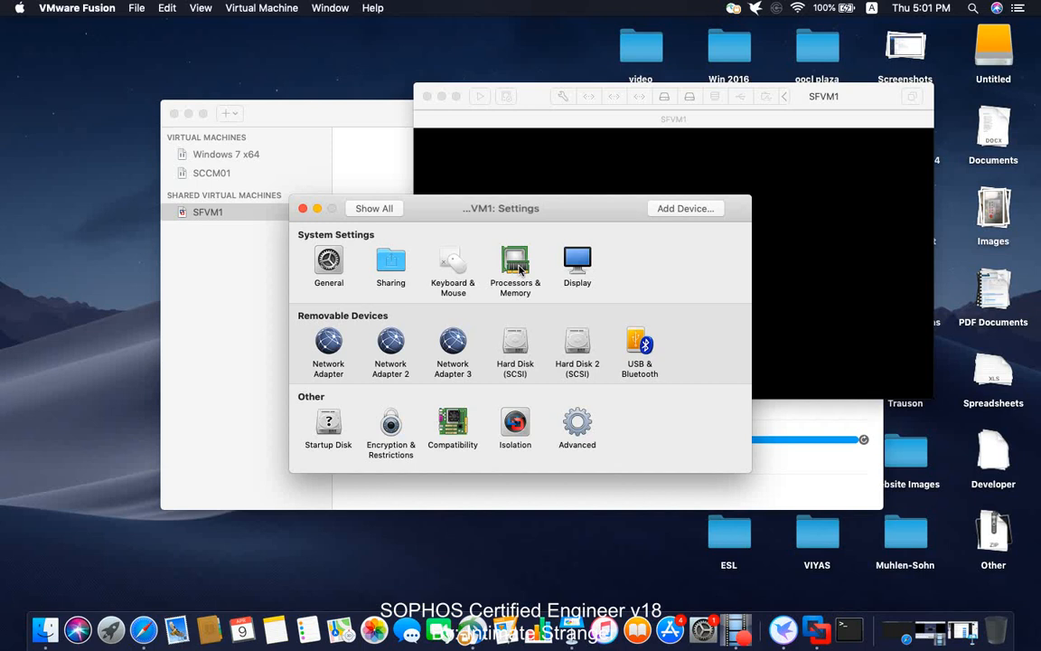
- Set SFVM1's memory to 4096 MB in Processors & Memory and close settings
left_click(517, 263)
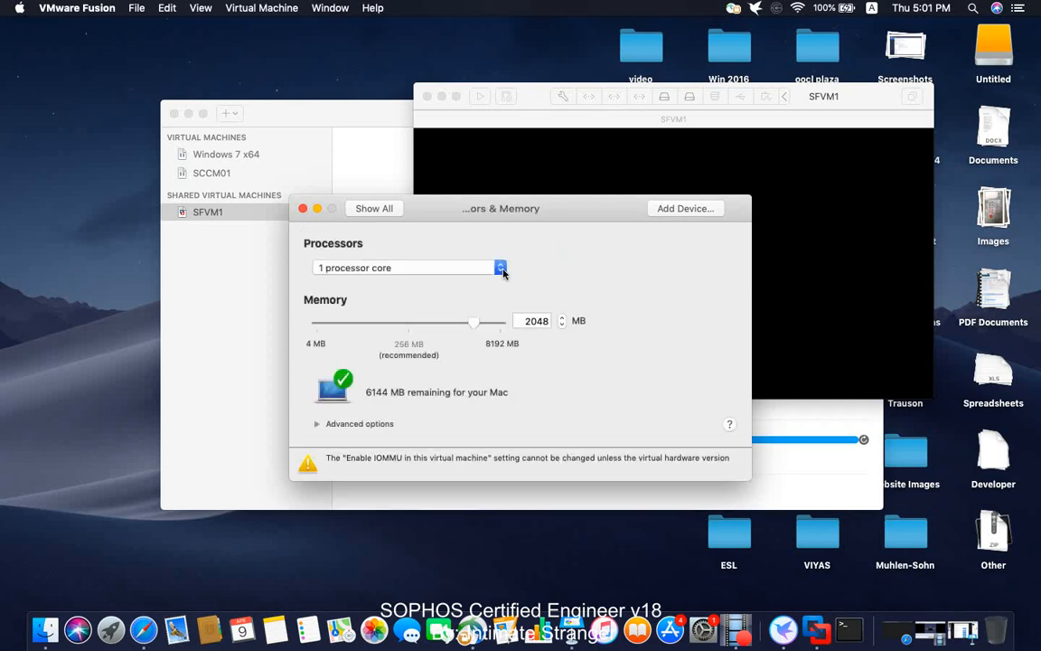
double_click(533, 321)
type("4096")
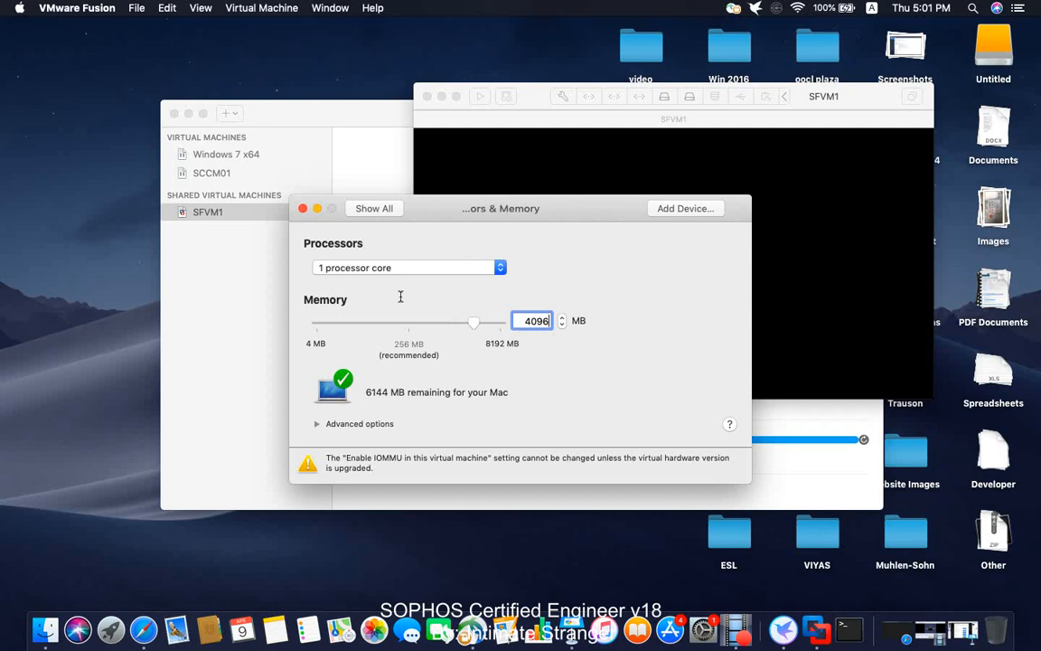
left_click(304, 208)
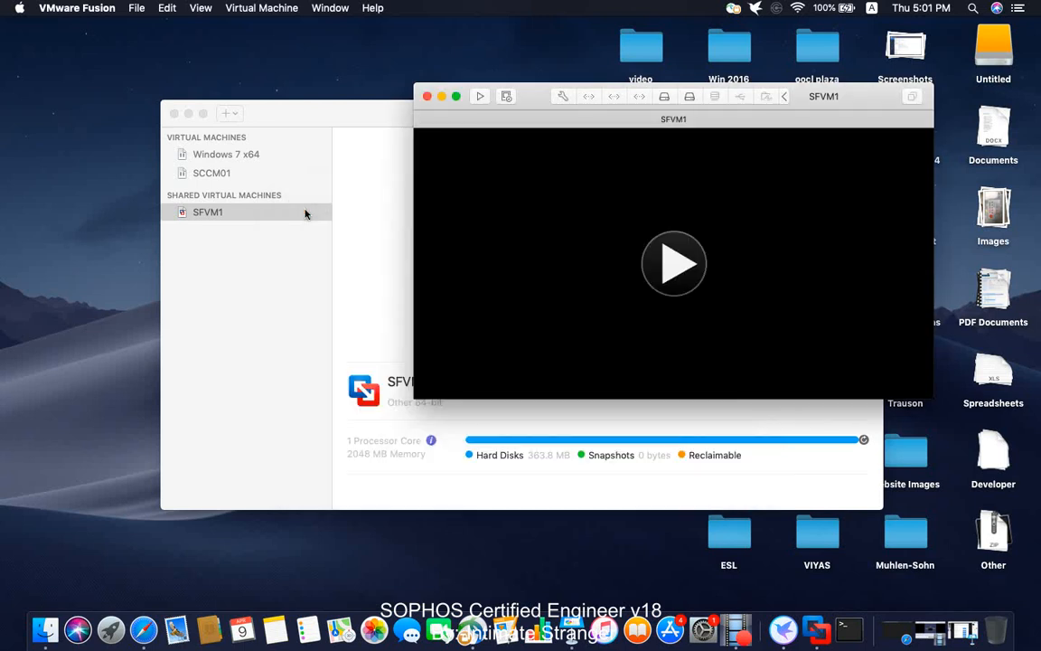
- Close the library and bridge SFVM1's first network adapter to Wi-Fi
left_click(174, 114)
left_click_drag(529, 100, 322, 110)
left_click(261, 9)
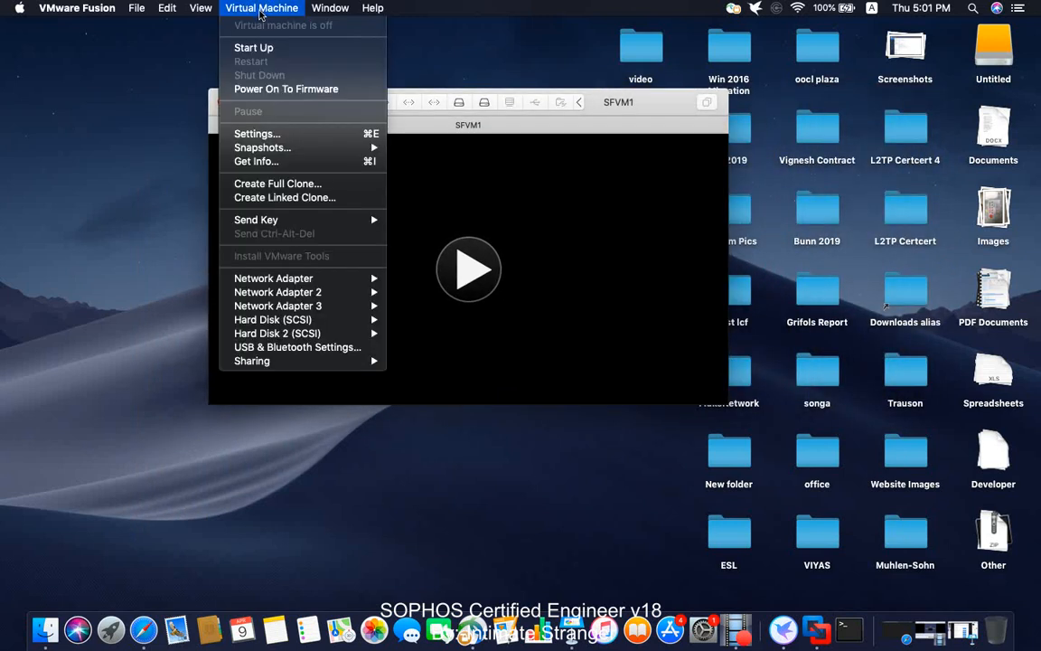
mouse_move(298, 278)
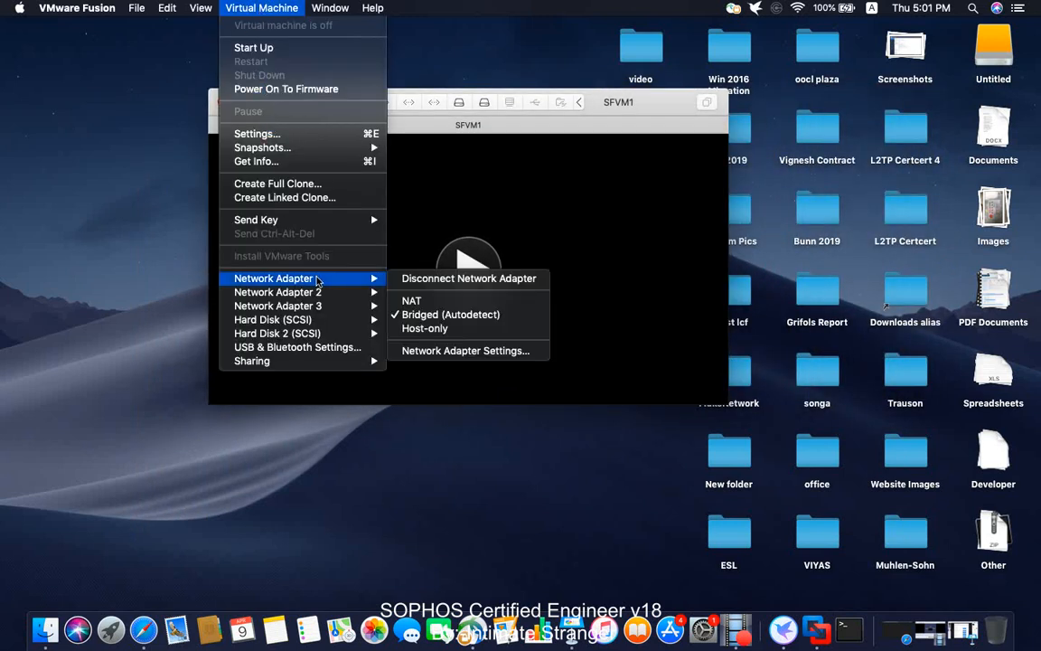
left_click(440, 352)
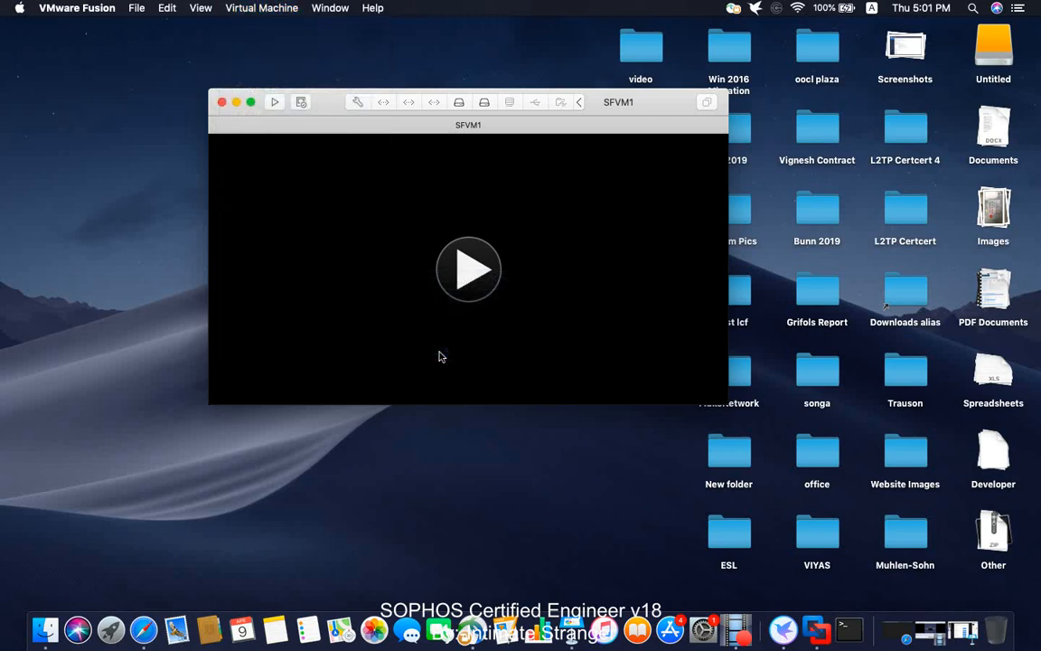
left_click(340, 355)
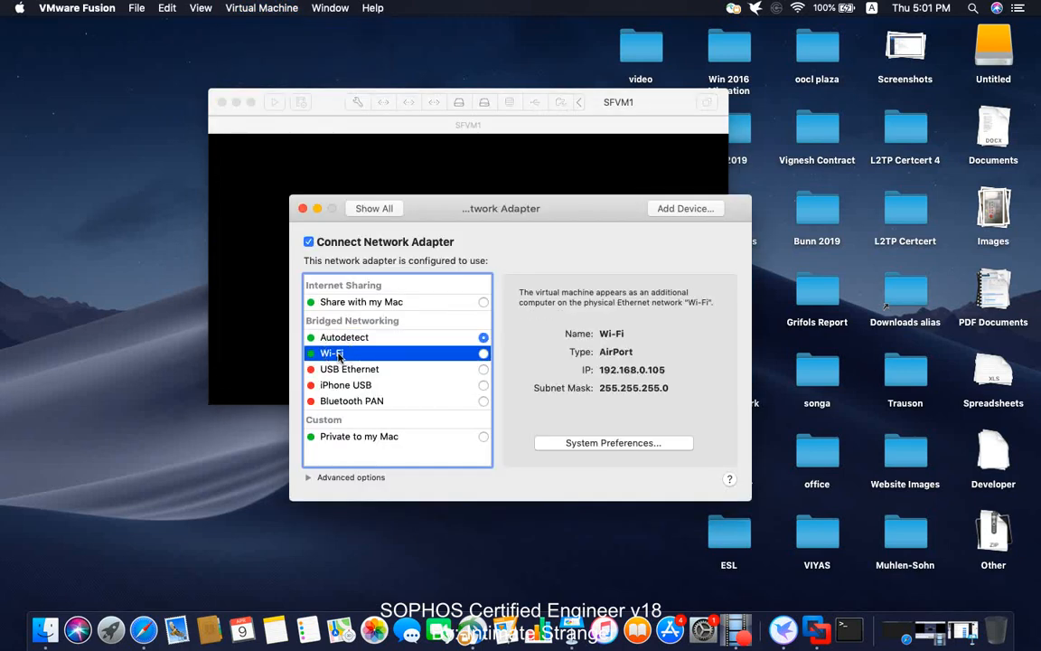
left_click(484, 355)
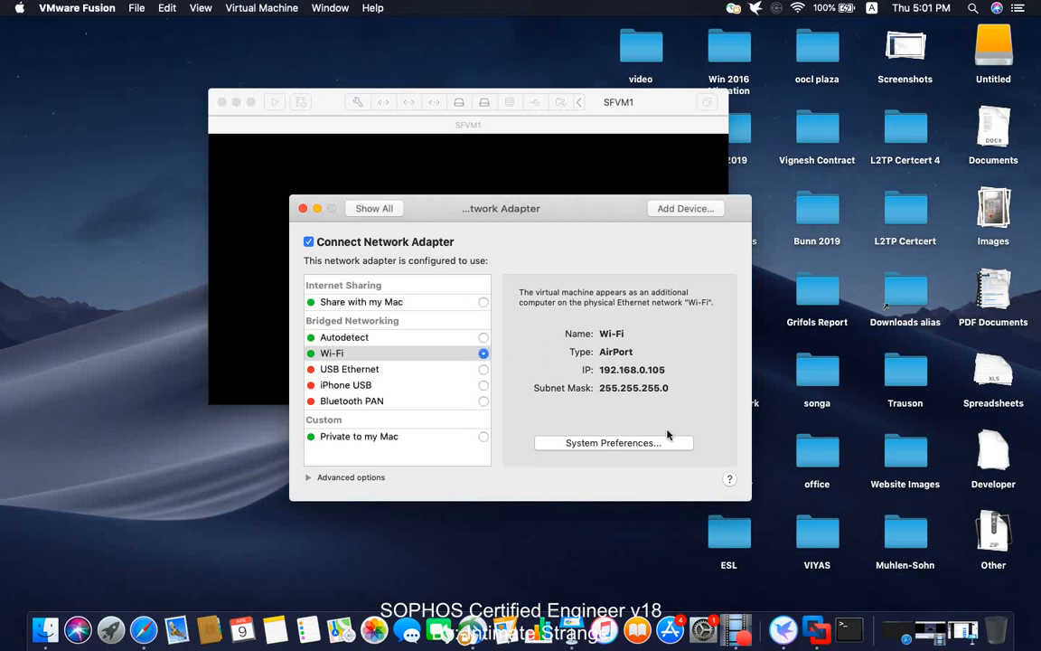
- Bridge SFVM1's second network adapter to Wi-Fi instead of Autodetect
left_click(304, 209)
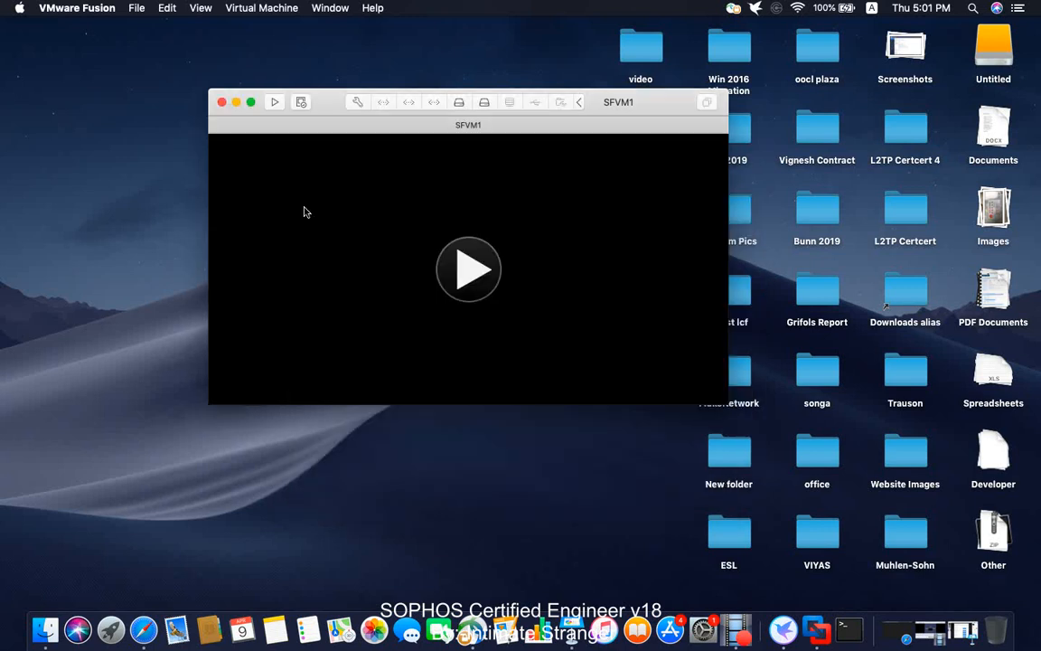
left_click(244, 8)
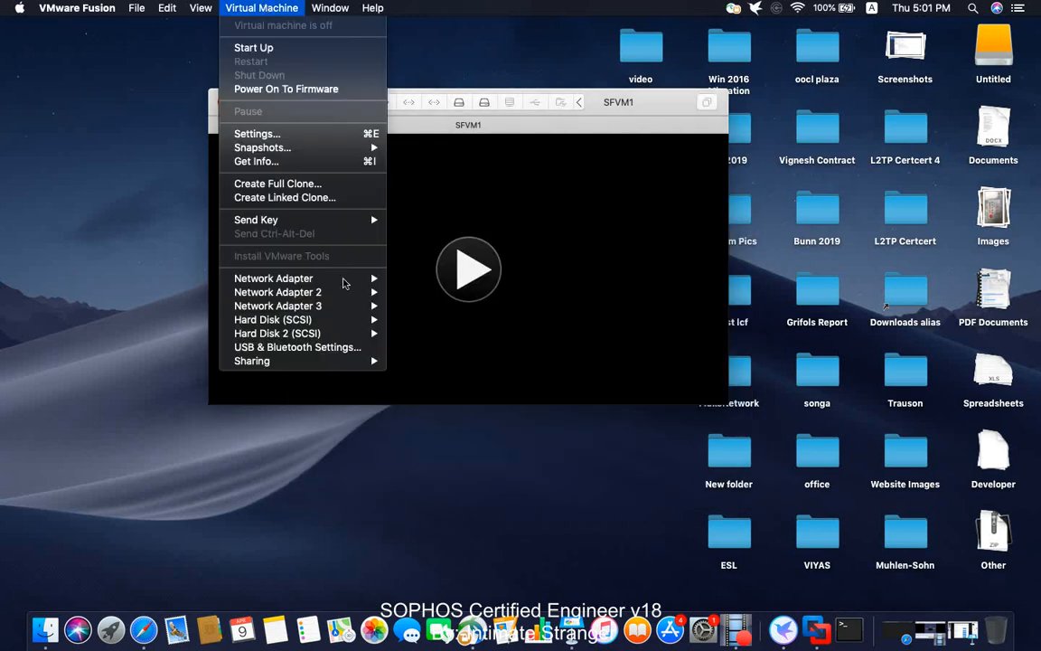
mouse_move(316, 291)
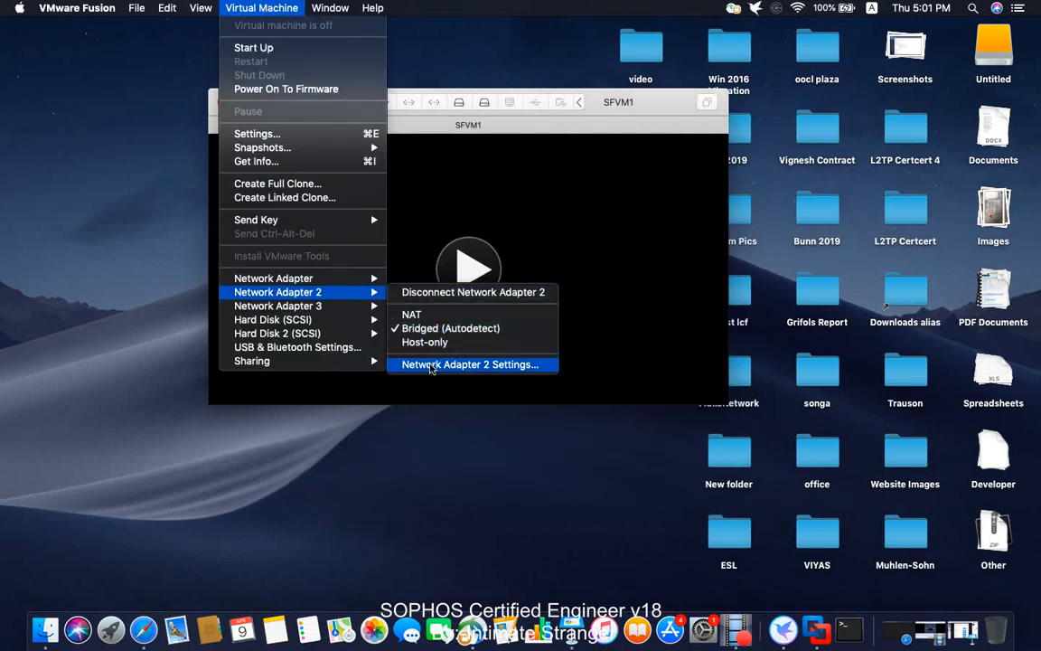
left_click(431, 365)
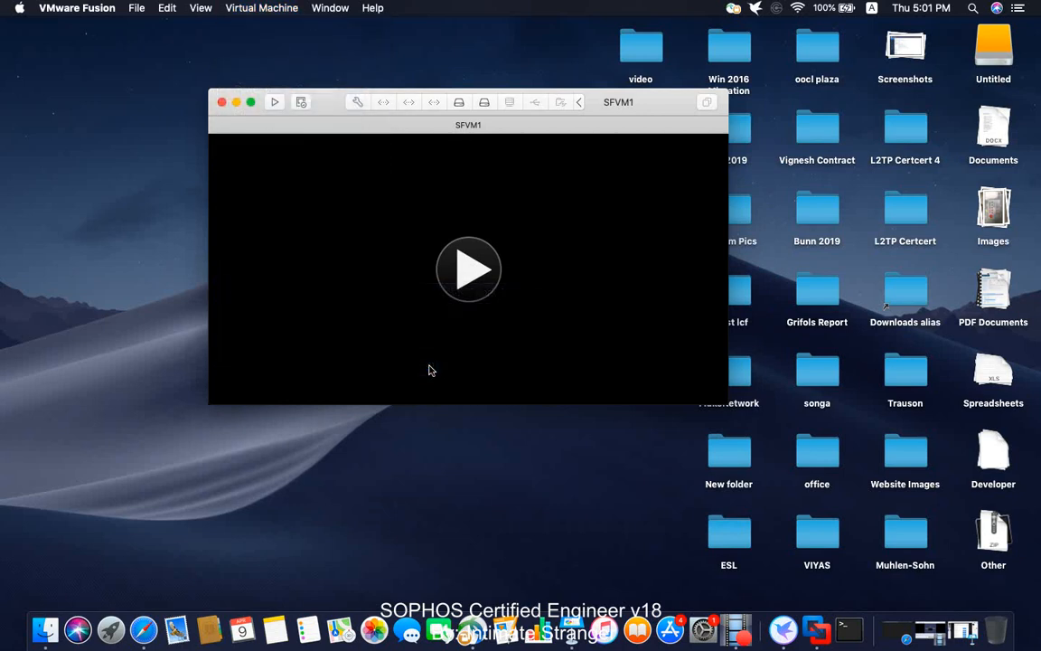
left_click(345, 353)
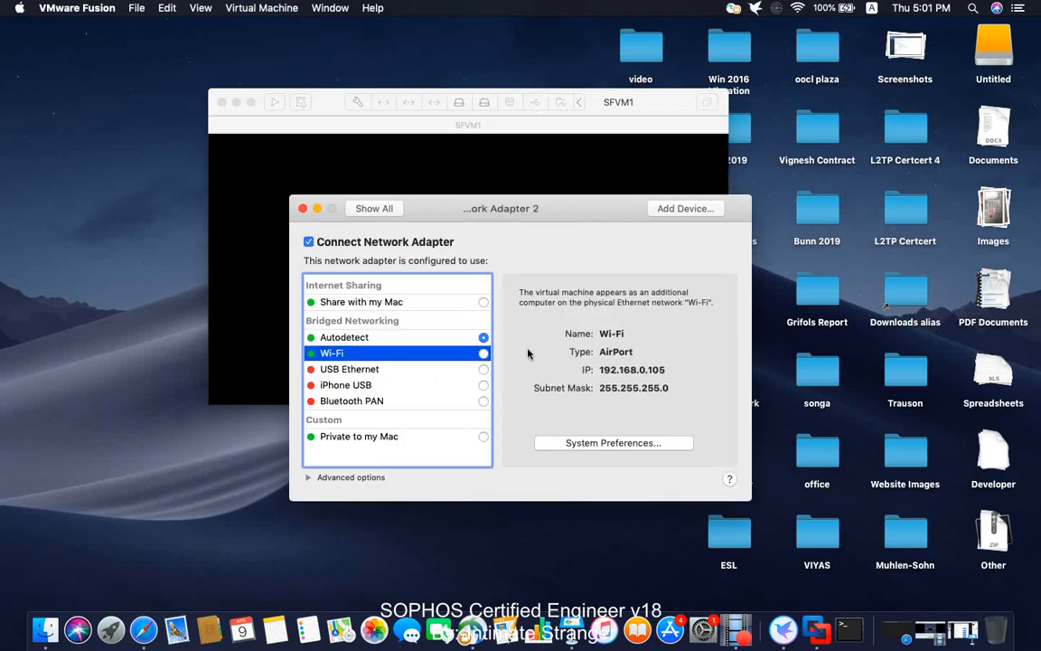
left_click(484, 356)
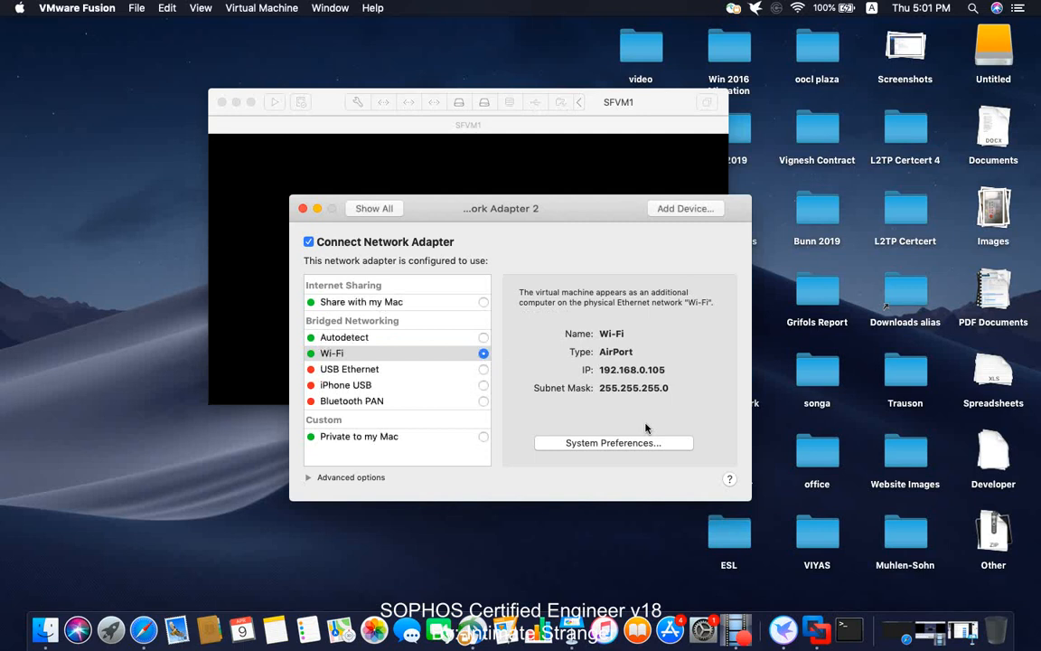
left_click(303, 208)
left_click(262, 7)
mouse_move(368, 282)
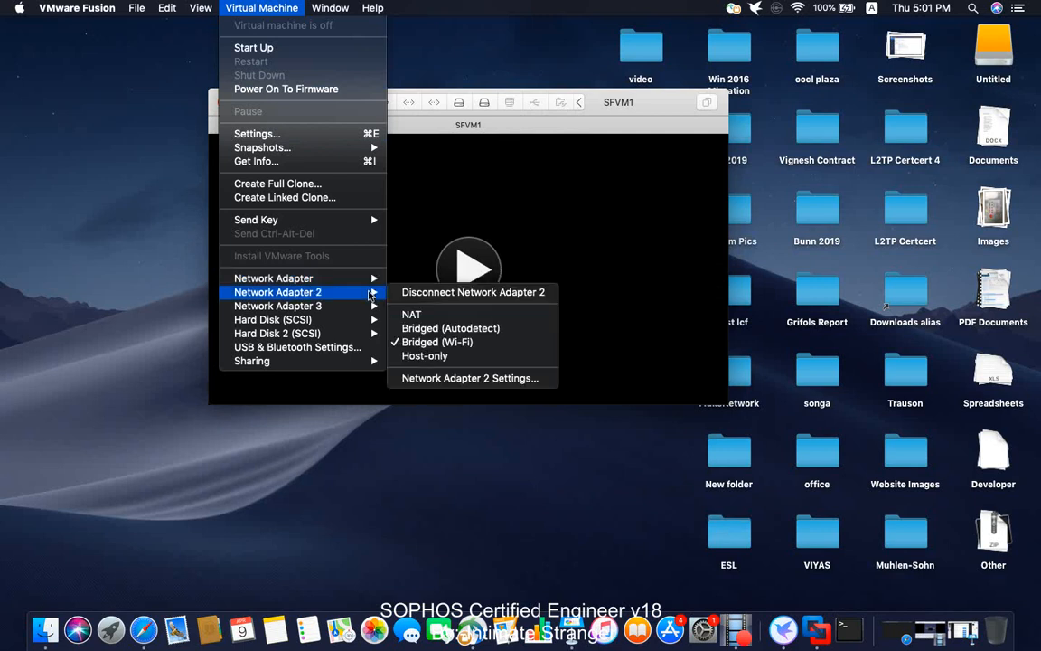
- Power on SFVM1, dismiss the network bridge warning, and switch to Keynote while it boots
left_click(444, 207)
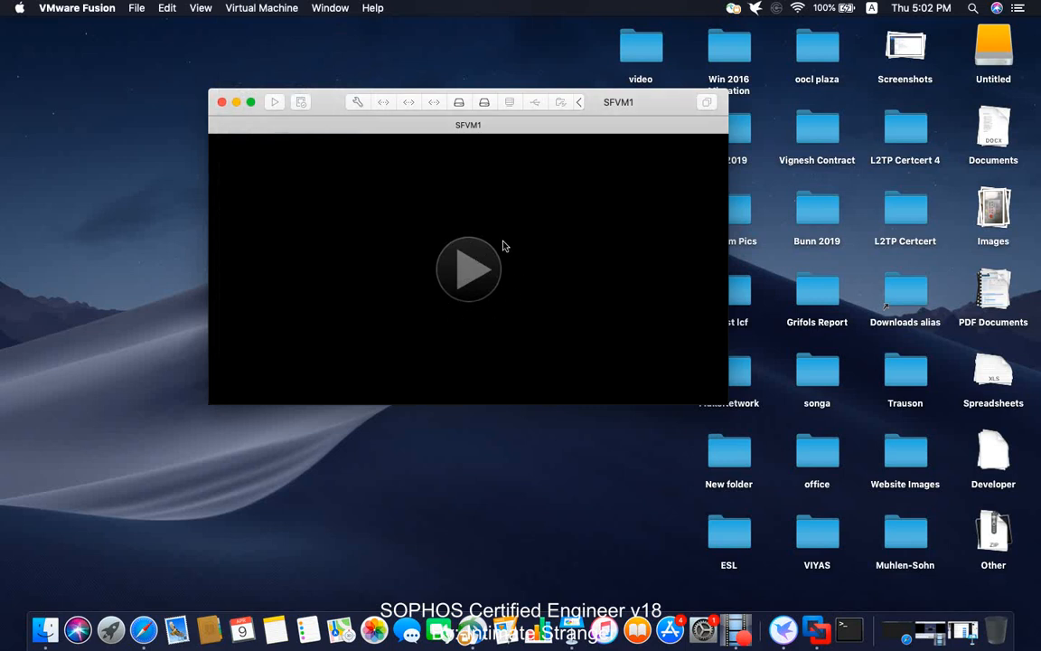
left_click(468, 267)
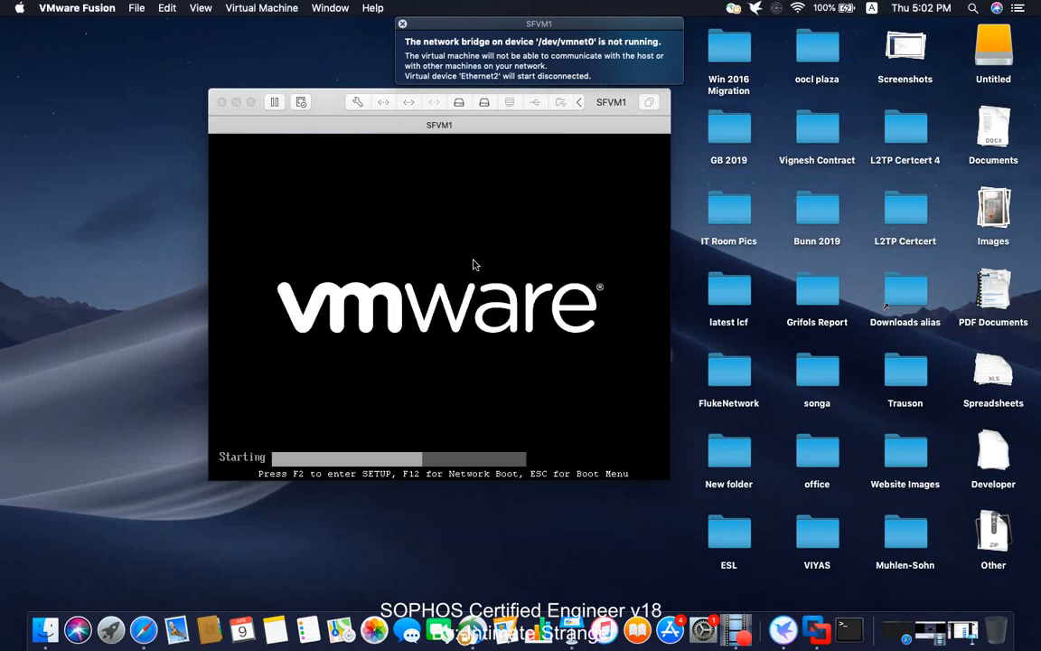
left_click(402, 24)
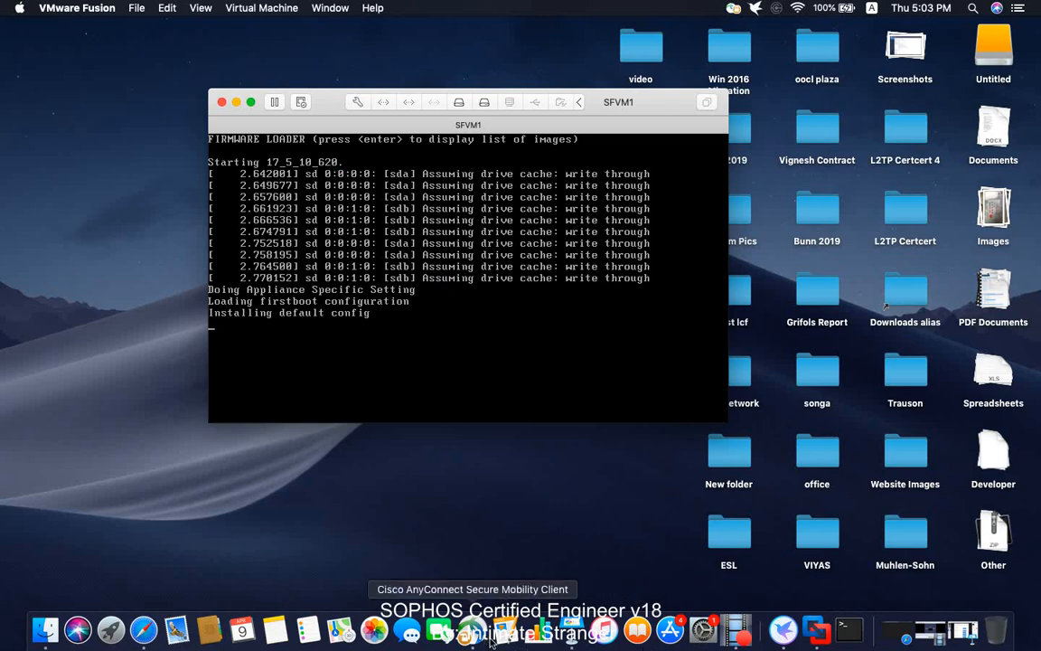
left_click(569, 630)
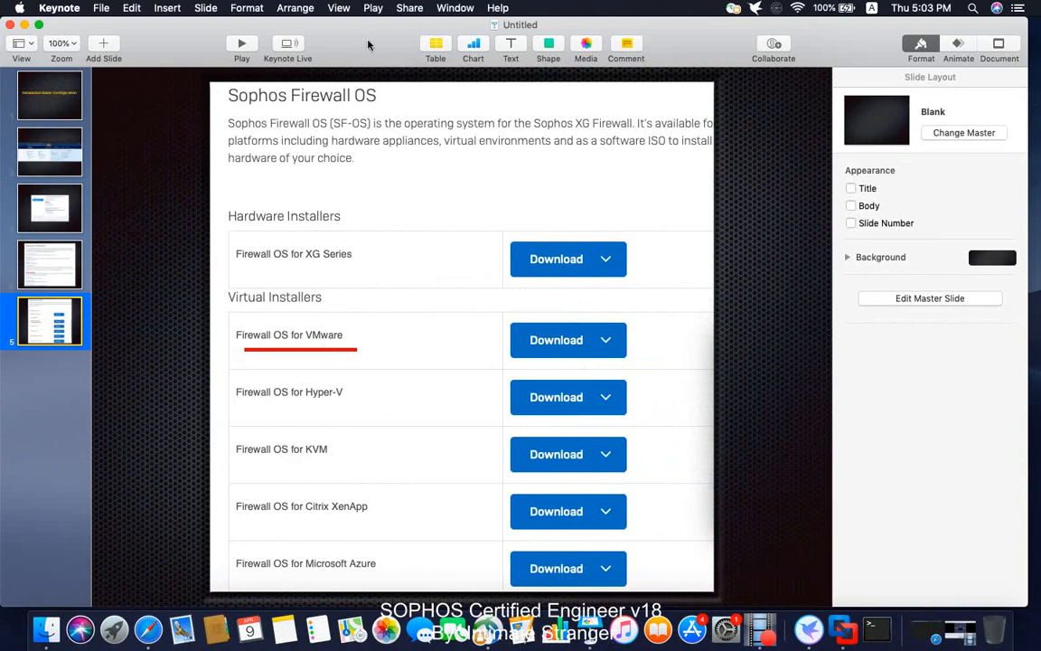
left_click(25, 24)
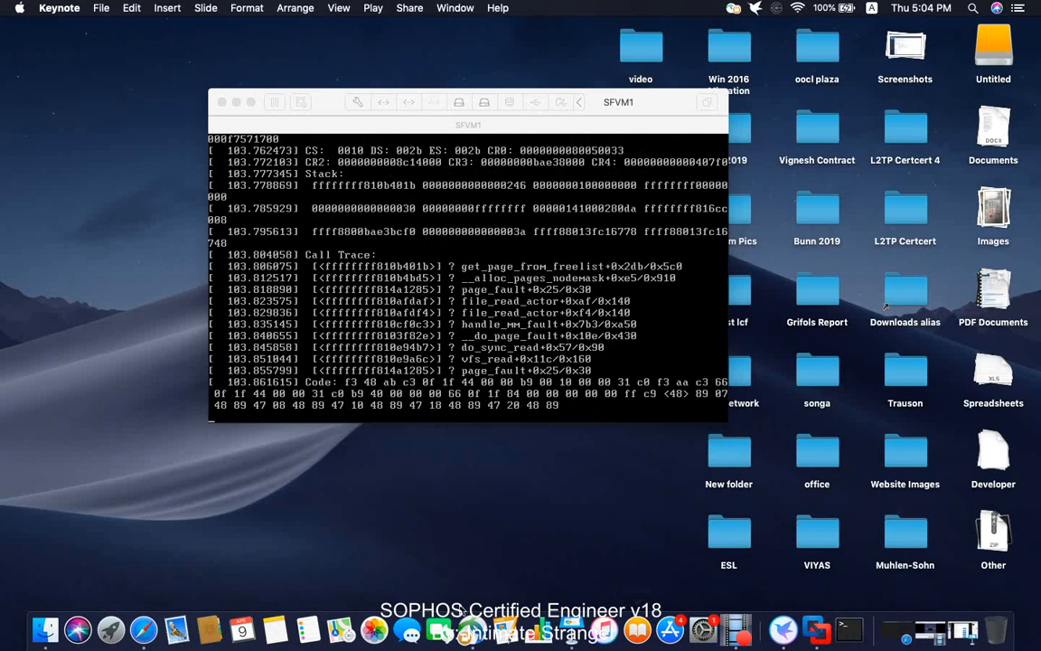
- Restore Keynote, then return to the SFVM1 console now asking for a password
left_click(571, 630)
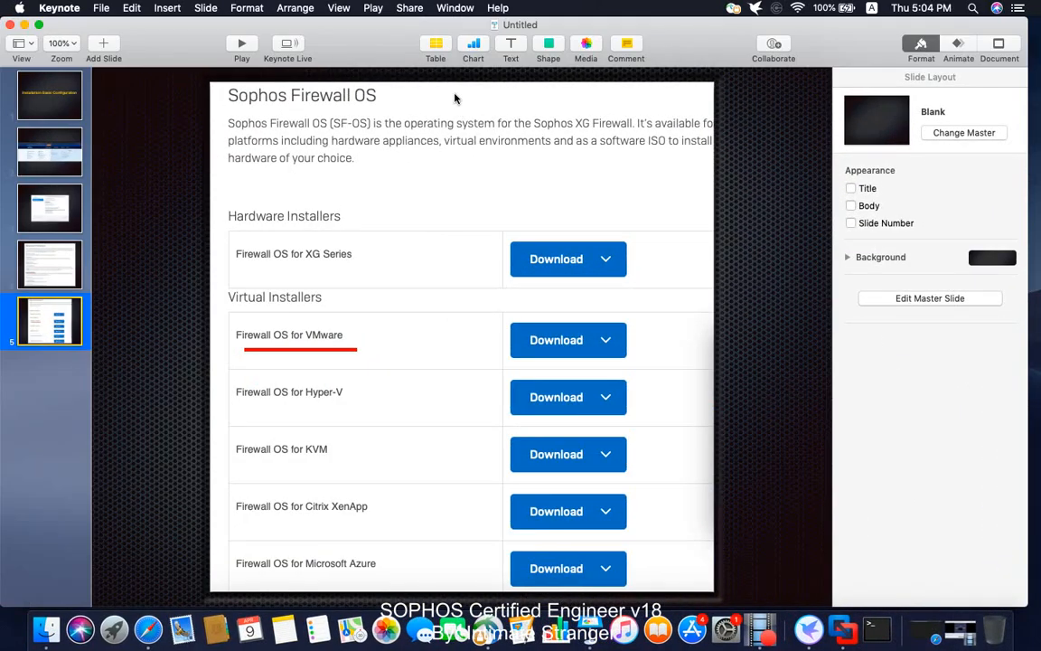
left_click(843, 630)
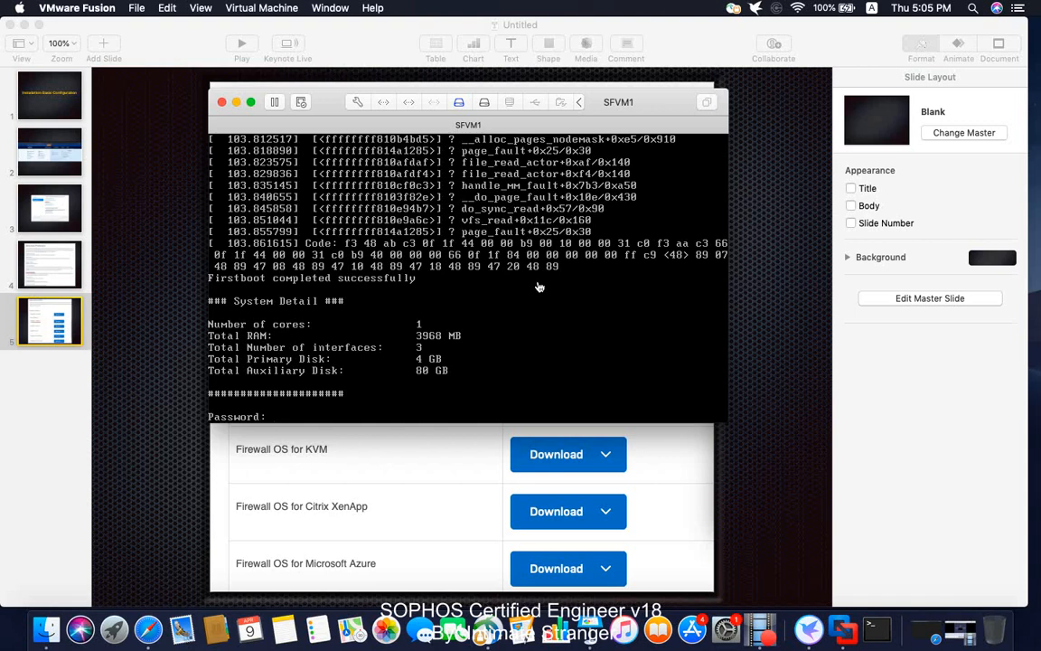
- Log in to the SFVM1 console with the admin password and accept the End User License Agreement
left_click(458, 299)
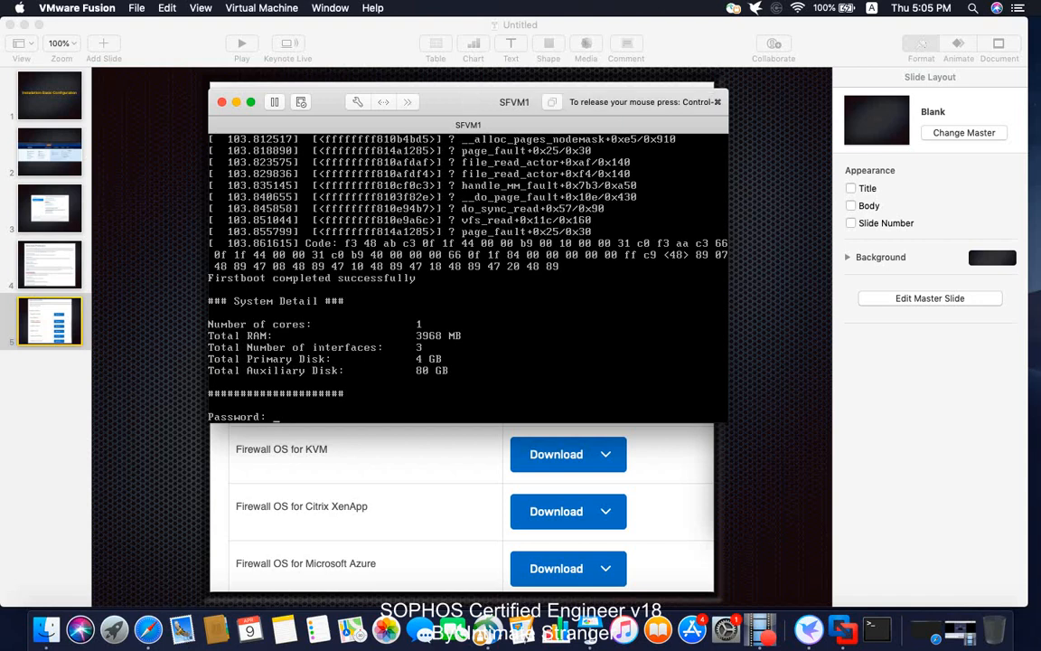
key("Return")
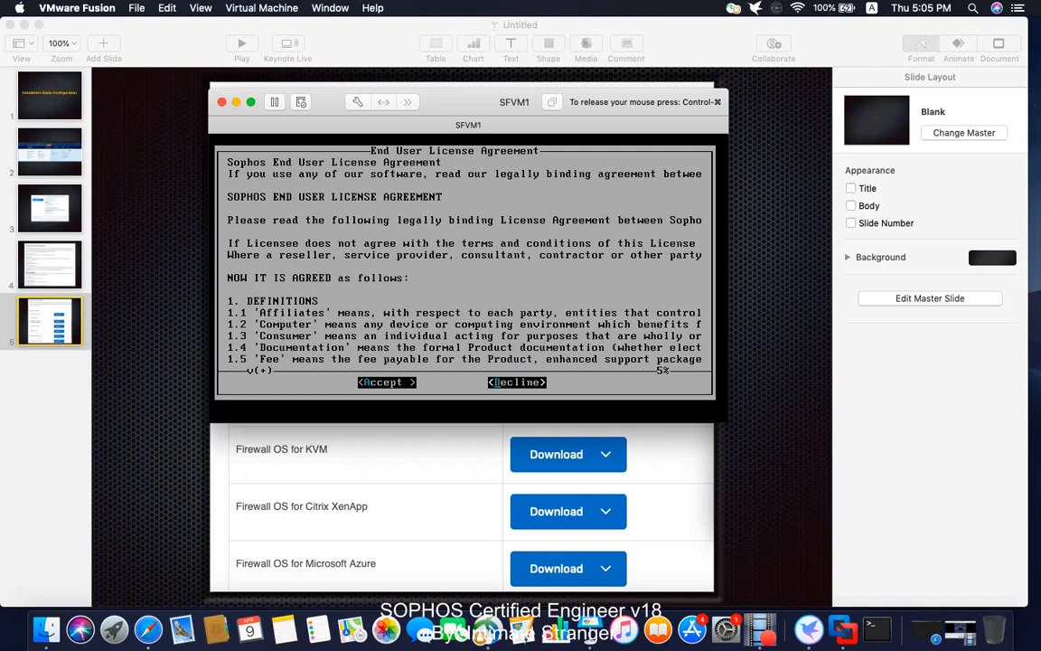
key("Return")
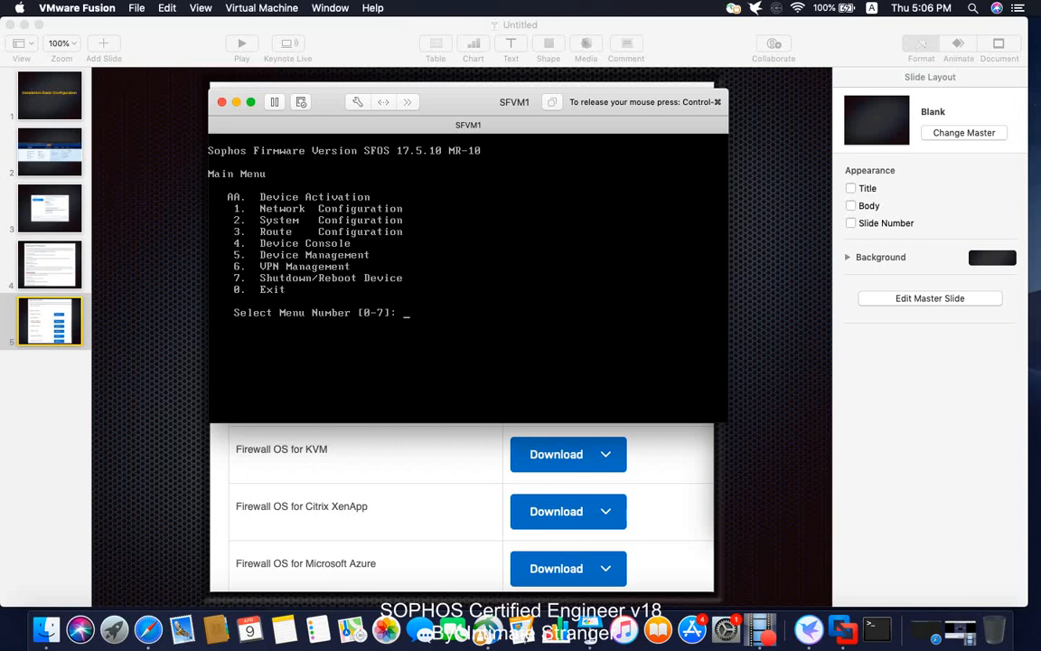
- Choose Network Configuration (1), then Interface Configuration (1), to view PortA's LAN 172.16.16.16/255.255.255.0 settings
type("1")
key("Return")
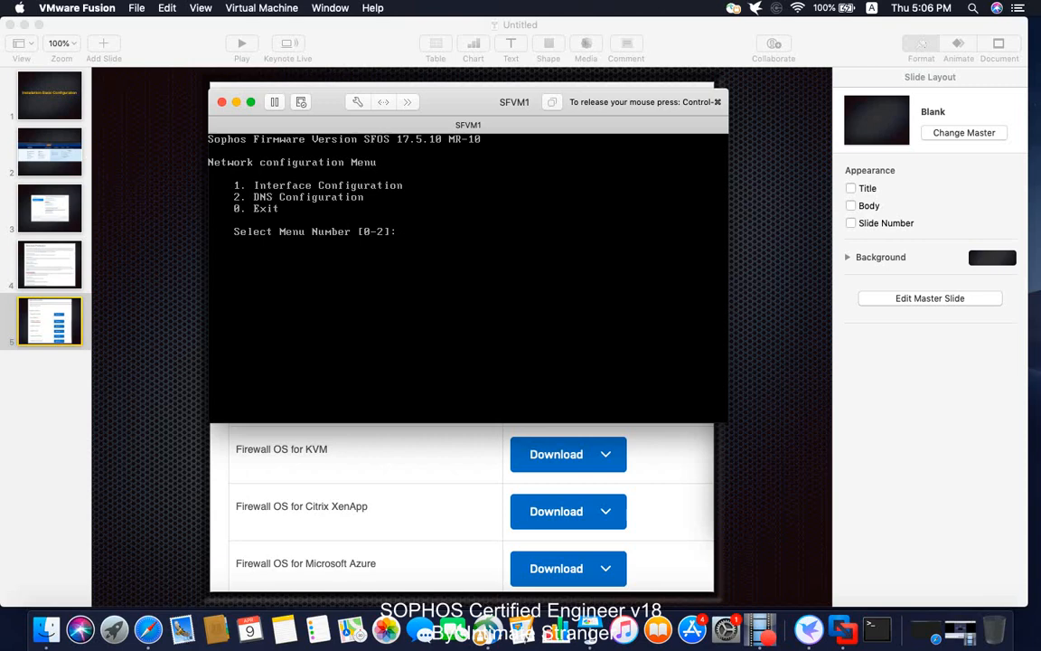
type("1")
key("Return")
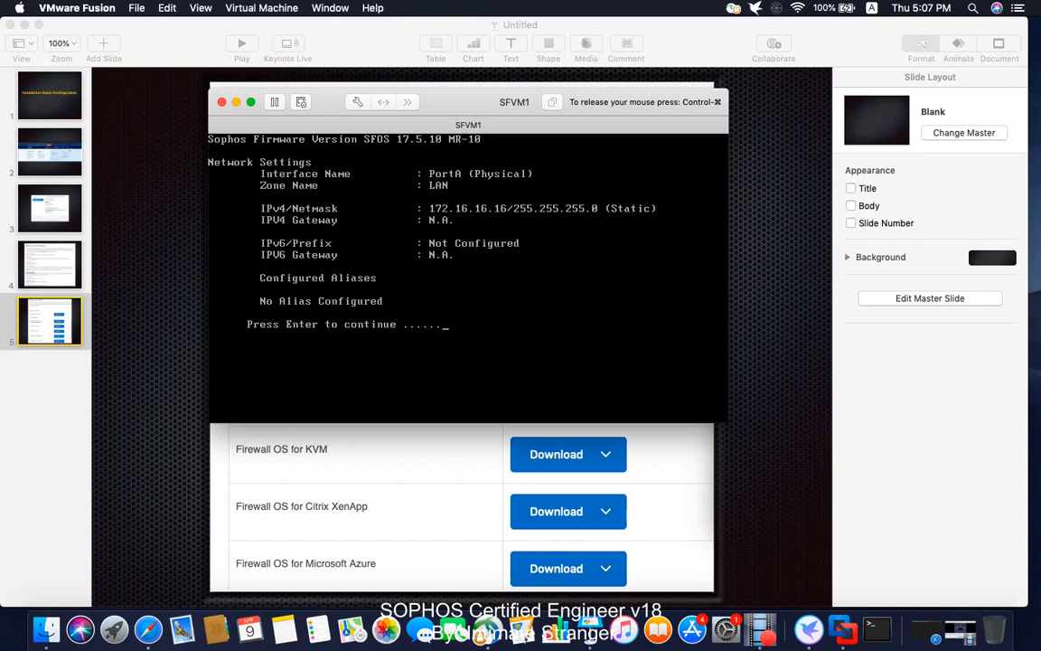
key("Return")
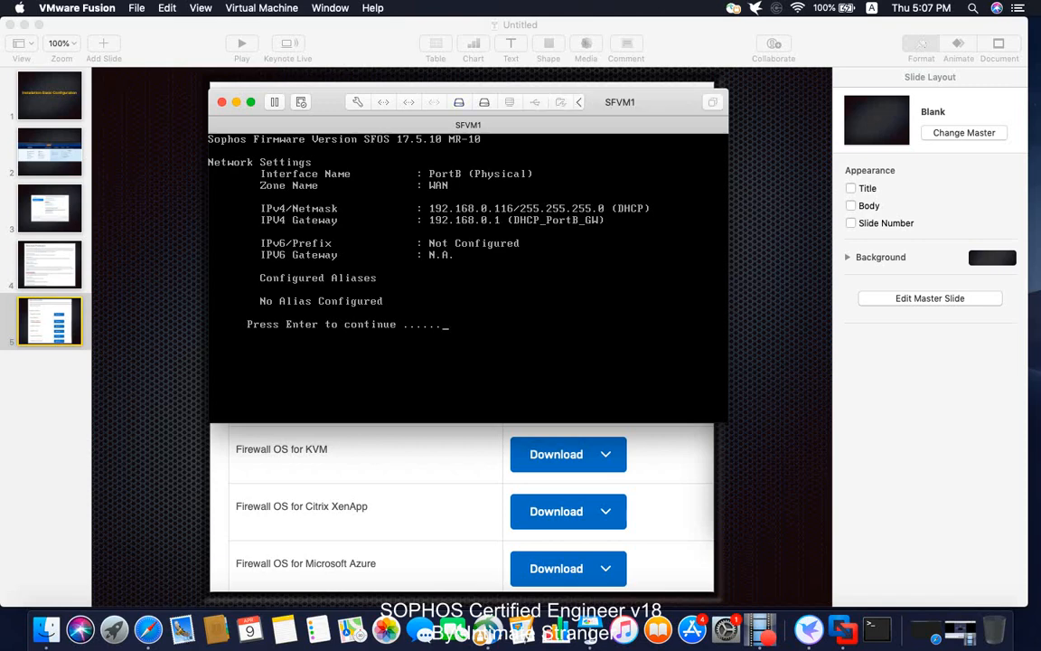
- Keep the current IPv4 and IPv6 addresses by answering n to both change prompts
key("Return")
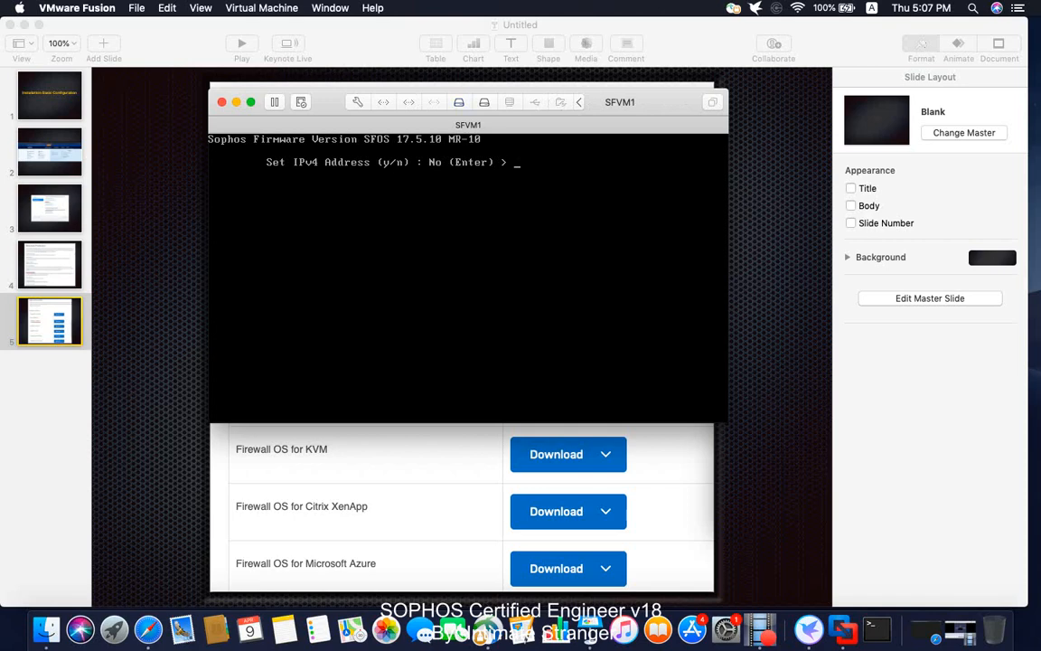
type("n")
key("Return")
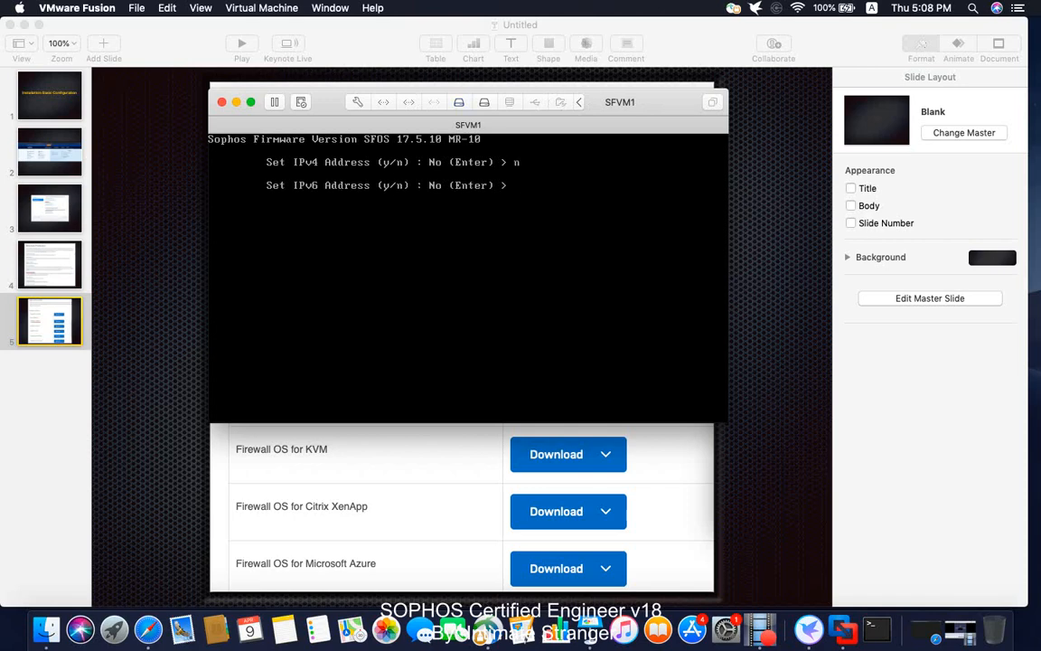
type("n")
key("Return")
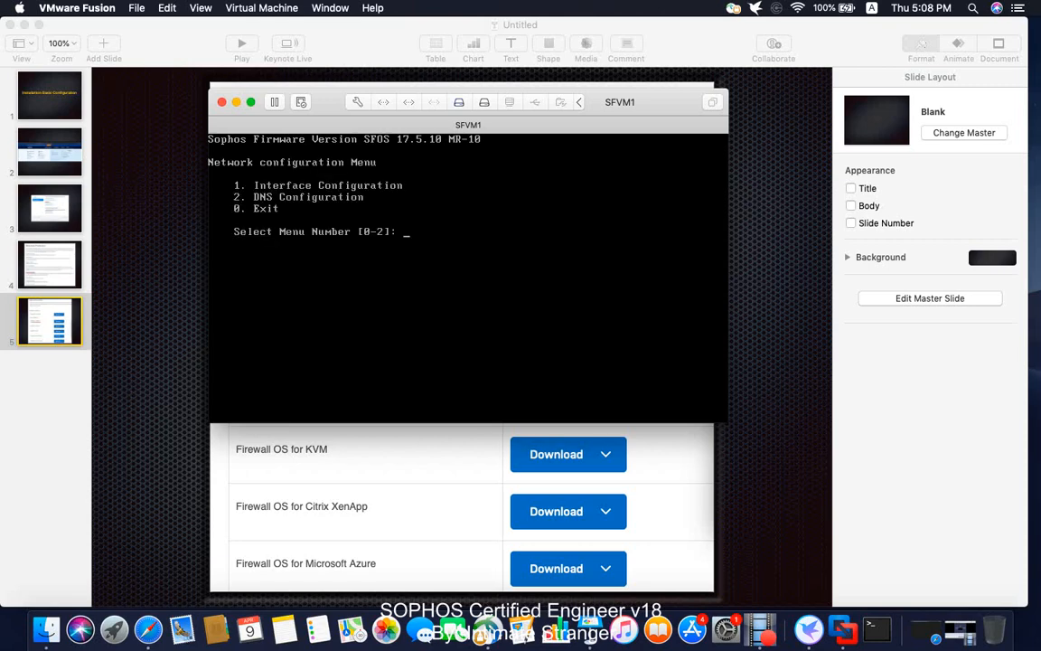
- Exit to the Sophos Main Menu with option 0, then bring up the VPN client menu
type("0")
key("Return")
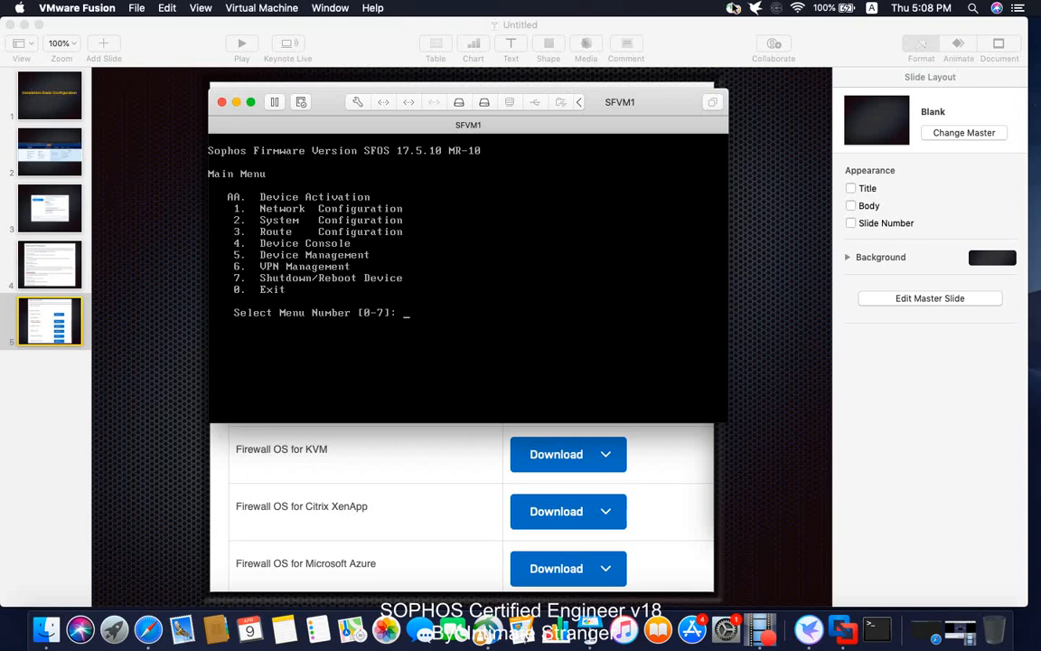
left_click(734, 8)
- Disconnect the VPN and open the Mac's network preferences from the Wi-Fi menu
left_click(770, 97)
left_click(797, 10)
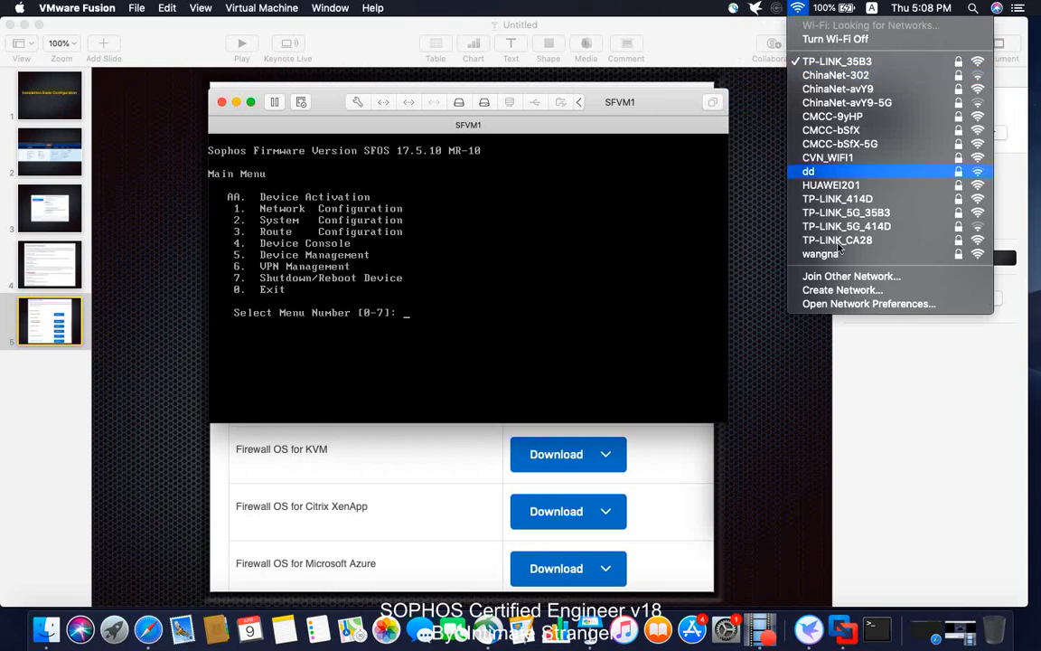
left_click(869, 305)
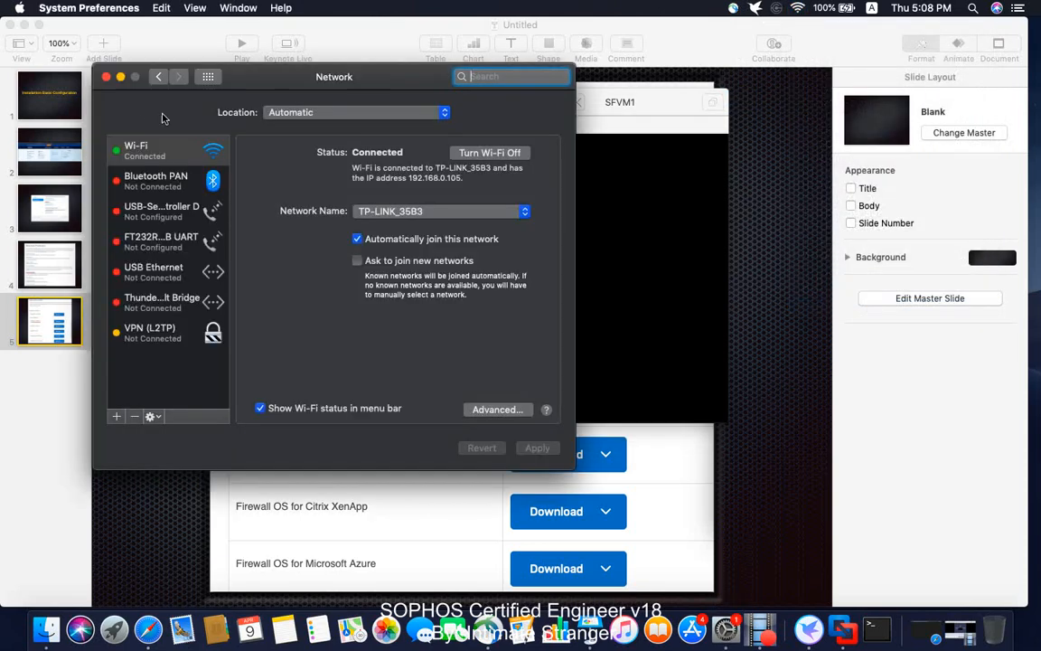
- Set Wi-Fi TCP/IP to Configure IPv4 Manually with address 172.16.16.10, then apply it
left_click(489, 410)
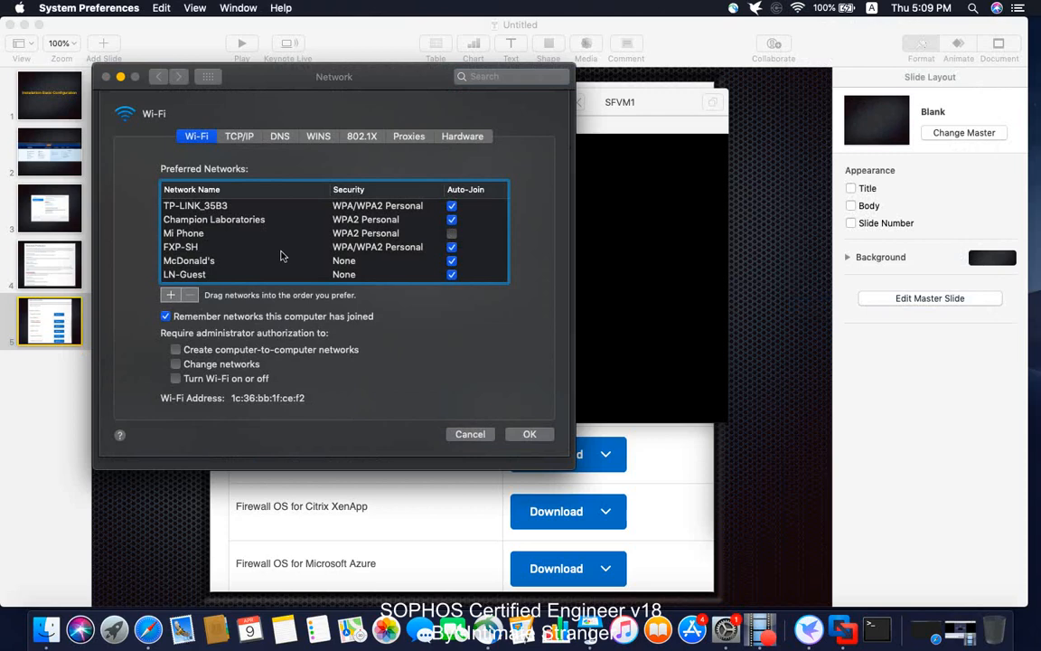
left_click(238, 136)
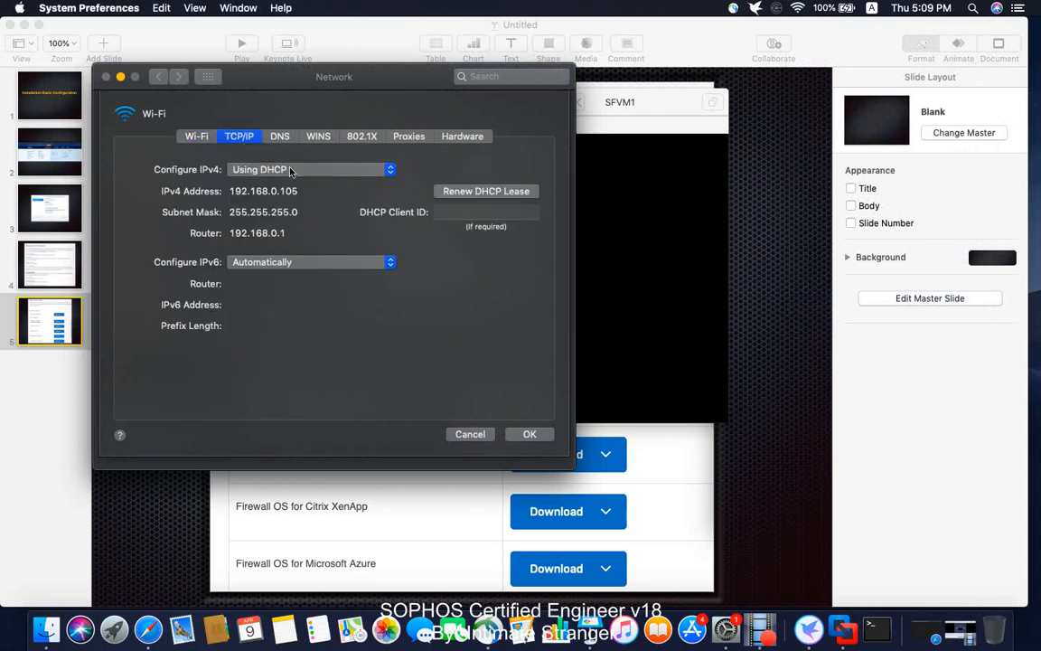
left_click(343, 172)
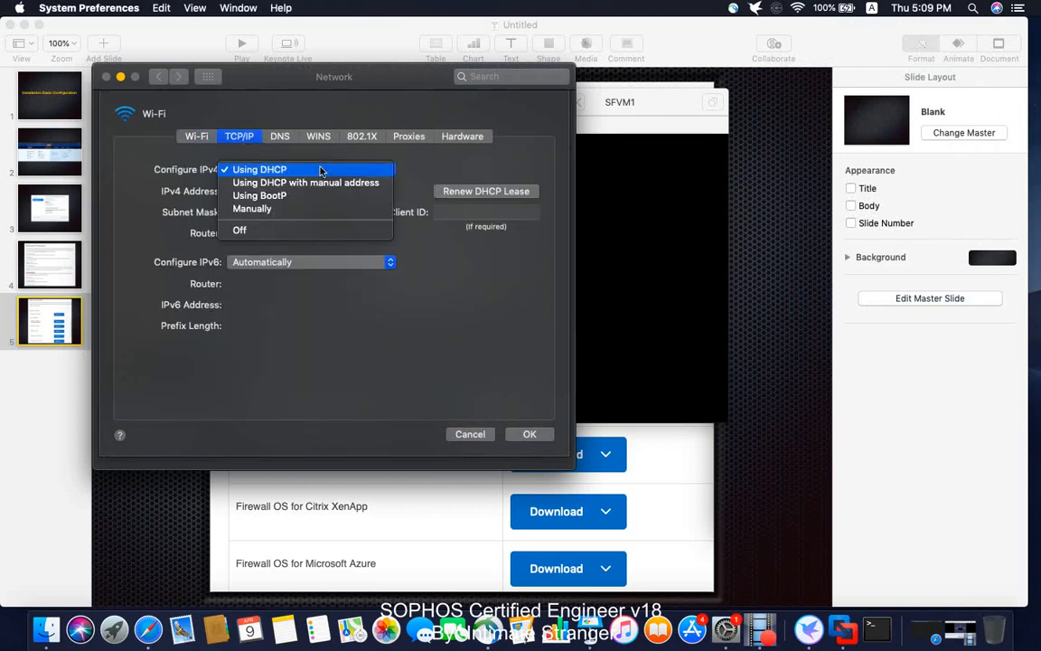
left_click(278, 207)
left_click(242, 191)
type("172")
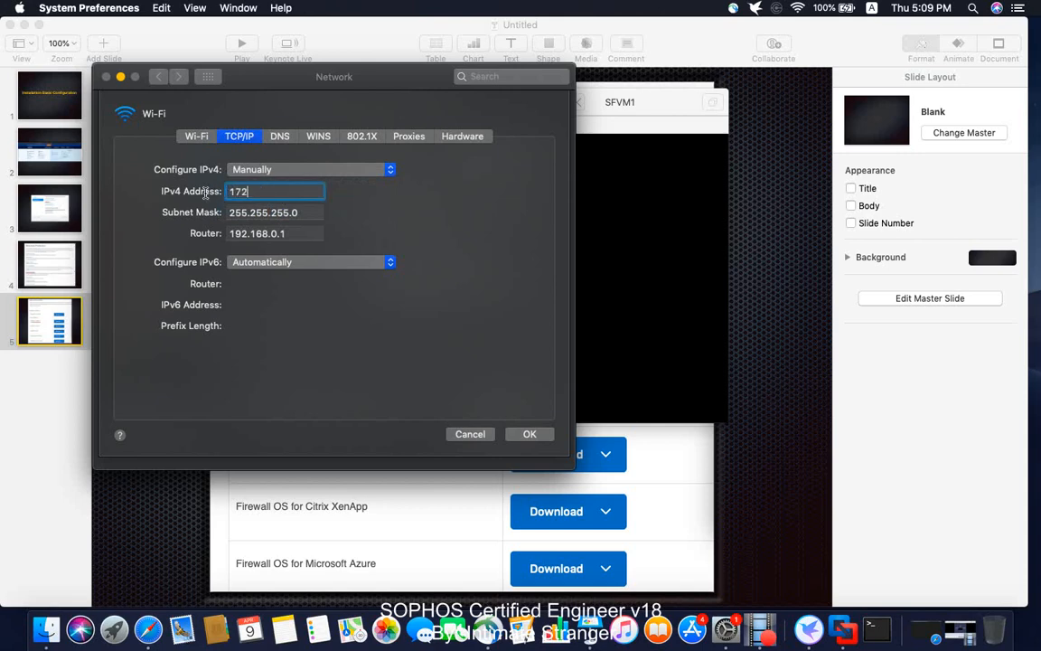
type(".16.16.10")
left_click(531, 434)
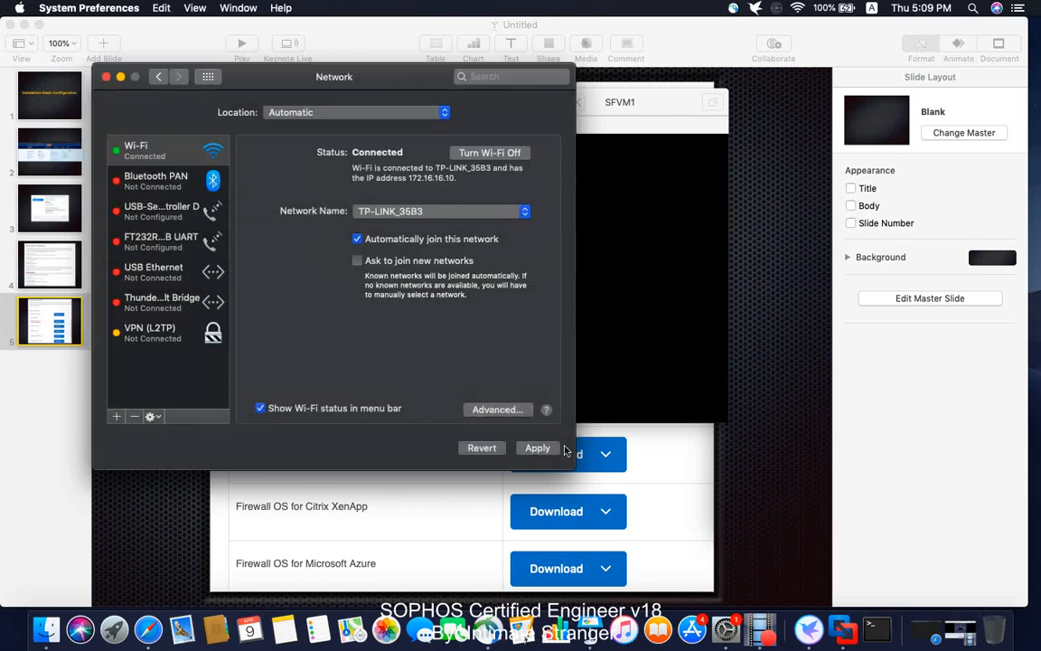
left_click(545, 449)
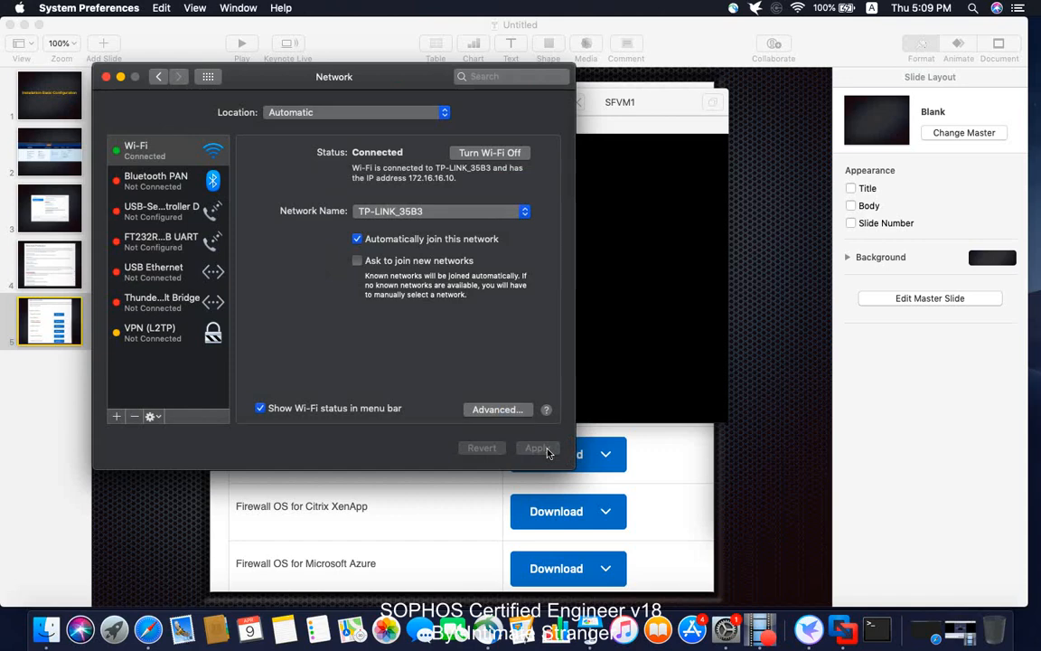
left_click(106, 79)
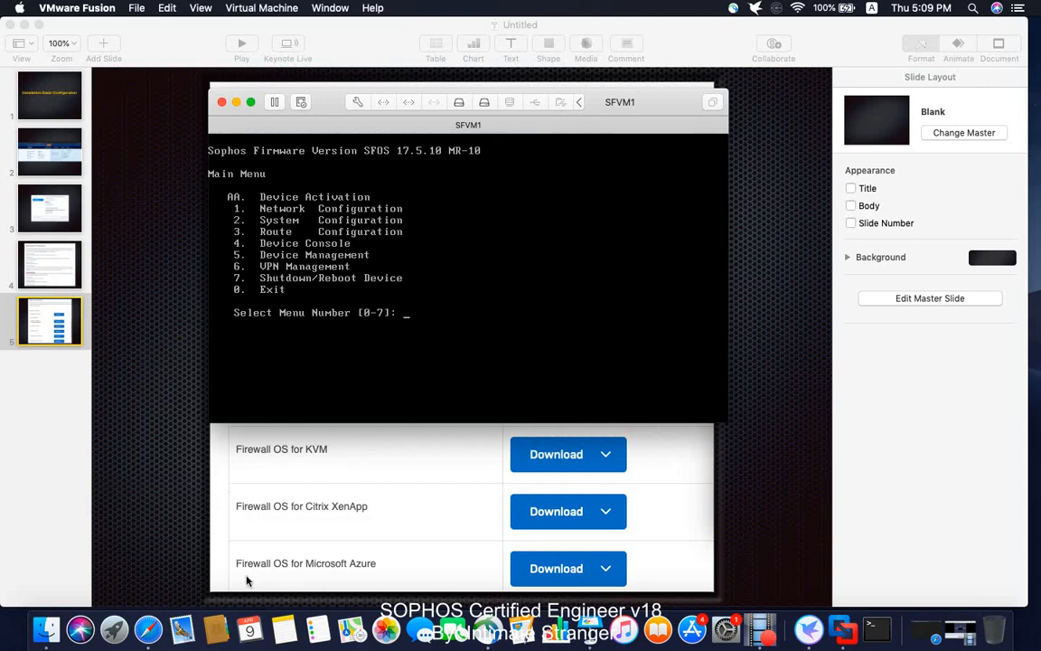
left_click(148, 627)
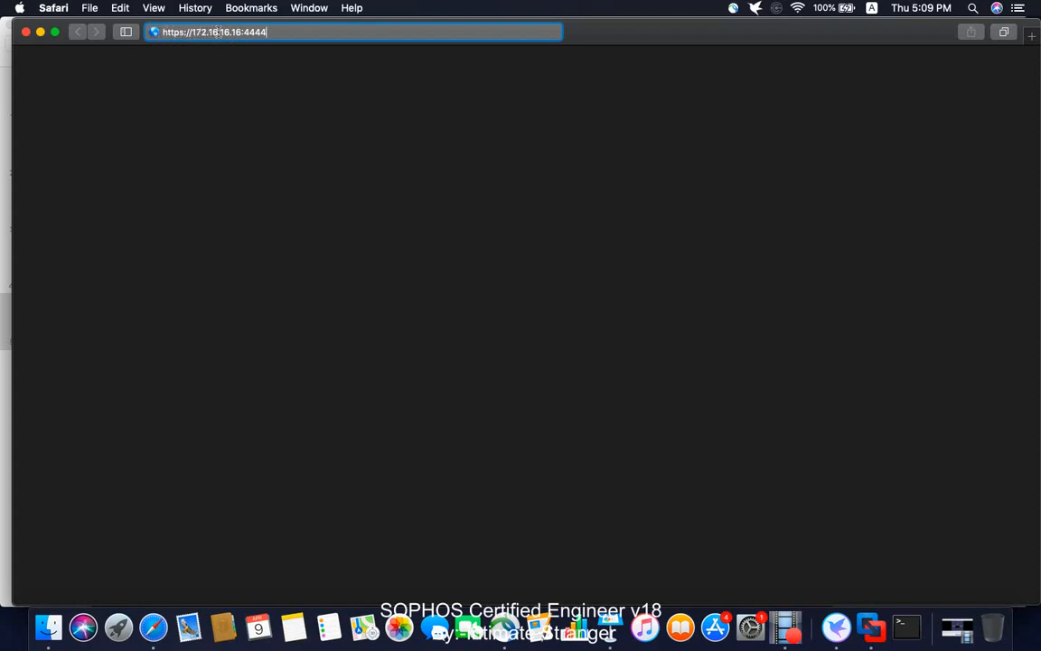
key("Return")
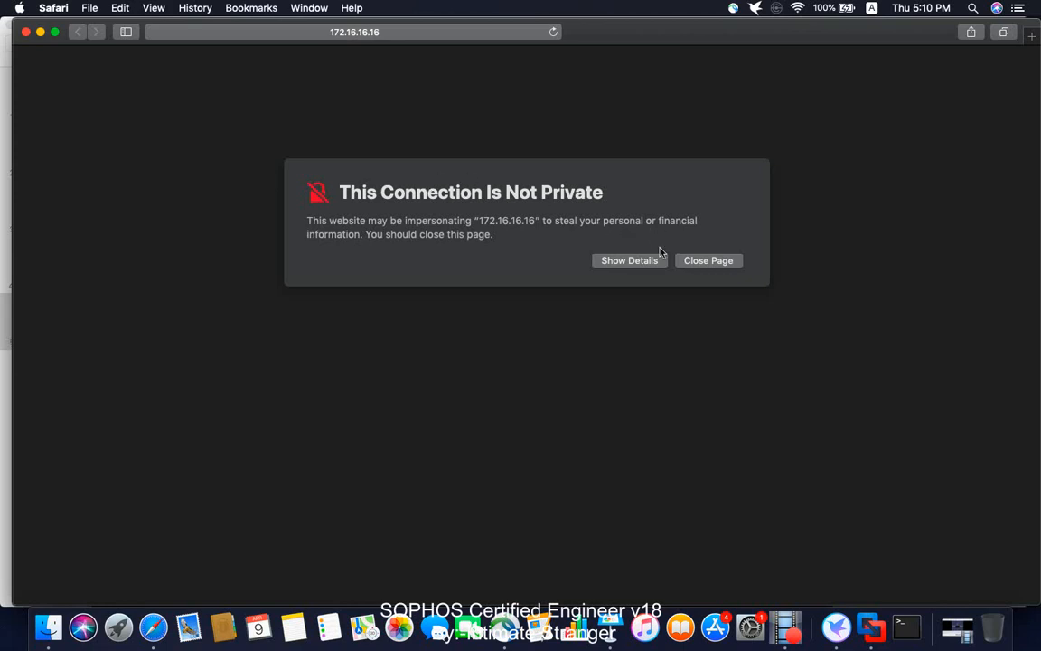
left_click(629, 261)
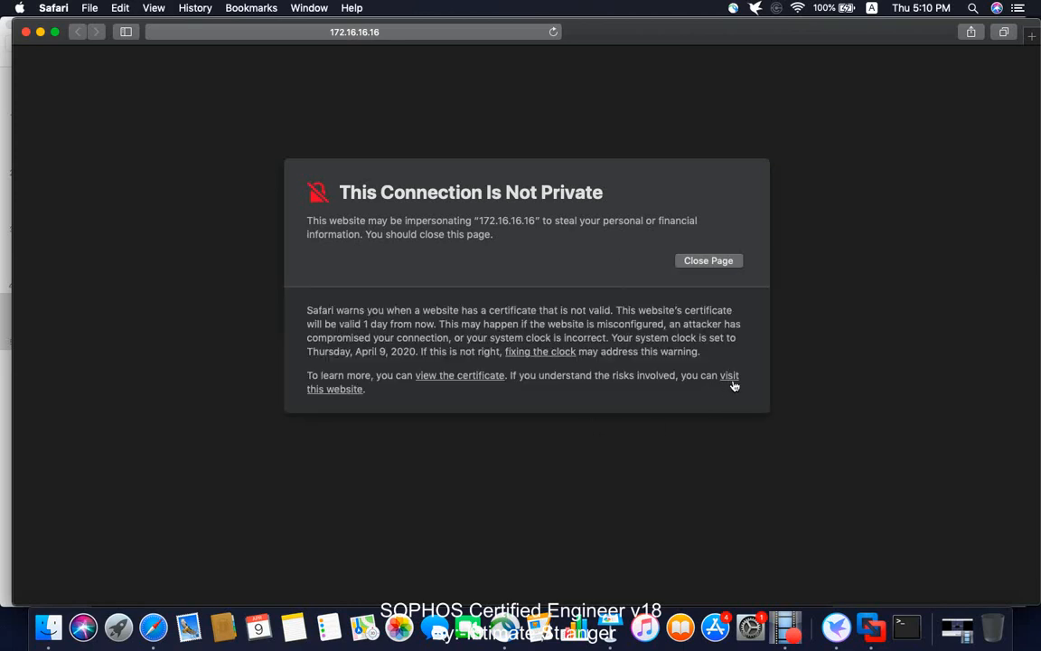
left_click(452, 375)
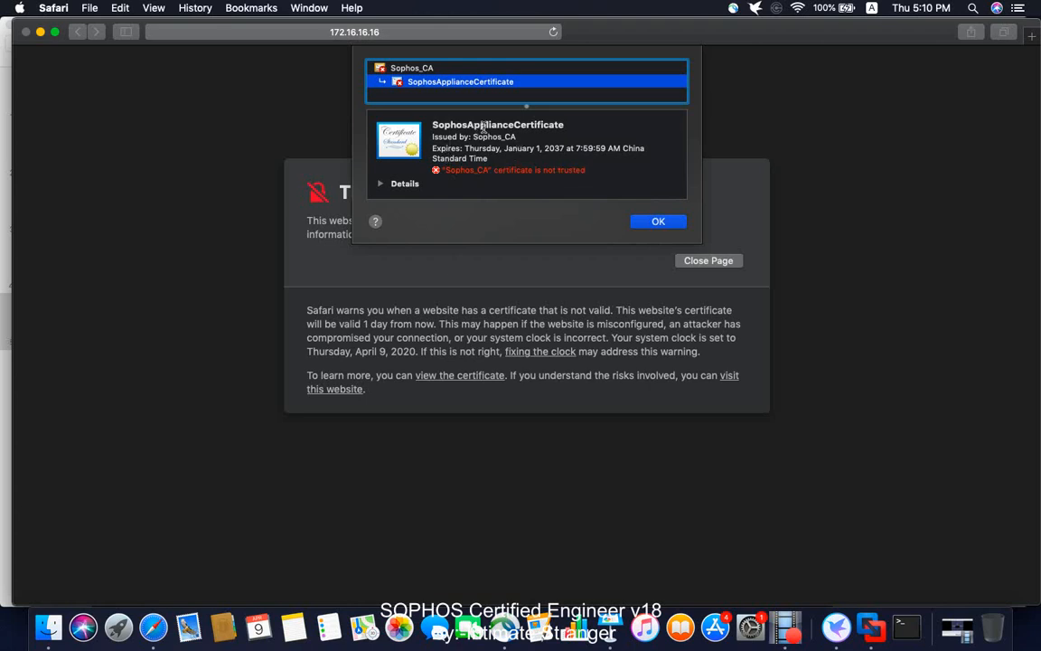
left_click(658, 222)
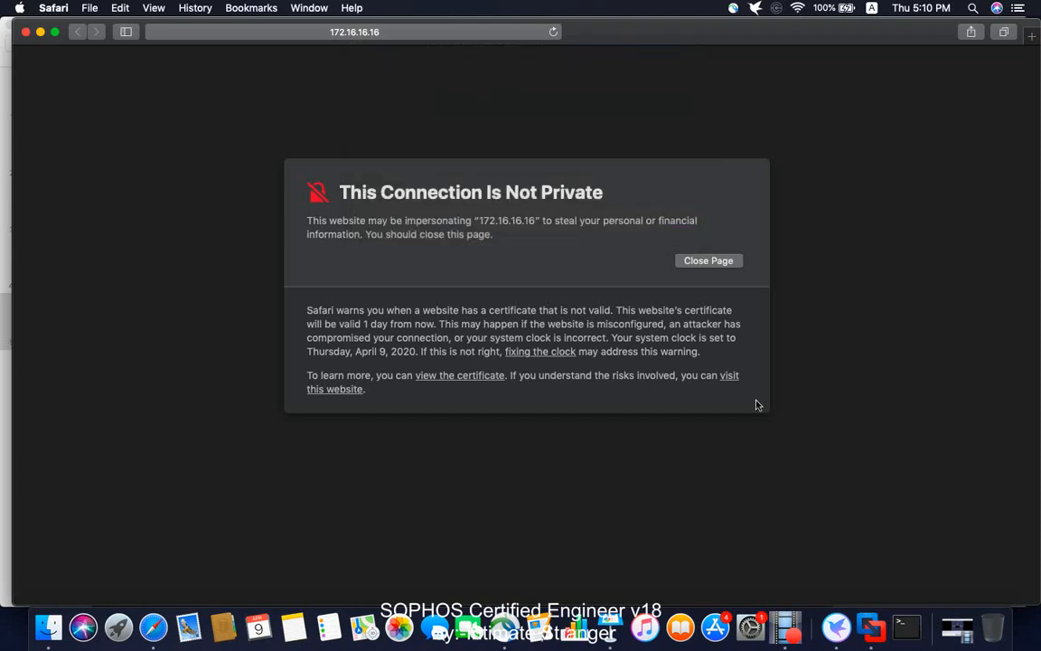
- Visit the website despite the warning and authorize the trust change with the Mac password
left_click(732, 379)
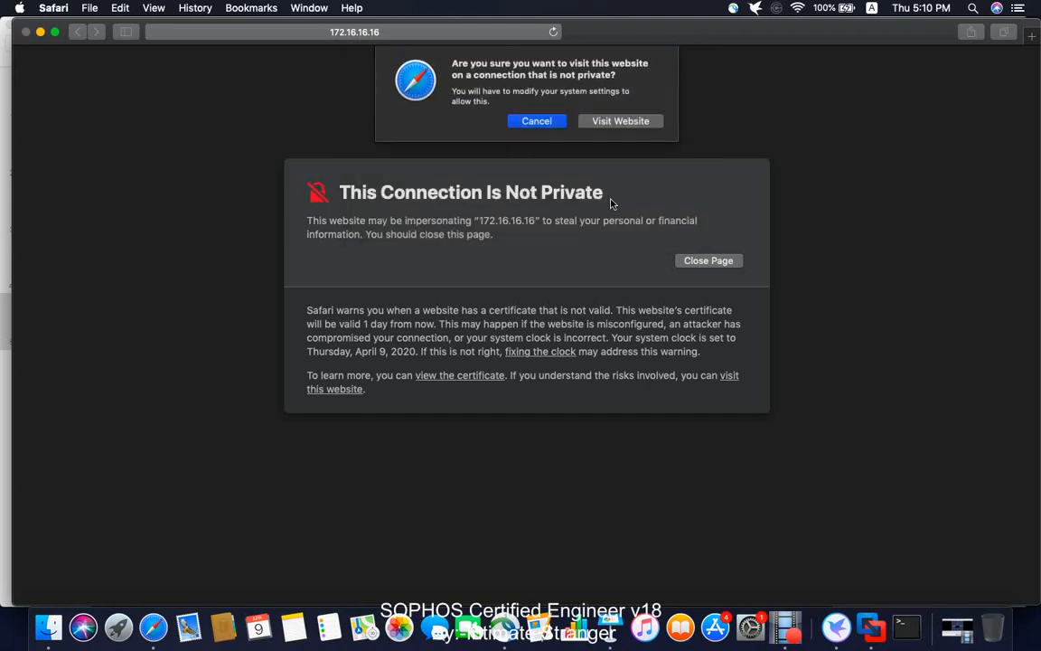
left_click(644, 122)
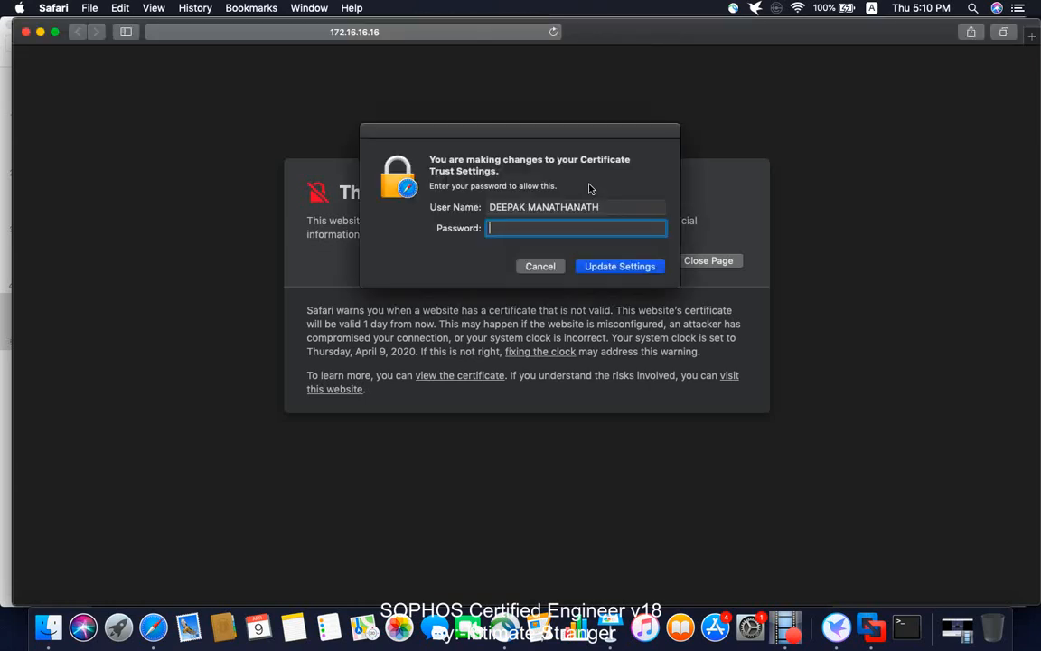
type("••")
key("Return")
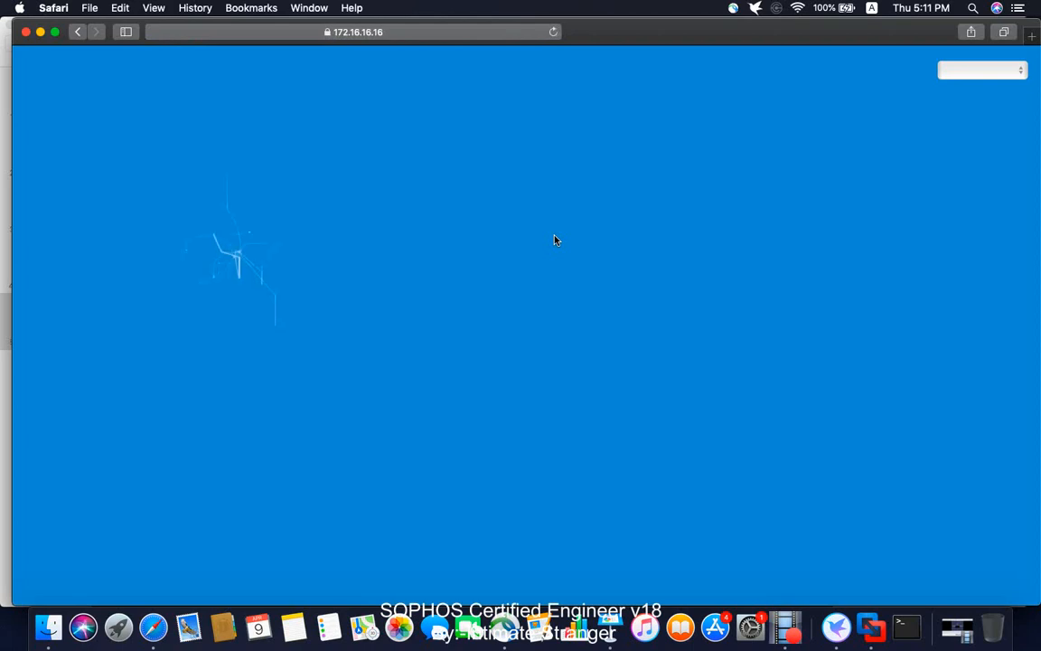
- Leave the interface language as English and begin the basic setup wizard
left_click(975, 71)
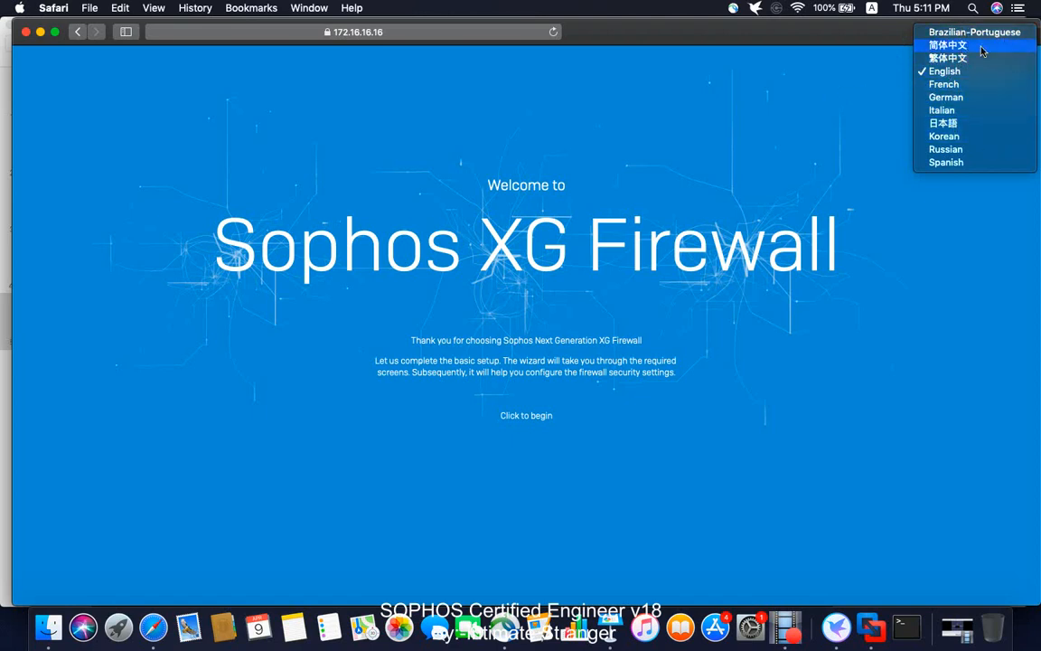
left_click(786, 110)
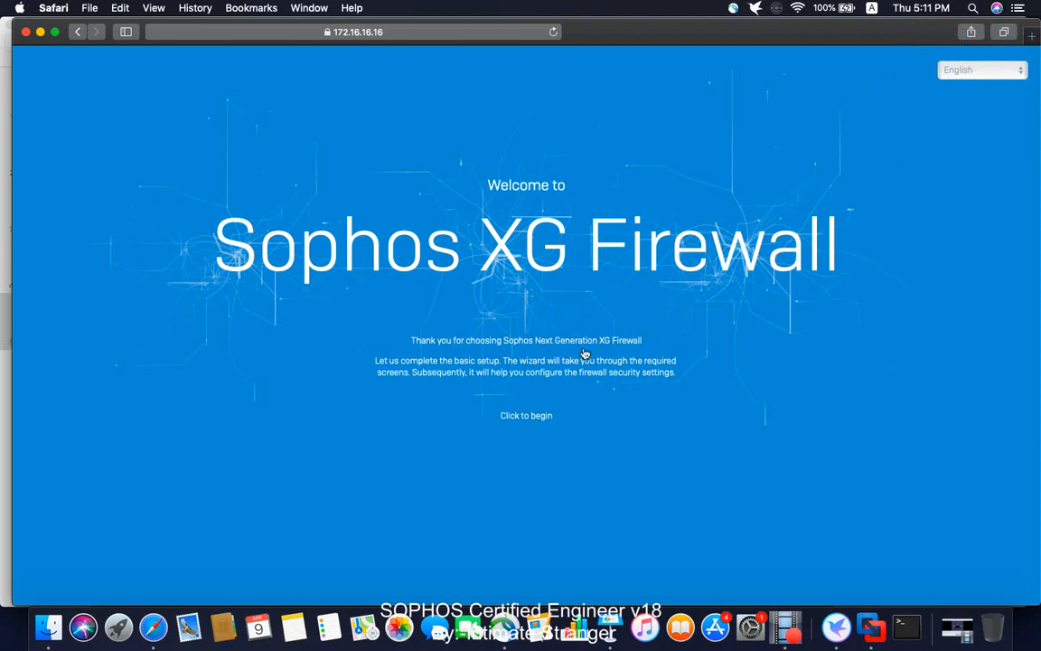
left_click(526, 416)
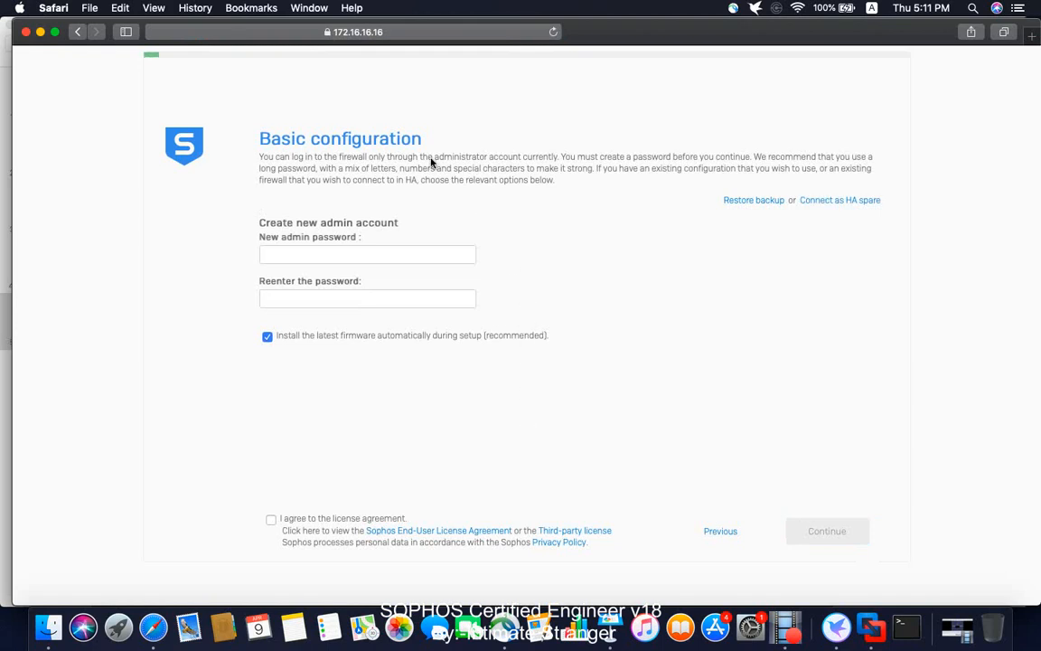
- Enter the new admin password in both the New and Reenter password fields
left_click(339, 254)
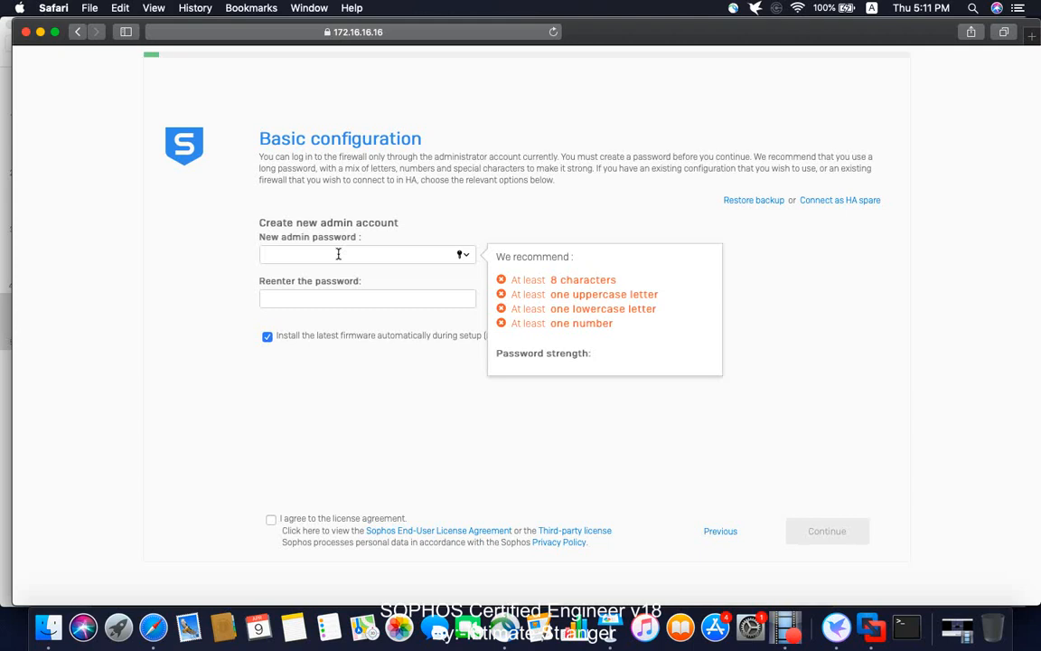
type("••")
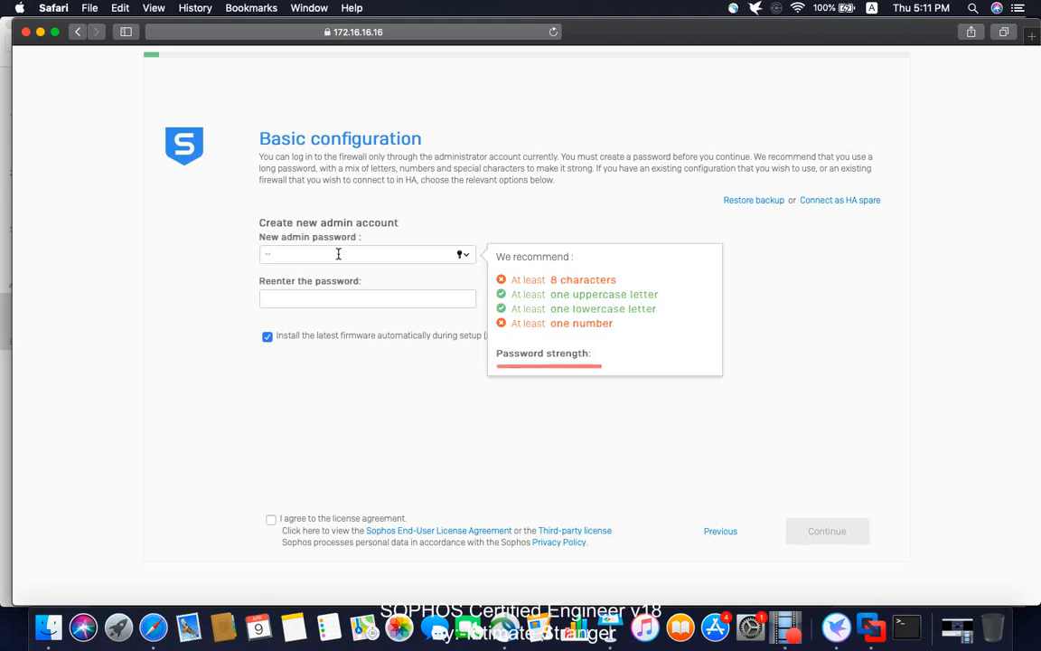
type("••••••••")
key("Tab")
type("••••••••••")
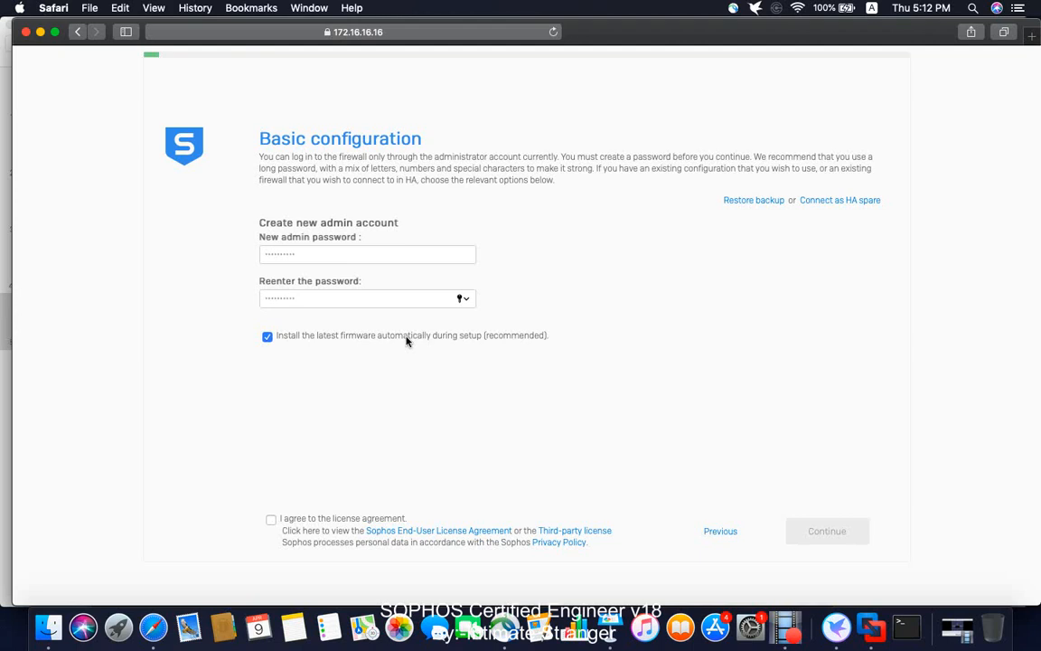
left_click(888, 628)
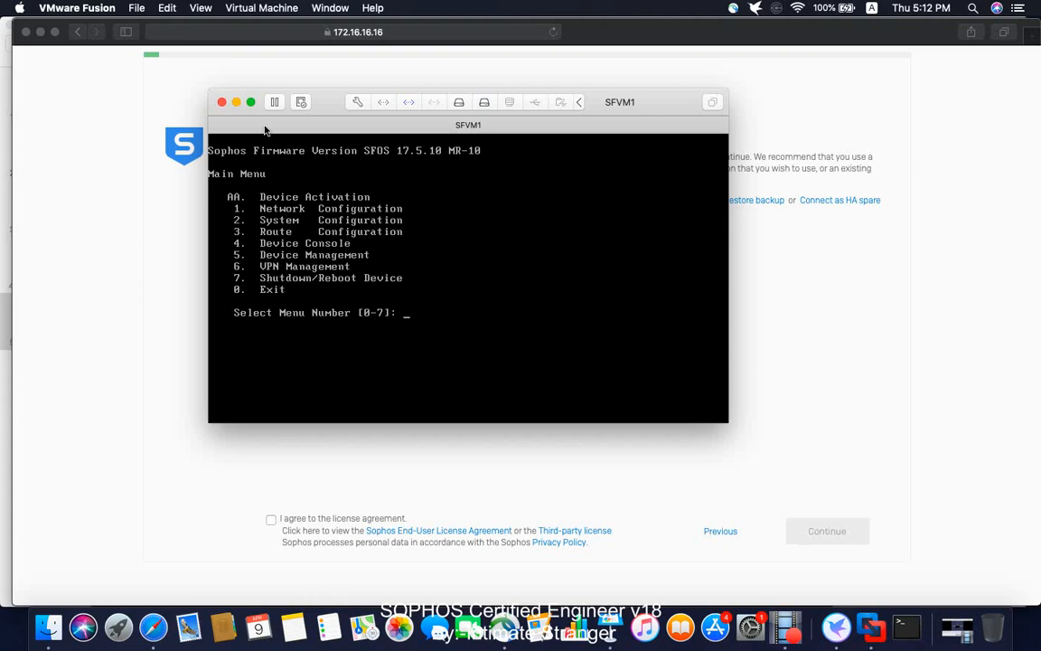
- Minimize the SFVM1 console window to reveal the Basic configuration page
left_click(236, 102)
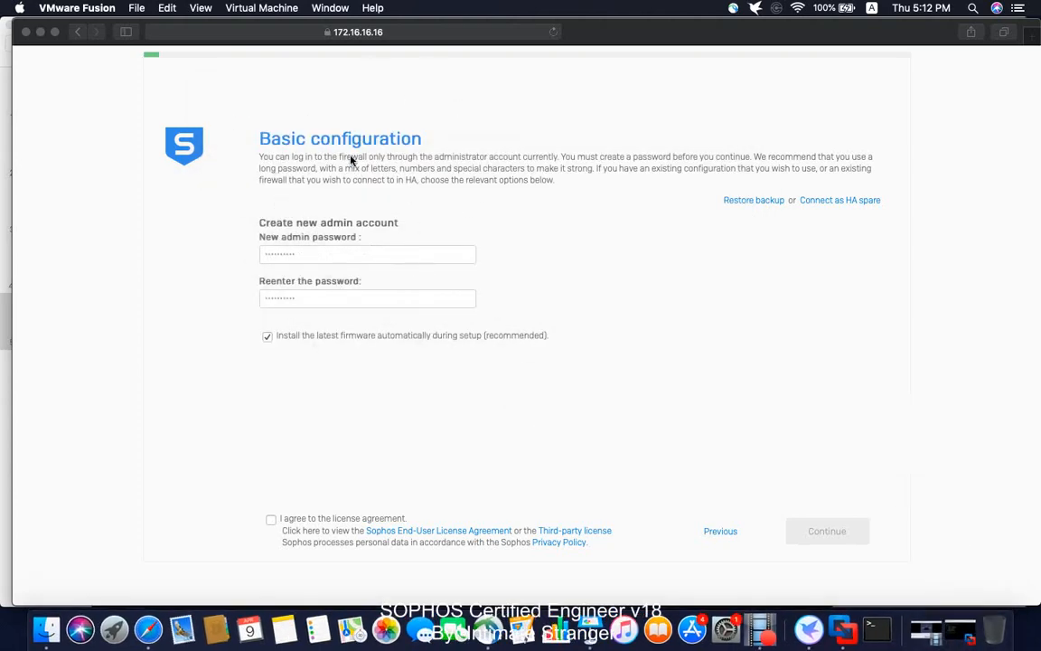
- Turn off automatic firmware installation, accept the licence agreement, and continue to Name and time zone
left_click(269, 338)
left_click(267, 337)
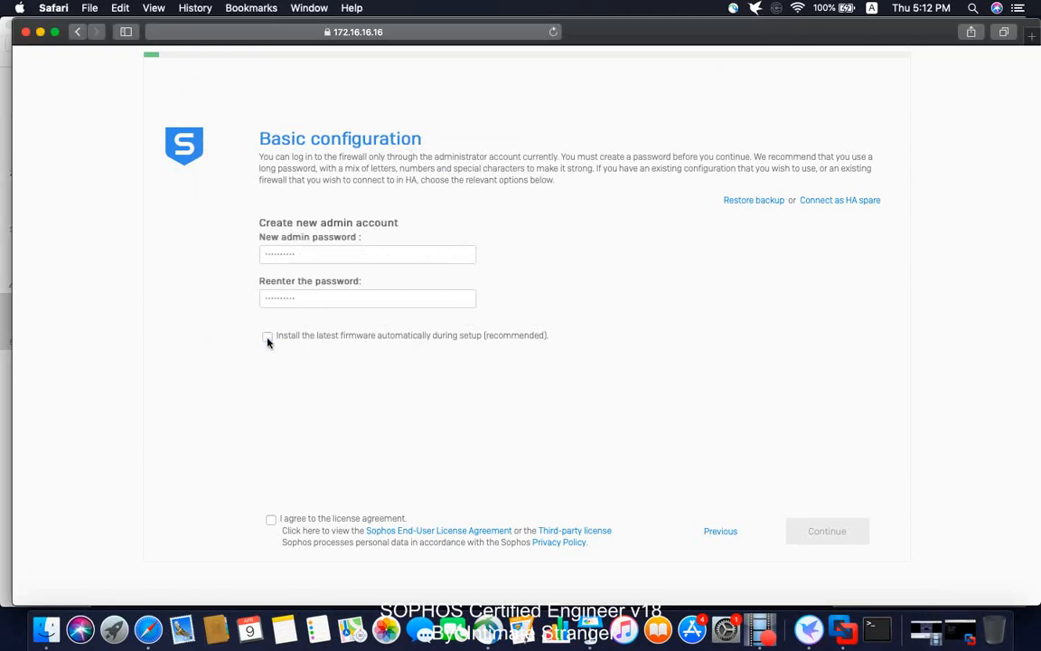
left_click(271, 520)
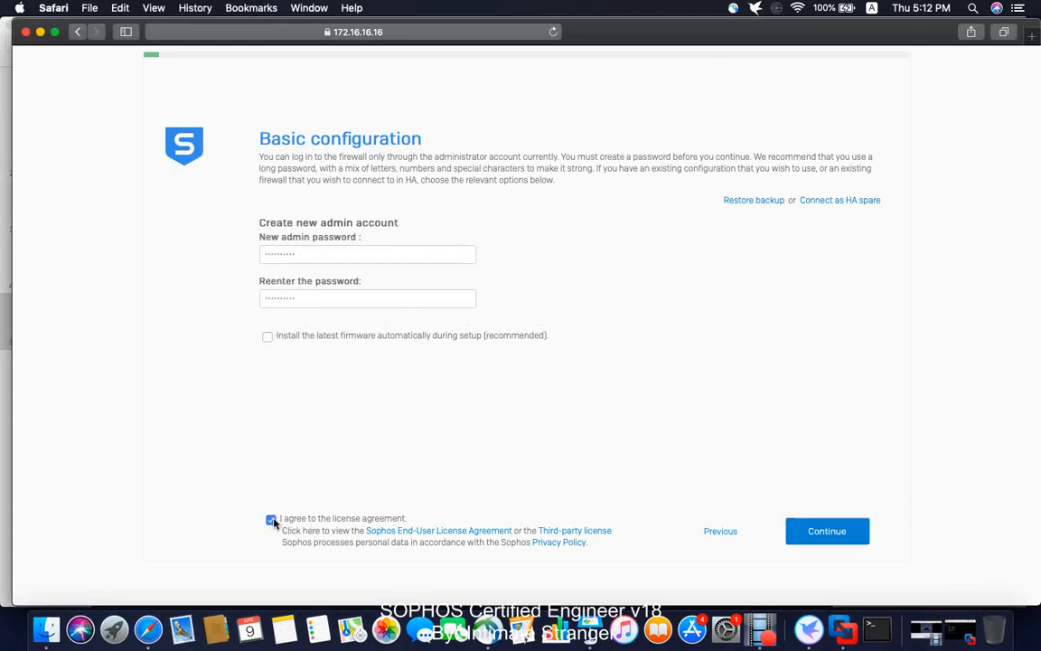
left_click(830, 531)
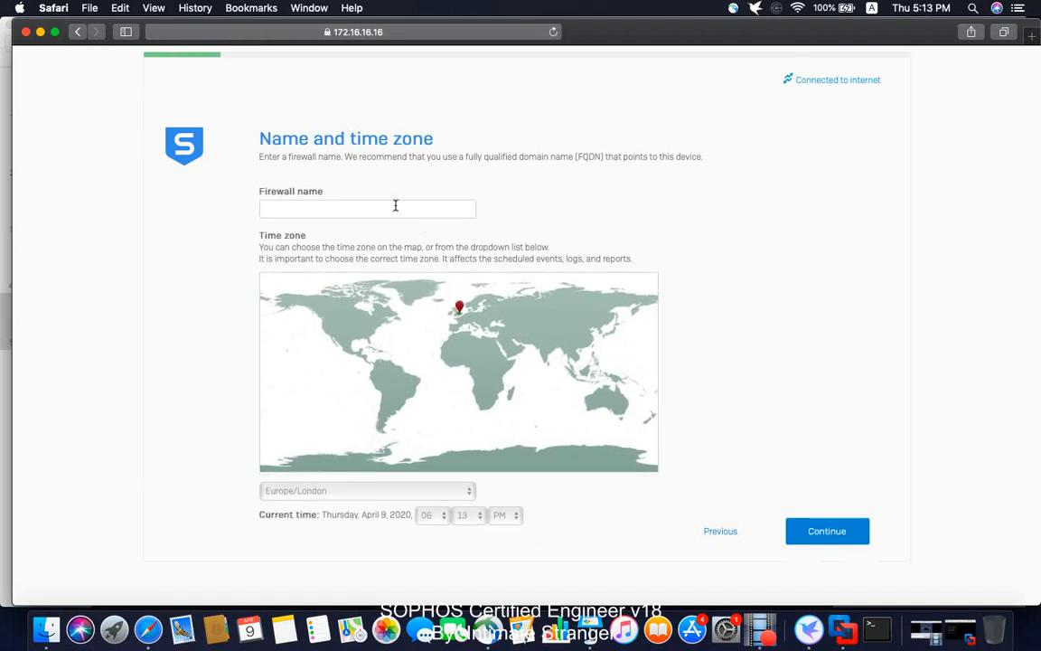
- Enter SFVM1 as the firewall name and choose the Asia/Shanghai time zone
left_click(335, 205)
type("SFVM1")
left_click(353, 494)
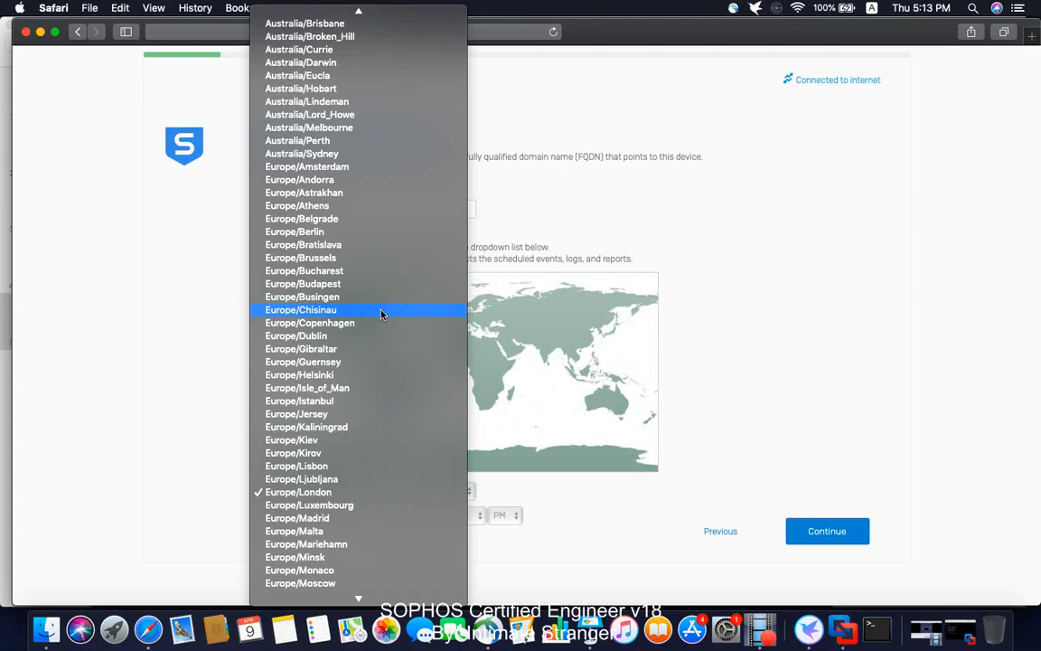
scroll(381, 313, "up", 3)
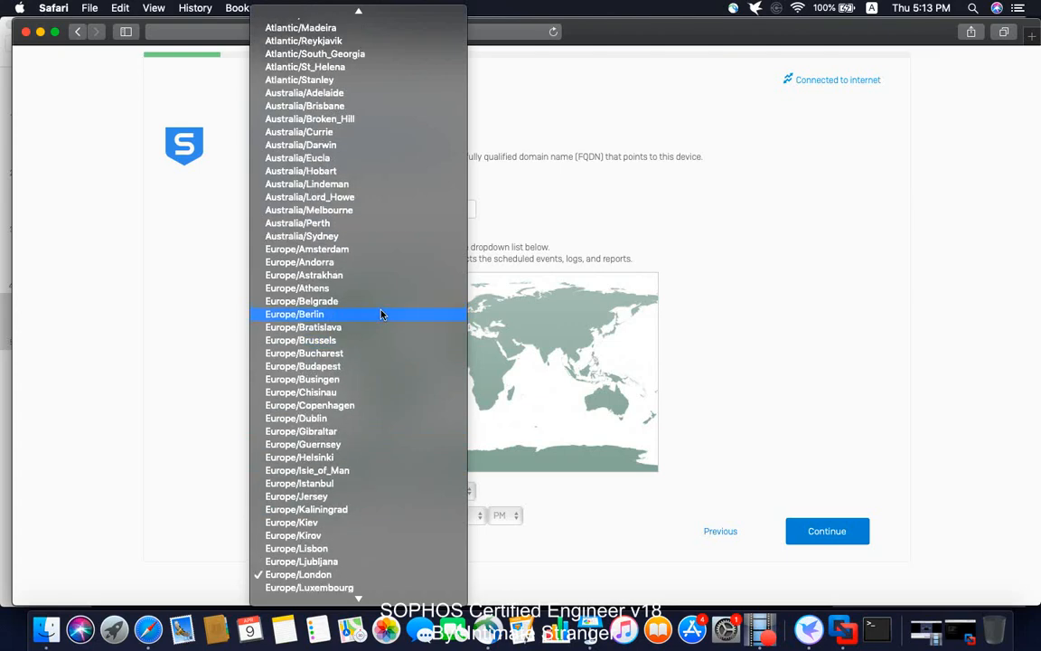
scroll(381, 313, "up", 4)
scroll(381, 313, "up", 15)
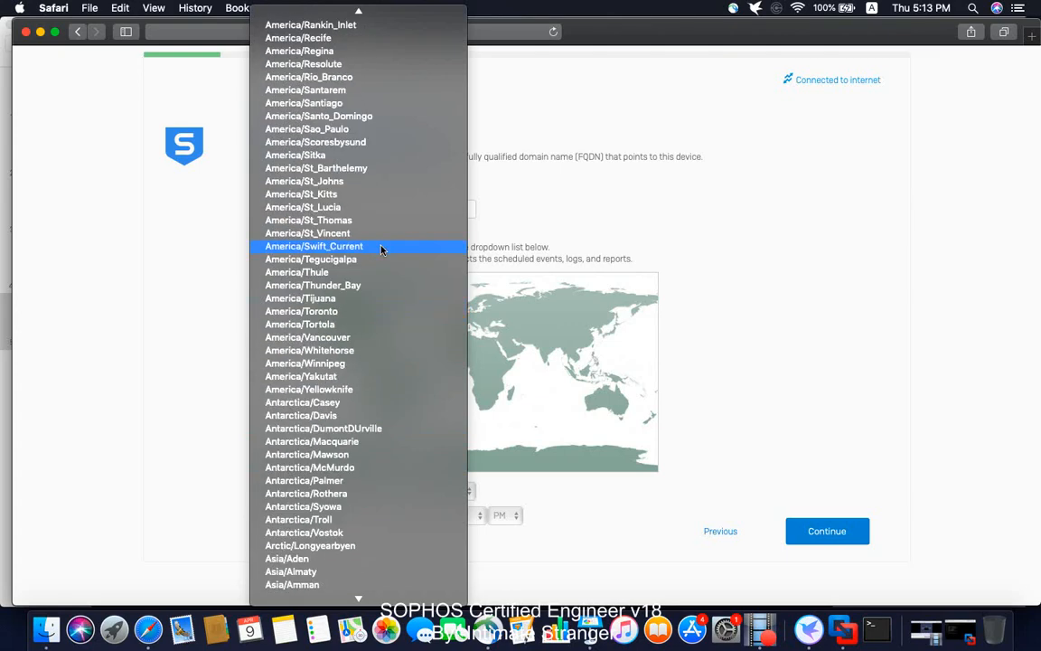
scroll(381, 249, "down", 2)
scroll(382, 249, "down", 3)
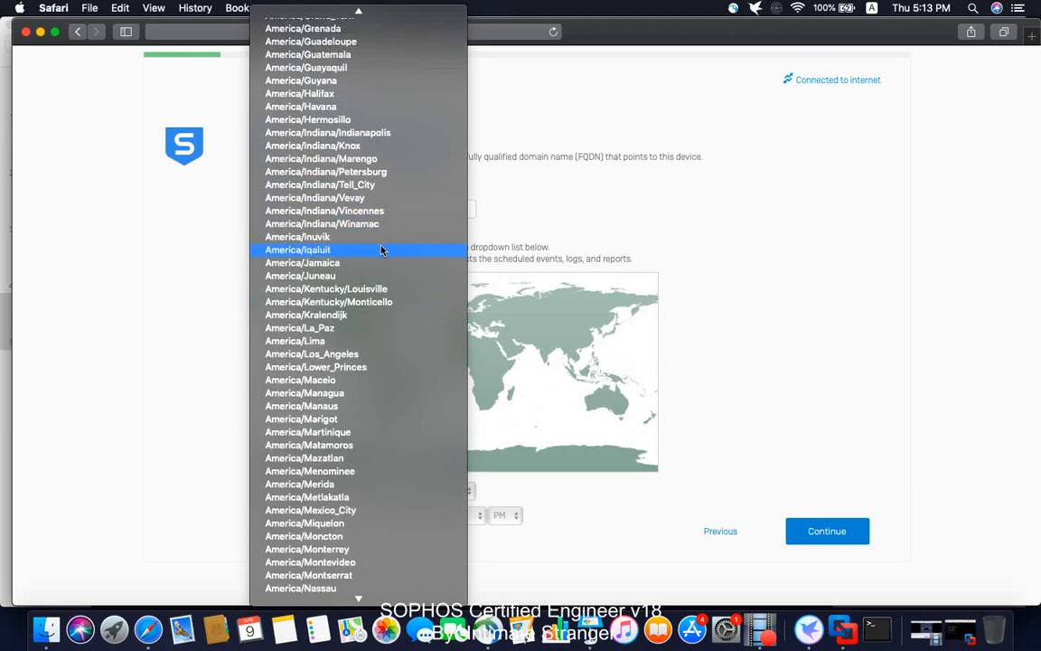
scroll(370, 248, "up", 5)
scroll(369, 249, "up", 12)
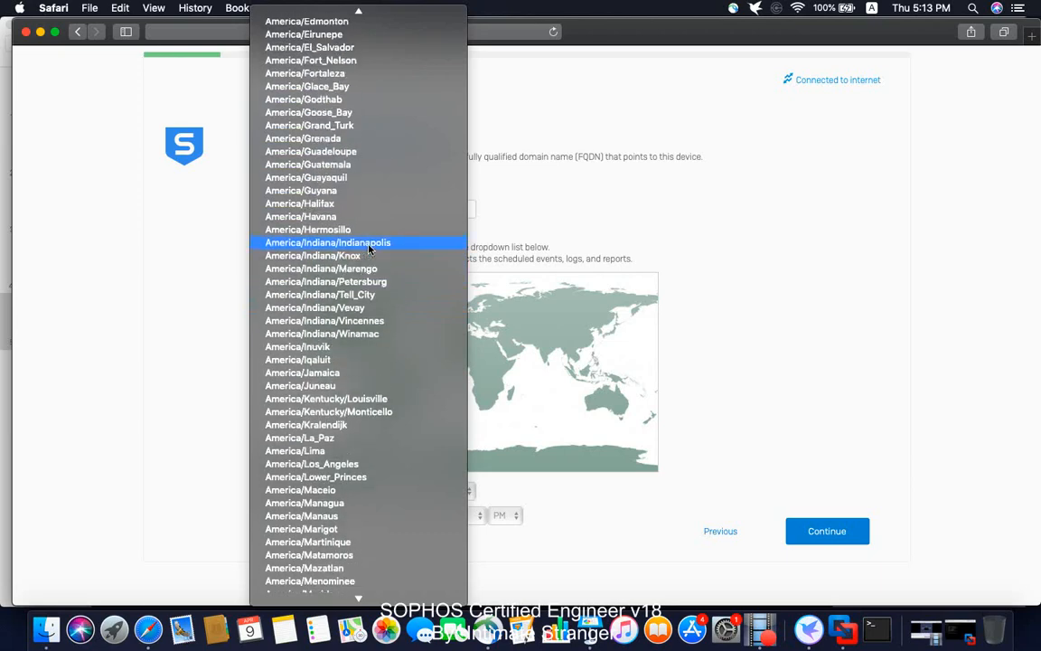
scroll(369, 249, "up", 11)
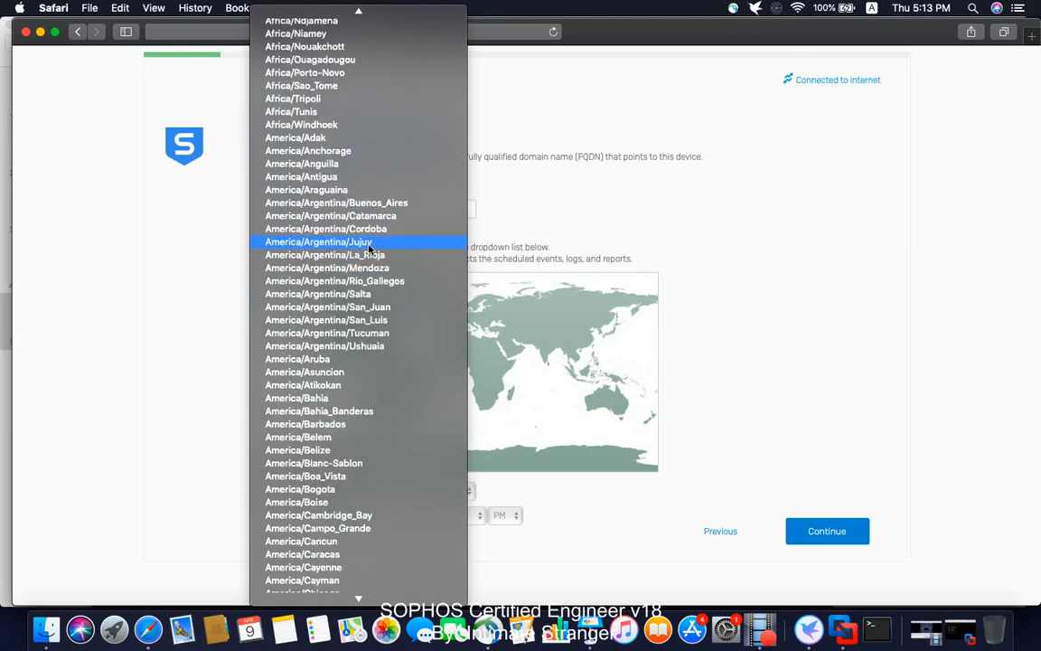
scroll(369, 249, "down", 20)
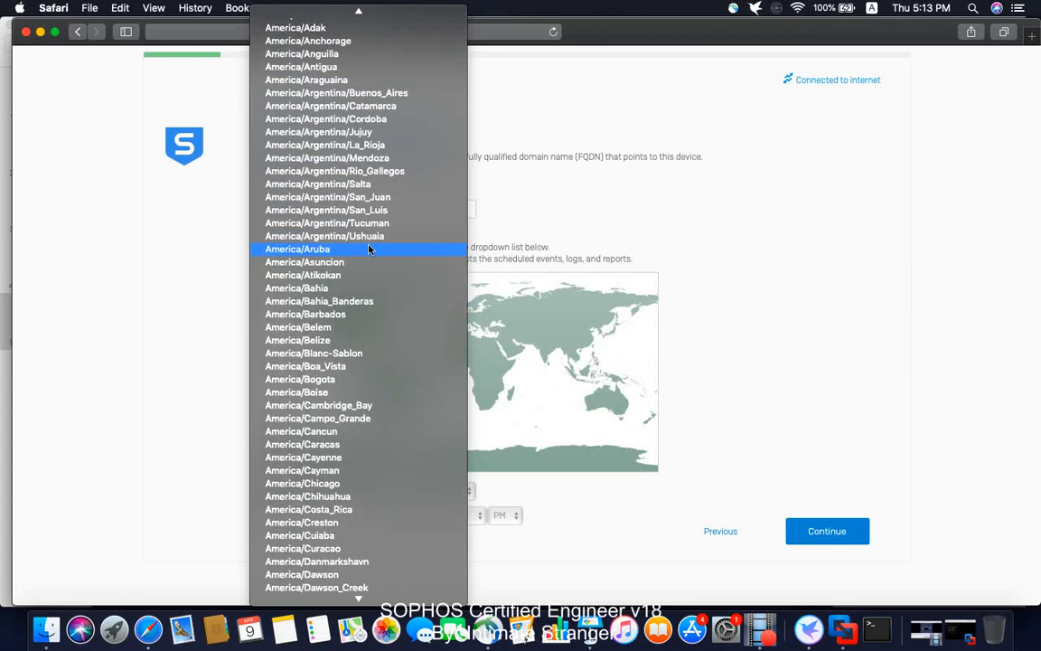
scroll(369, 249, "down", 4)
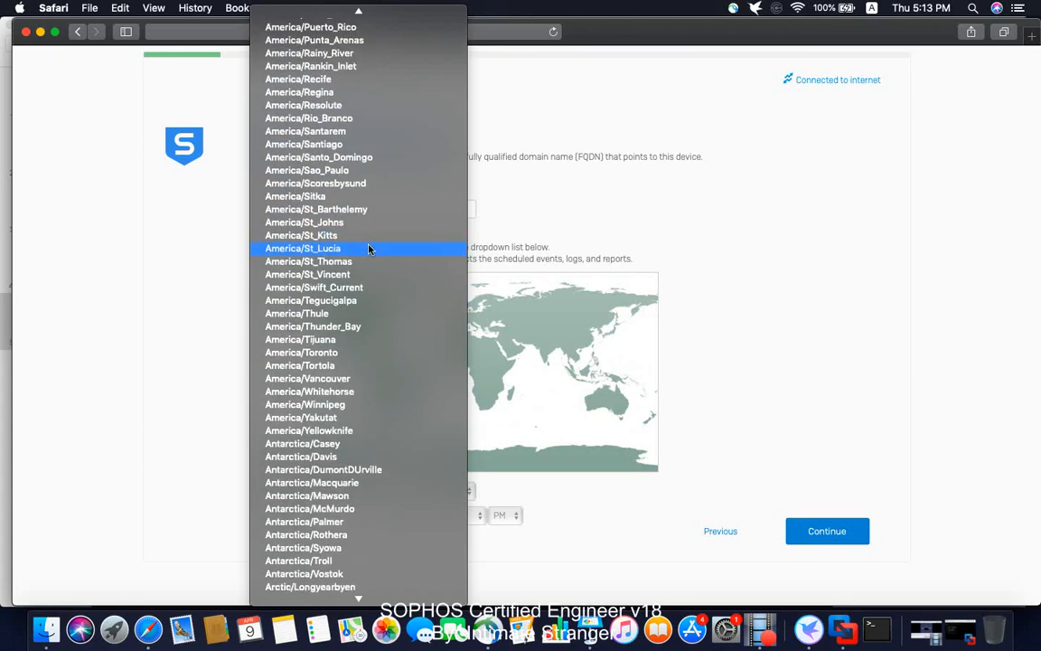
scroll(368, 249, "up", 20)
scroll(369, 249, "down", 12)
scroll(369, 249, "down", 20)
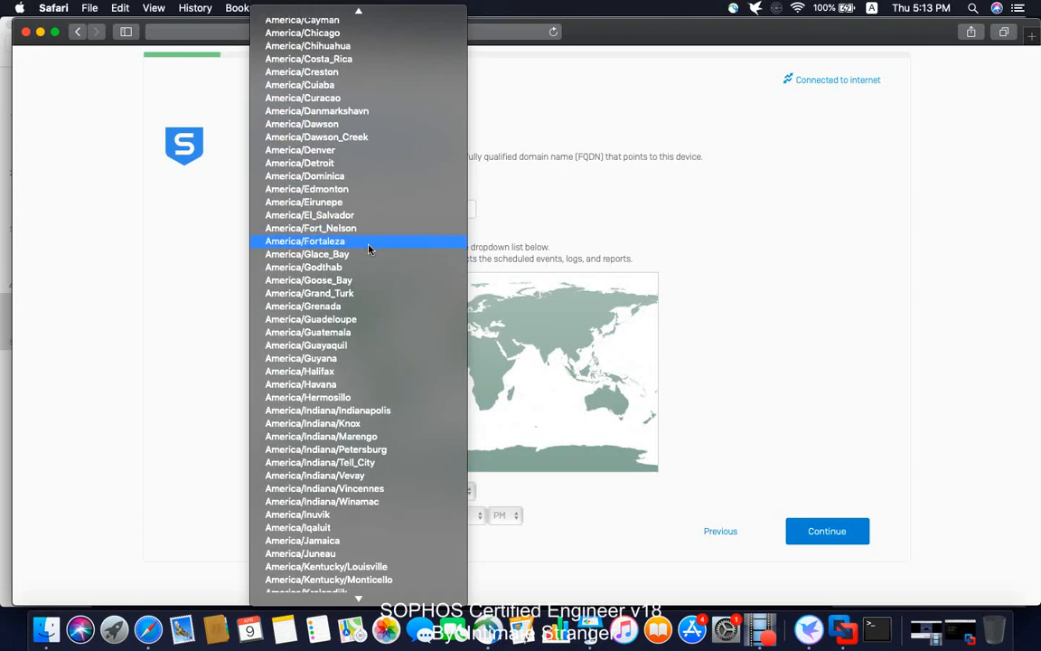
scroll(368, 249, "down", 20)
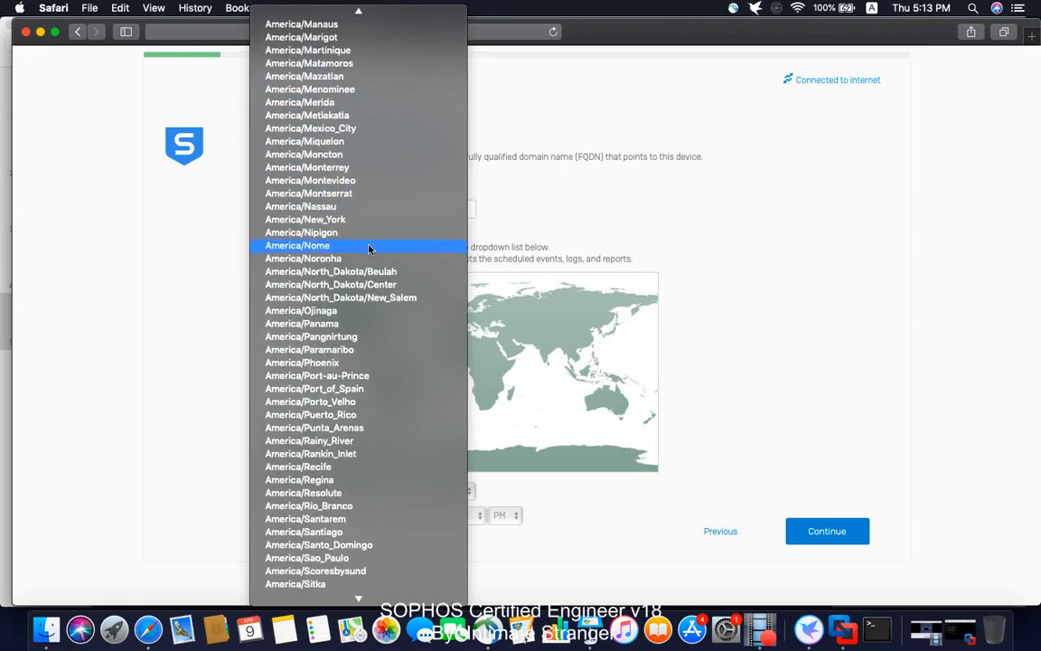
scroll(368, 249, "down", 14)
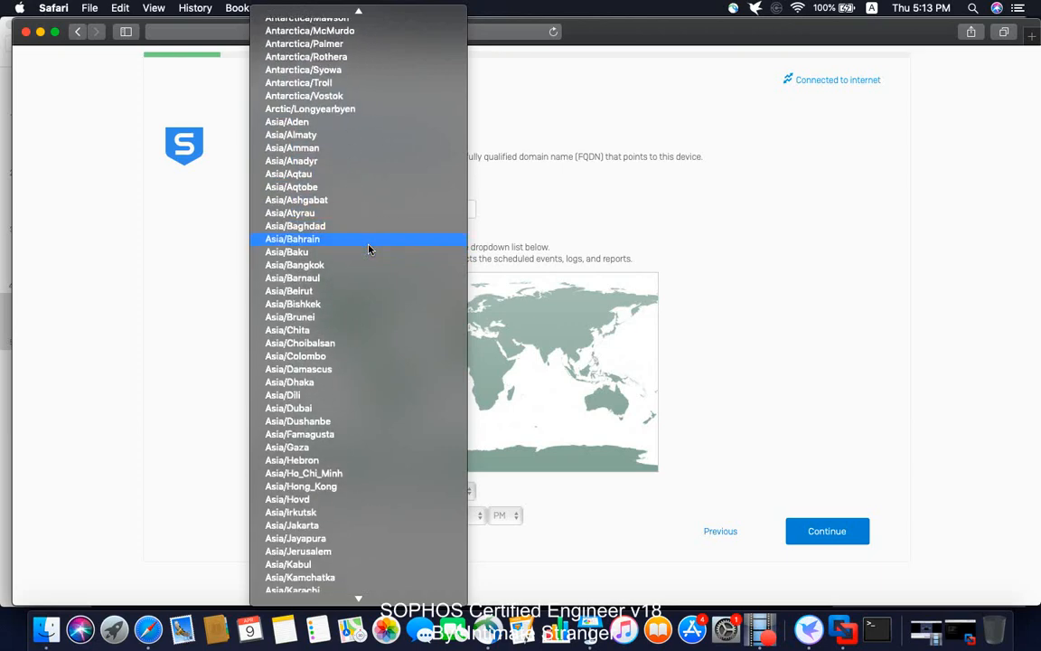
scroll(336, 402, "down", 7)
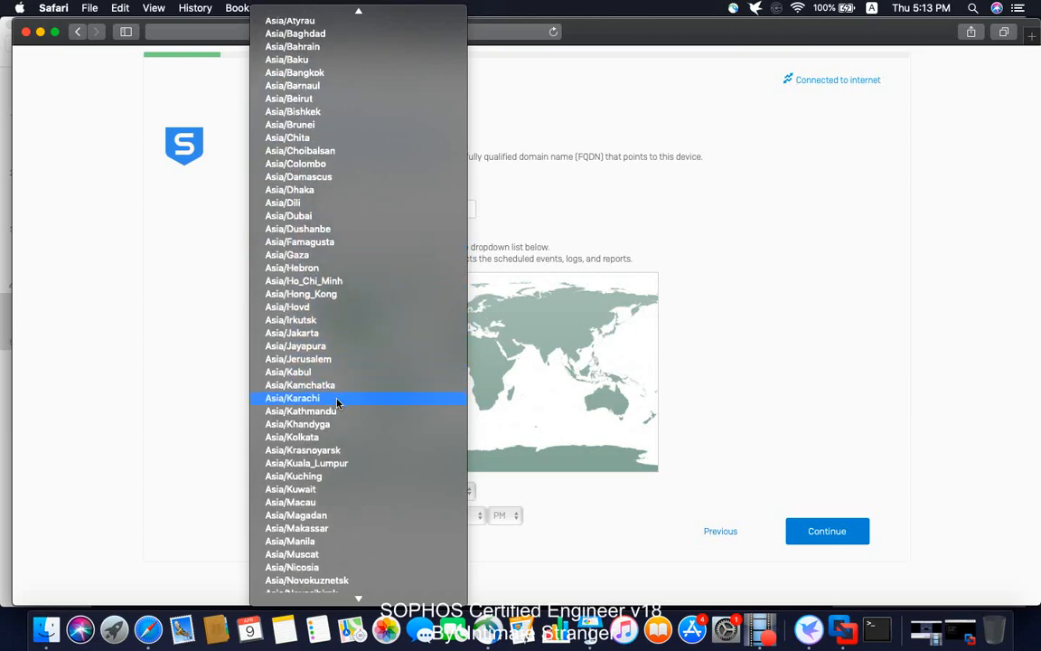
scroll(336, 403, "down", 1)
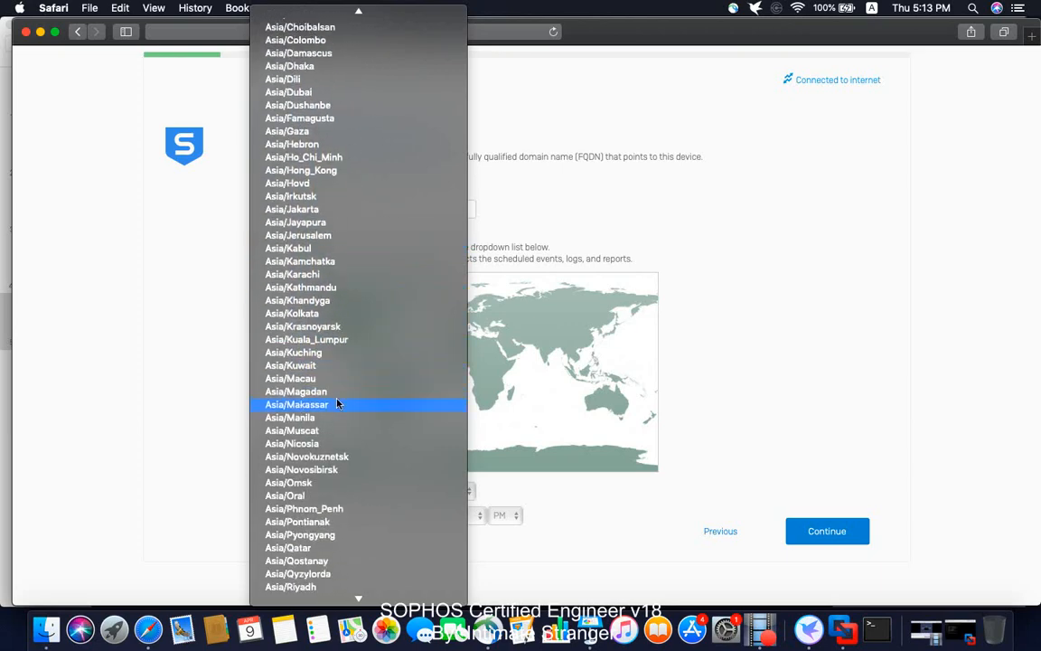
scroll(339, 392, "down", 4)
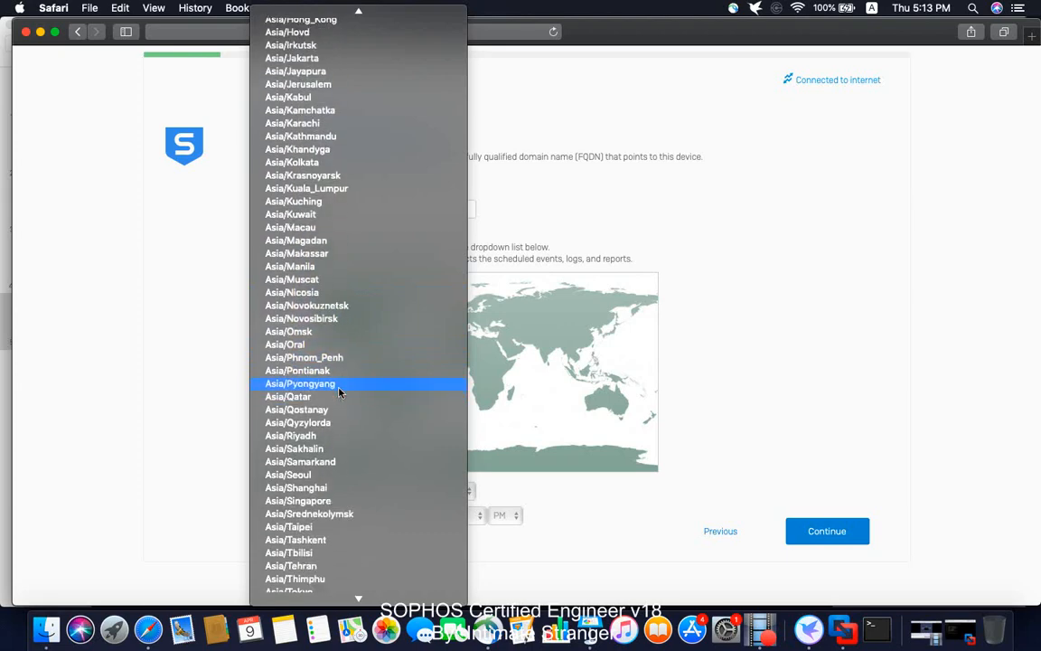
left_click(321, 488)
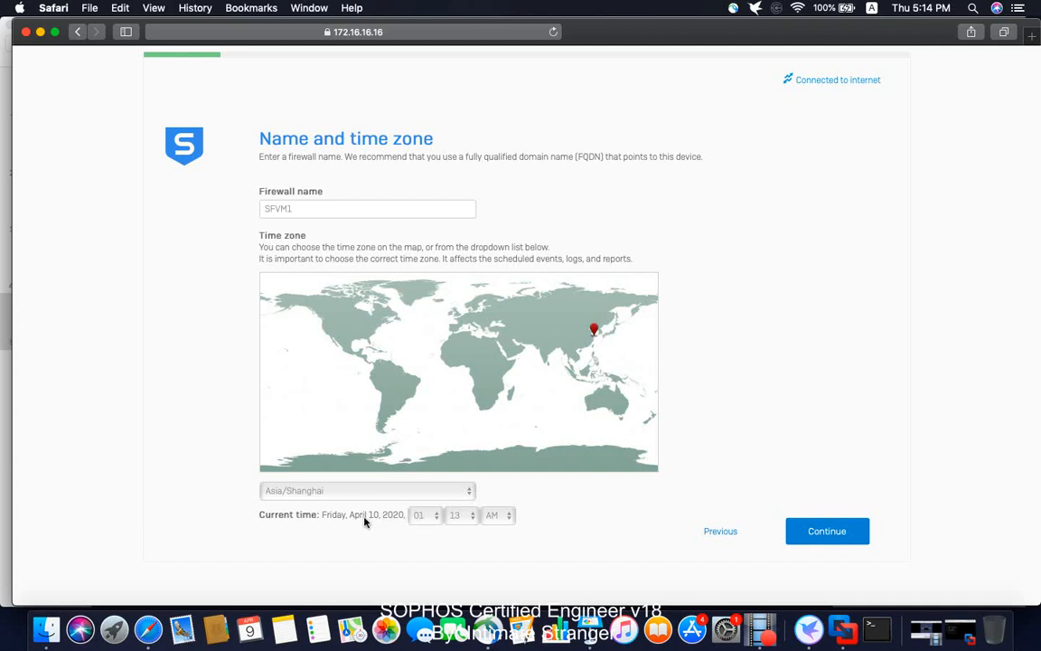
- Set the current time to 05:09 PM
left_click(431, 516)
scroll(431, 525, "down", 5)
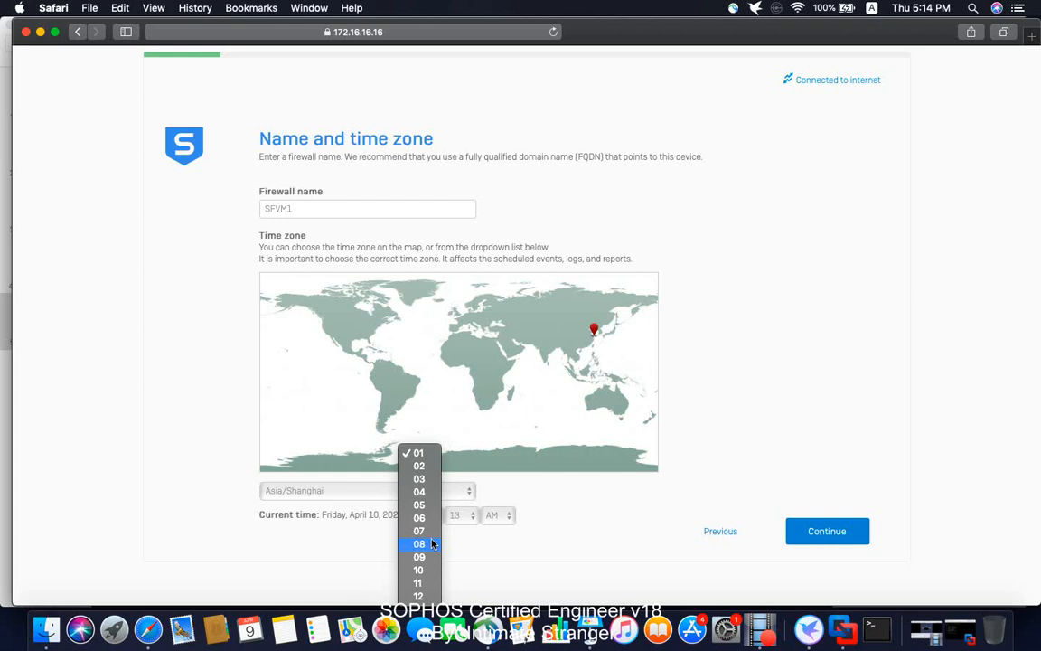
left_click(423, 507)
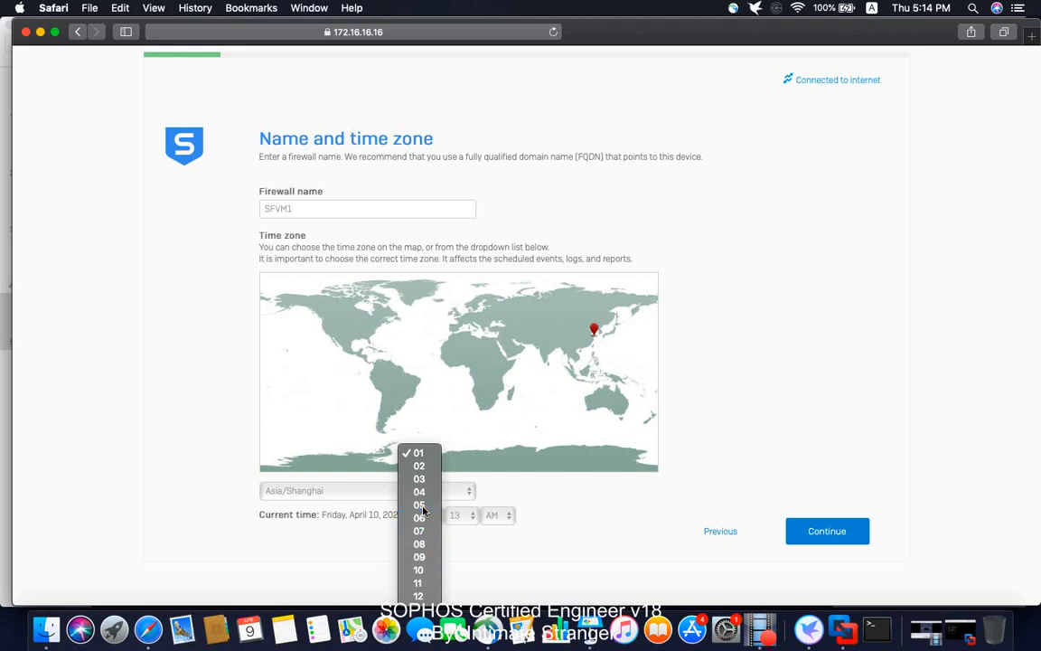
left_click(457, 514)
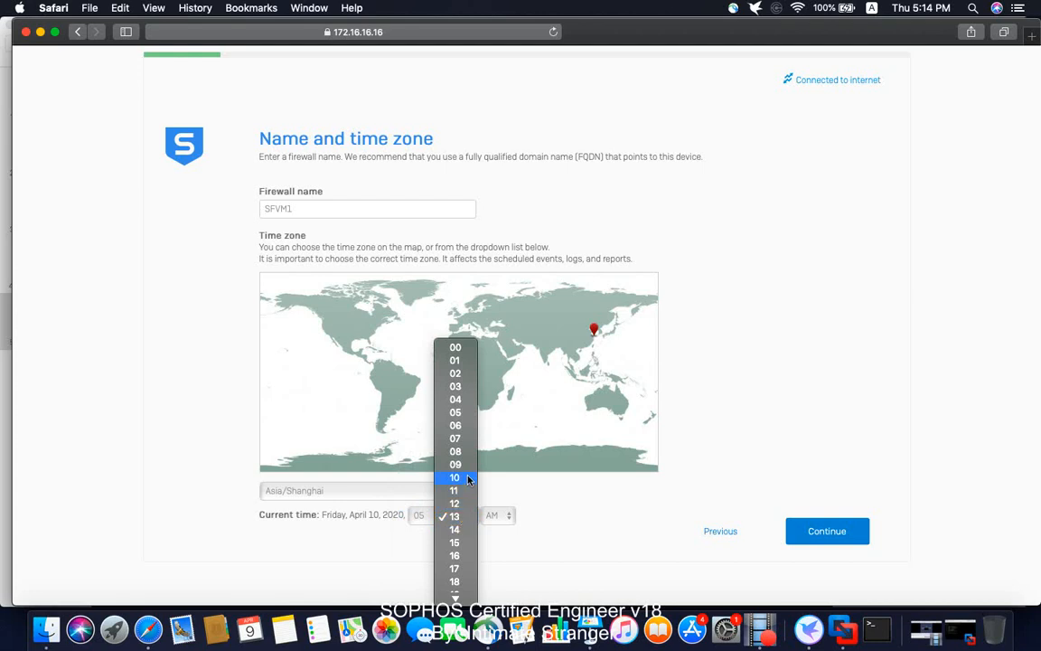
left_click(463, 464)
left_click(497, 516)
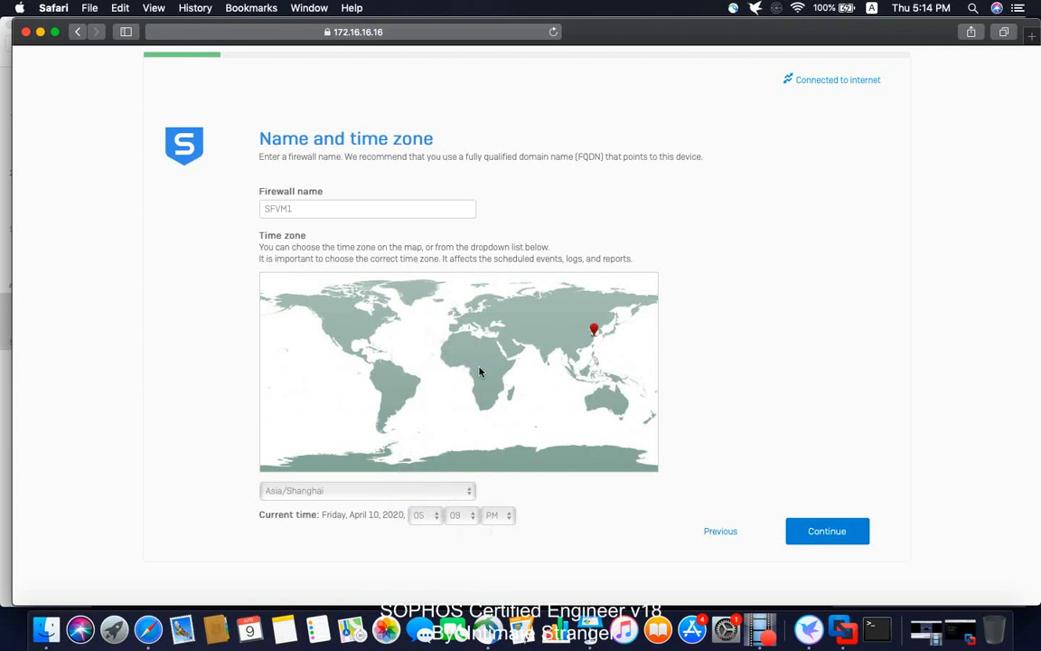
- Save the name and time zone, tick 'I do not want to register now', and continue
left_click(833, 533)
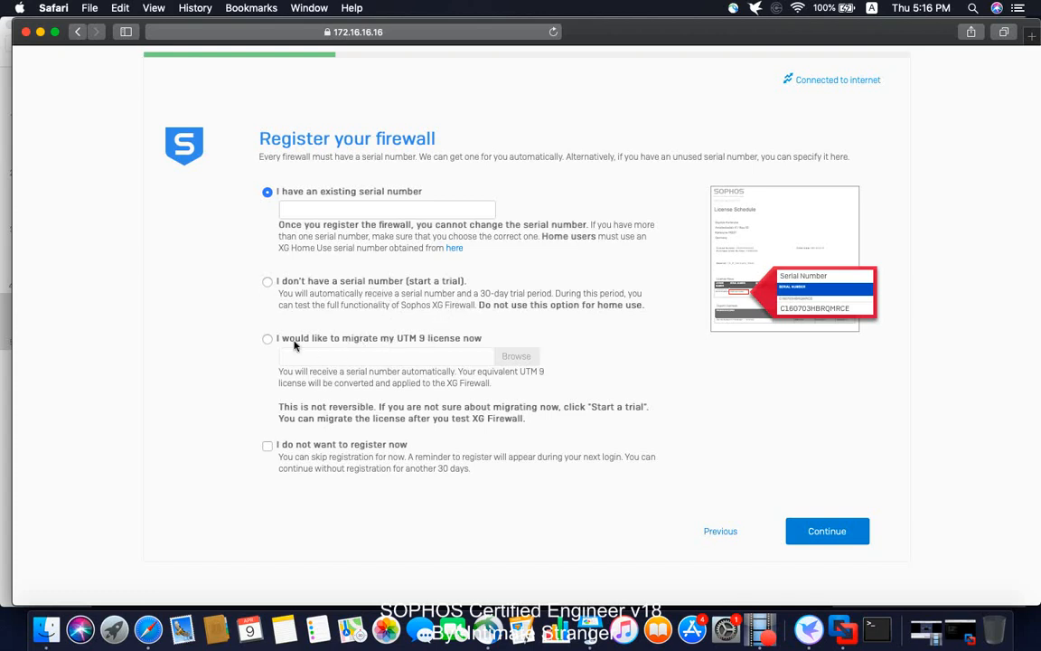
left_click(269, 448)
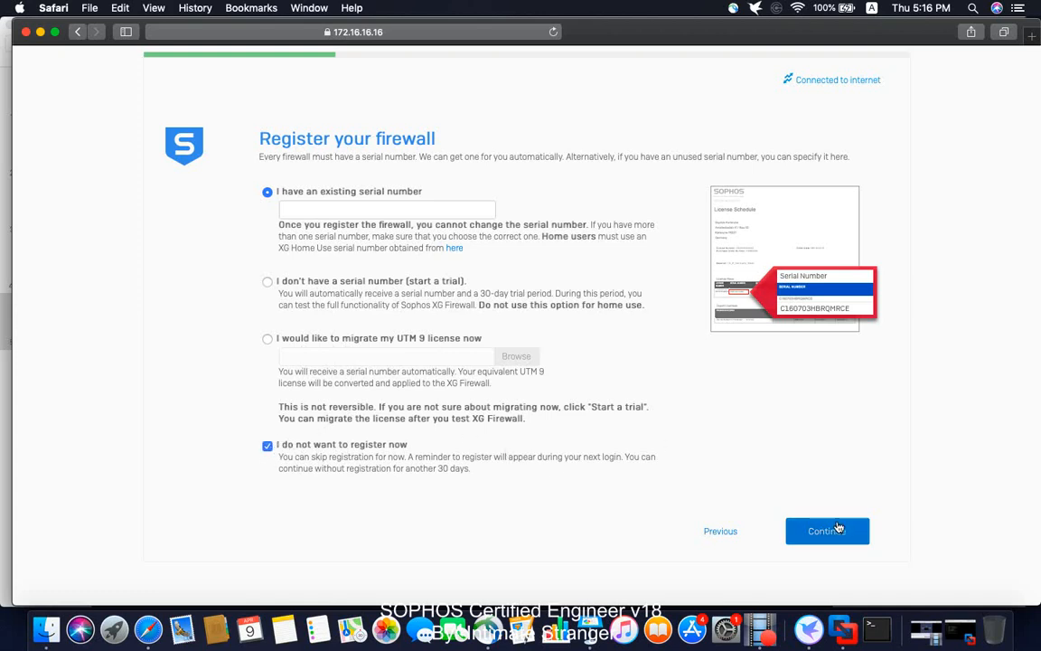
left_click(801, 522)
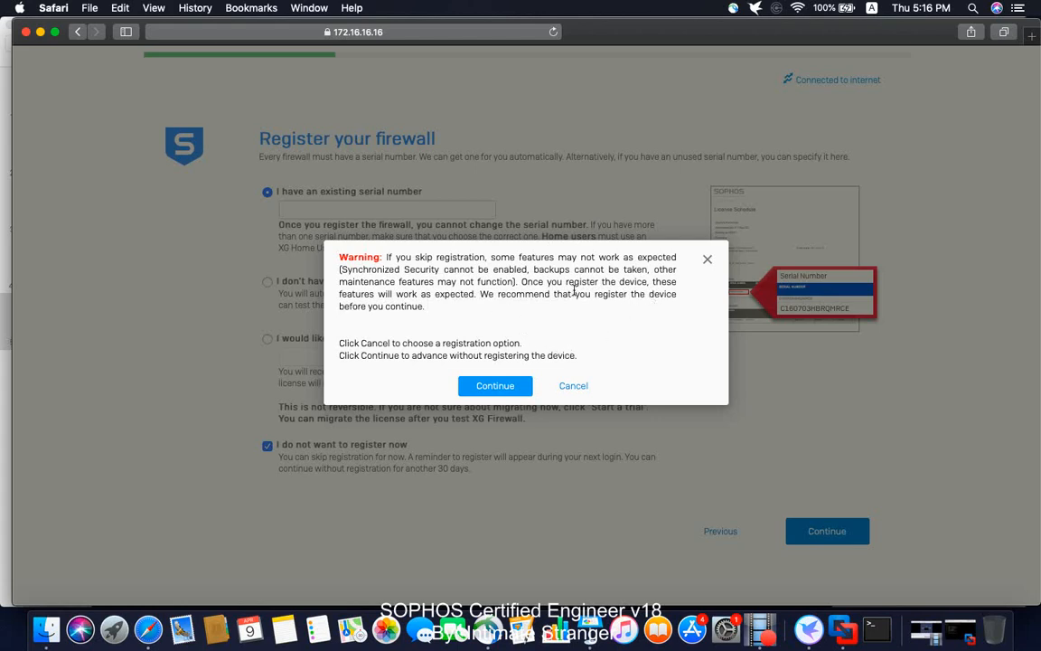
- Confirm the warning to continue without registering the firewall
left_click(495, 385)
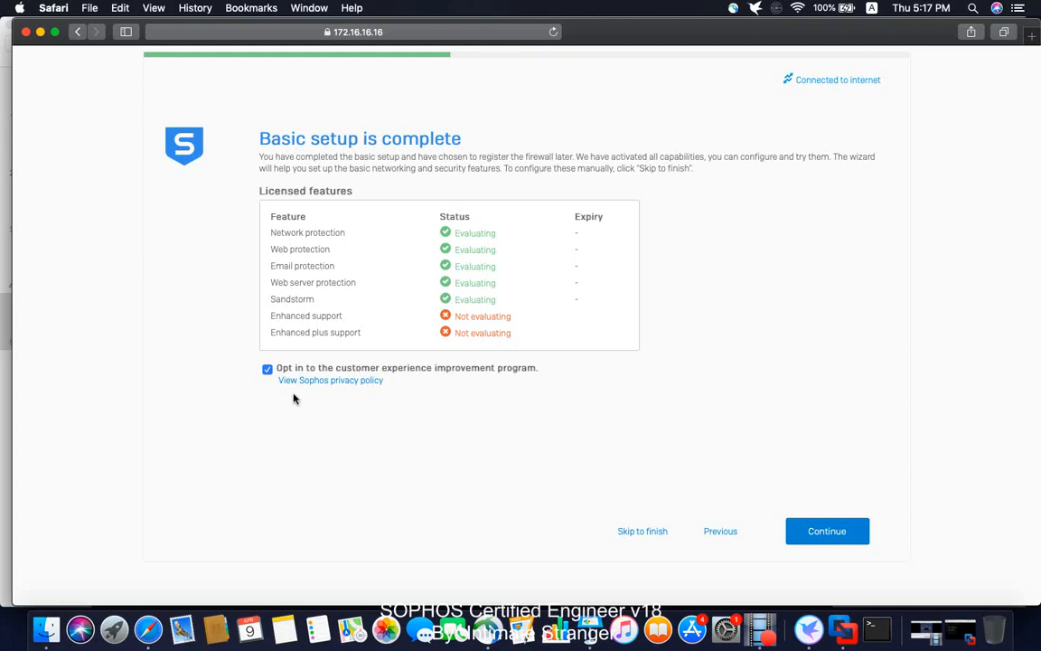
- Untick the customer experience improvement program opt-in and continue to LAN setup
left_click(268, 371)
left_click(823, 533)
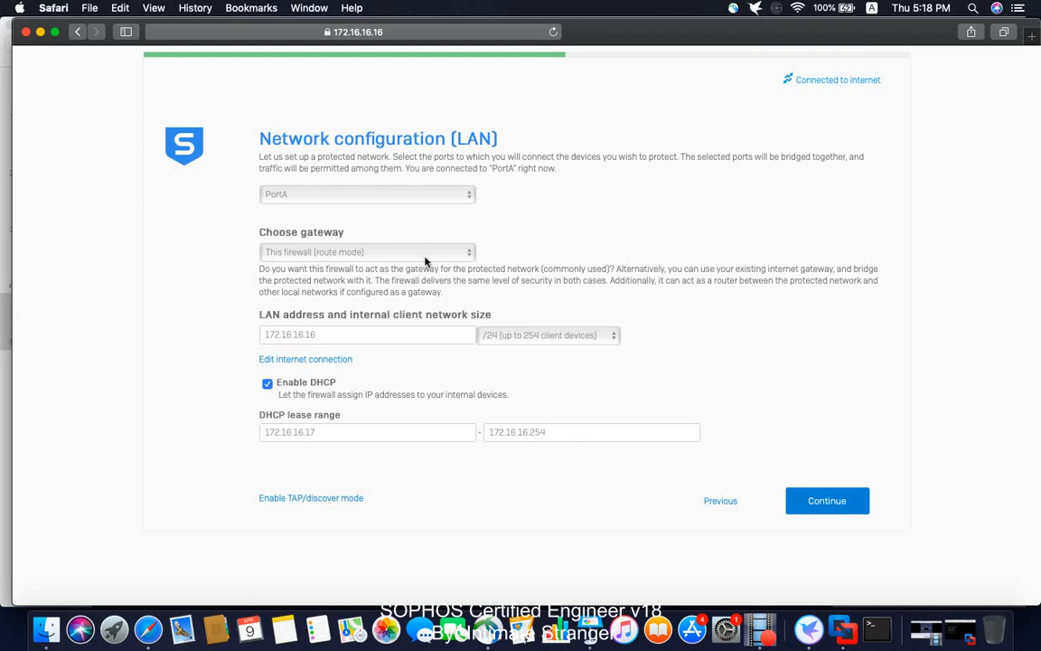
- Keep route mode as the gateway, disable LAN DHCP, and continue
left_click(363, 251)
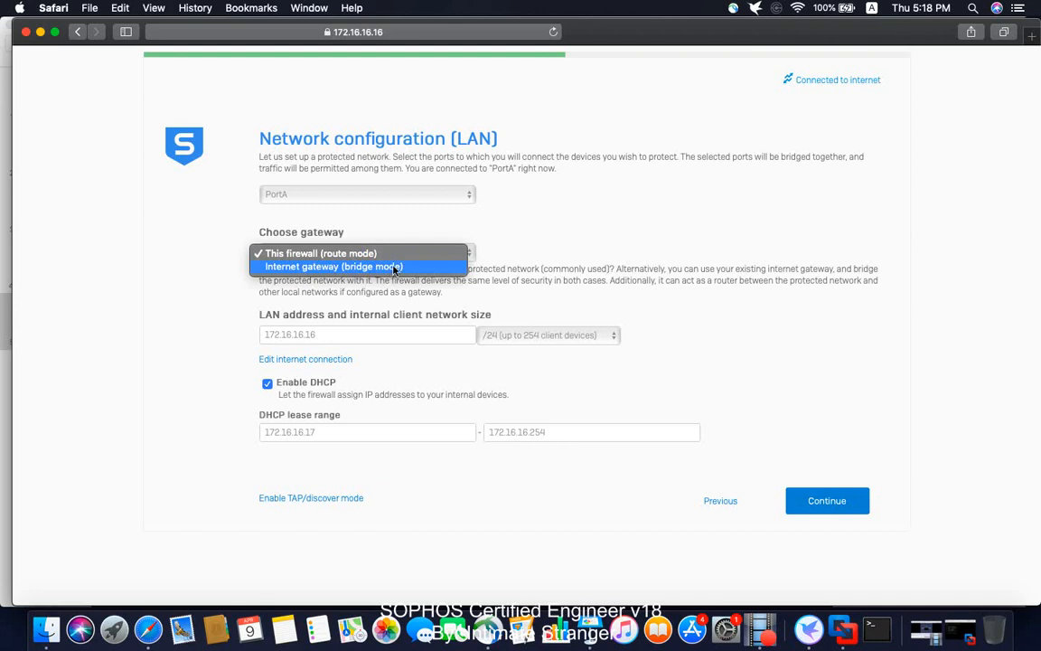
left_click(348, 254)
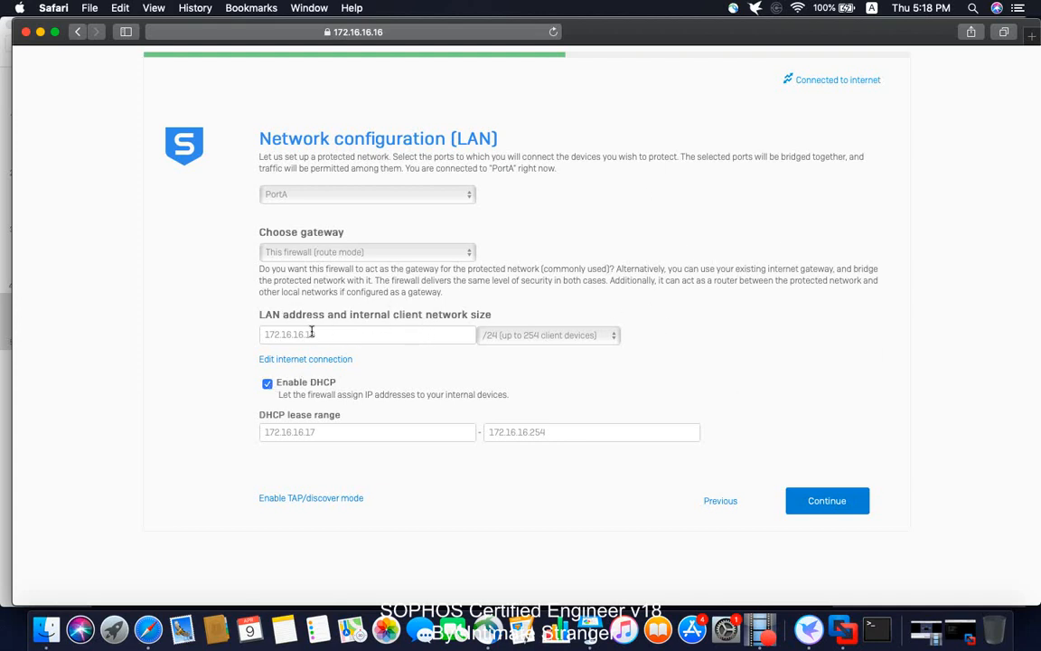
left_click(267, 383)
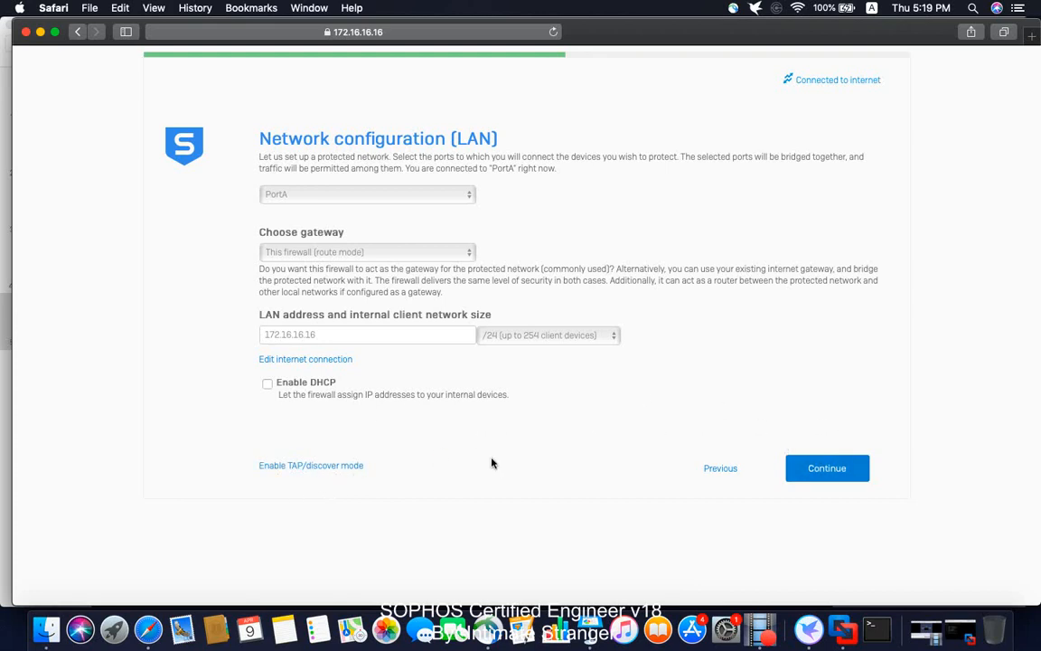
left_click(835, 470)
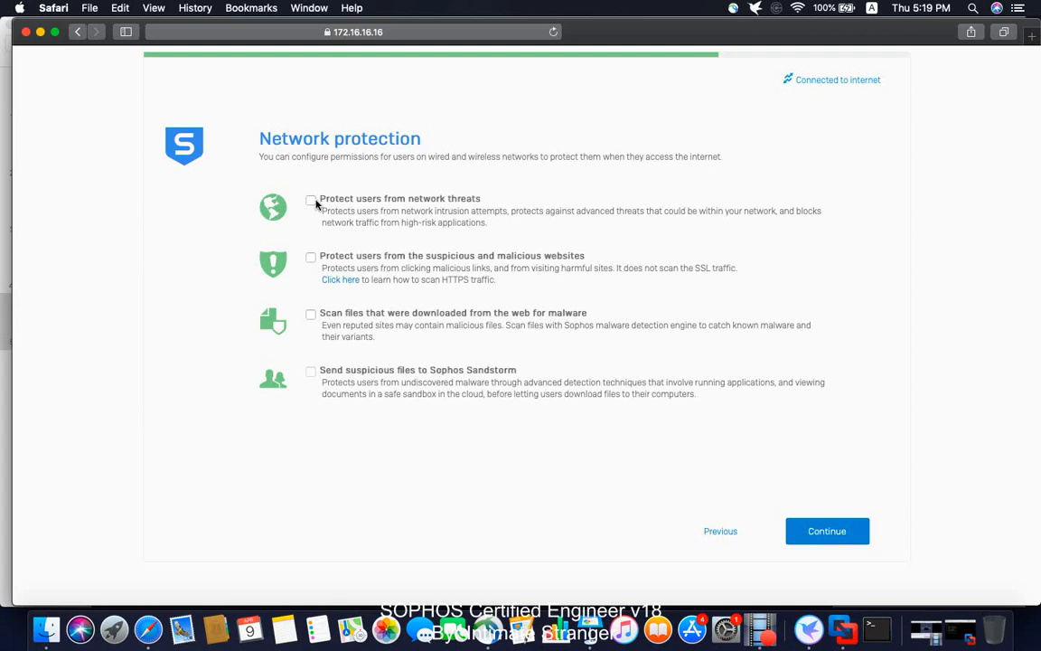
- Enable network-threat and malicious-website protection, leave Sandstorm off, and continue
left_click(311, 201)
left_click(311, 257)
left_click(831, 533)
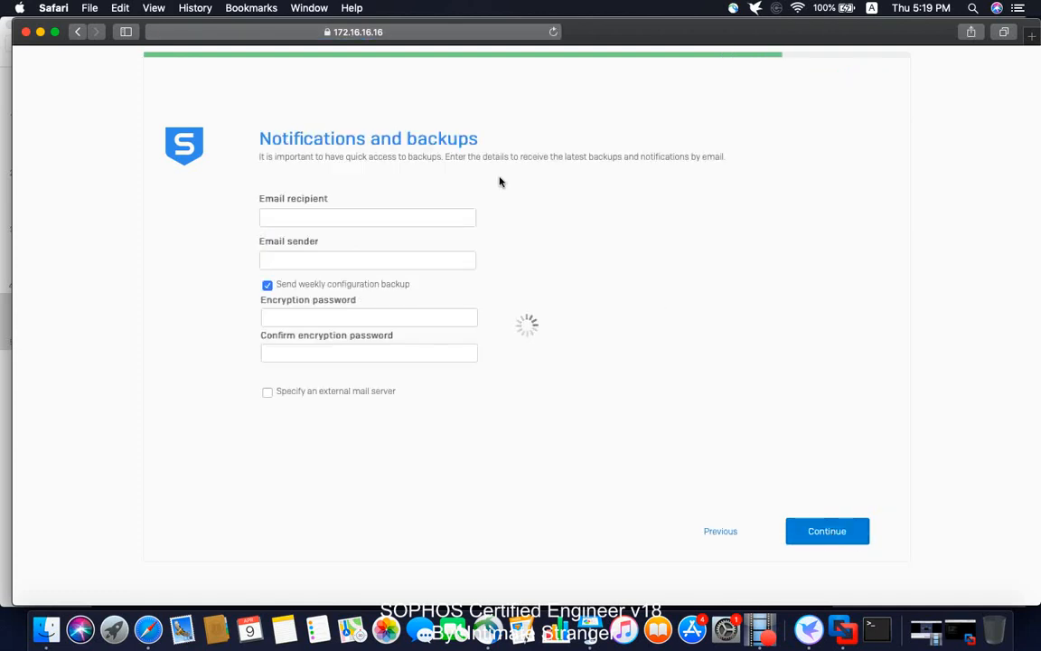
- Disable weekly configuration backups, fill in recipient and sender e-mail addresses, and continue
left_click(267, 286)
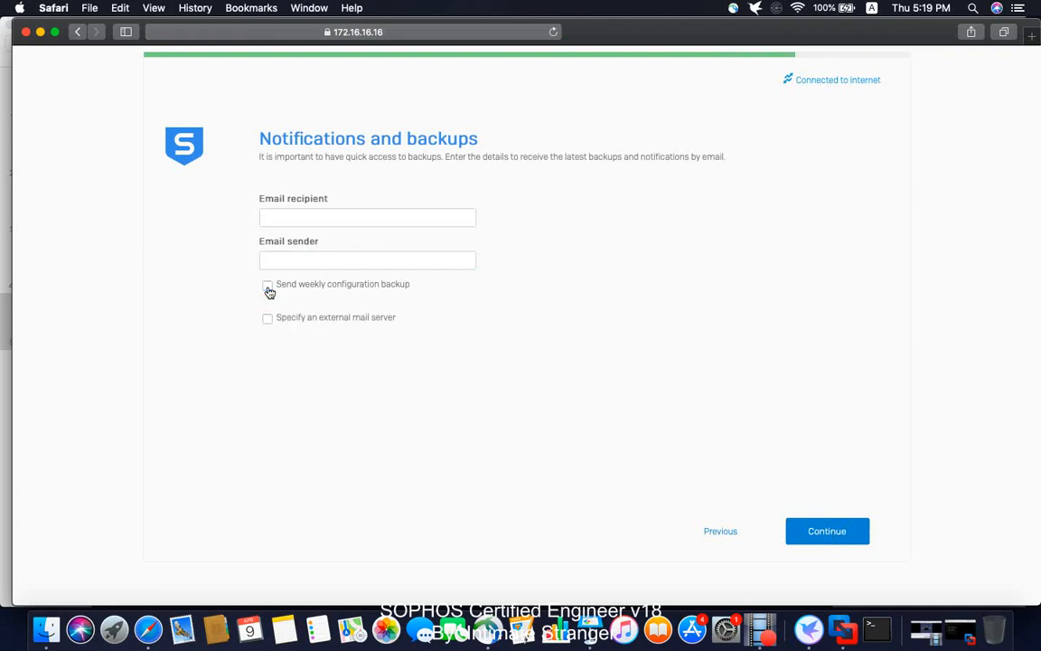
left_click(306, 219)
key("Tab")
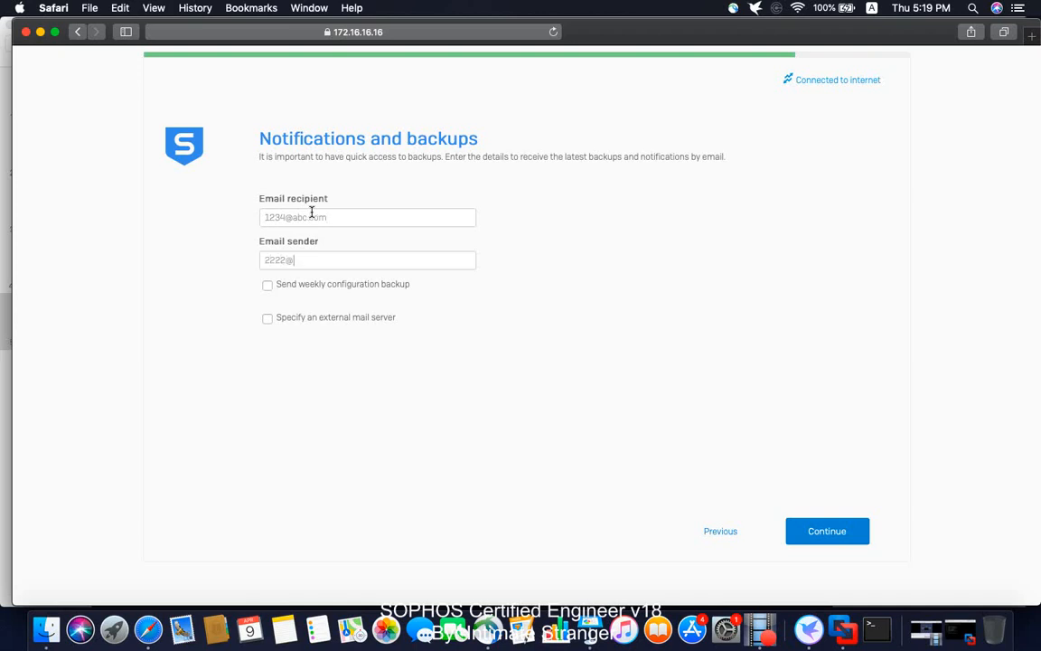
left_click(837, 531)
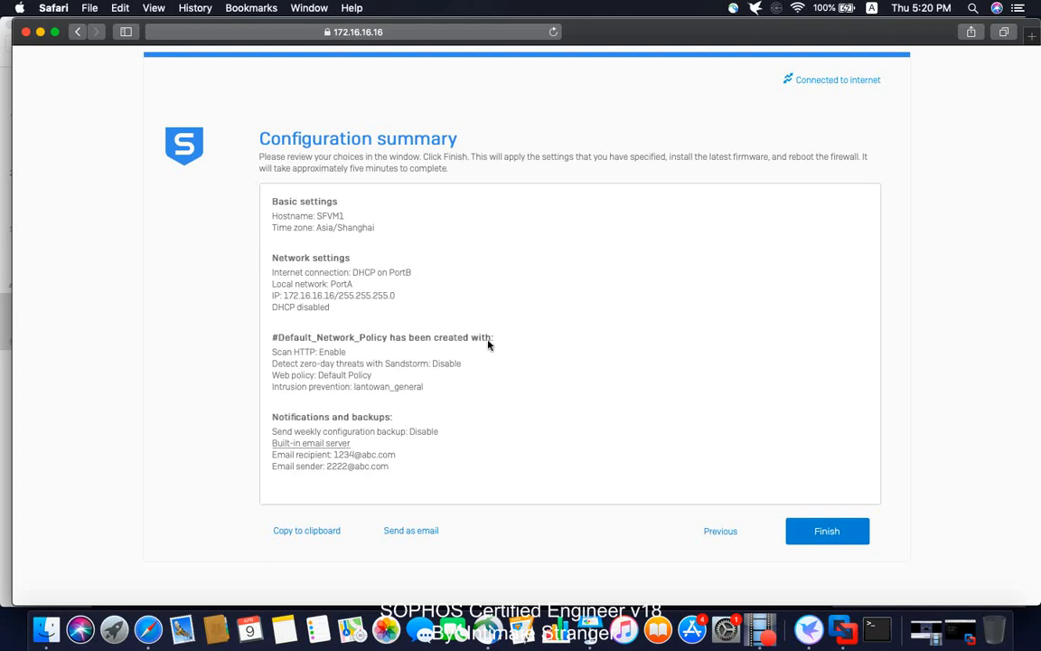
- Finish the wizard from the Configuration summary to apply settings and reboot
left_click(832, 534)
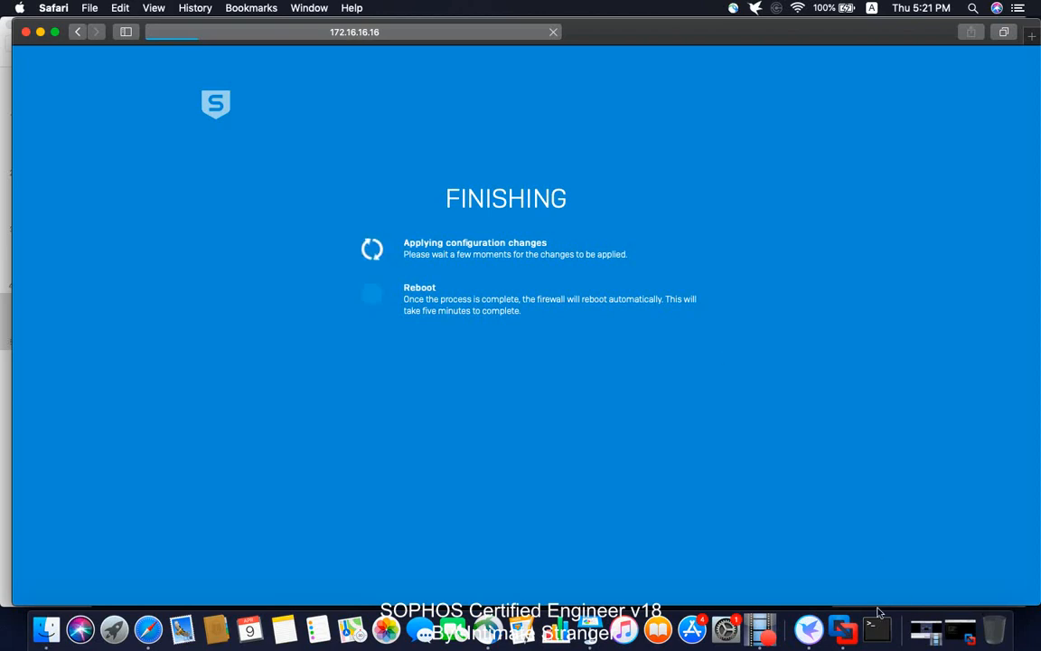
- Bring up and wake the SFVM1 console, placing it beside the browser window
left_click(842, 629)
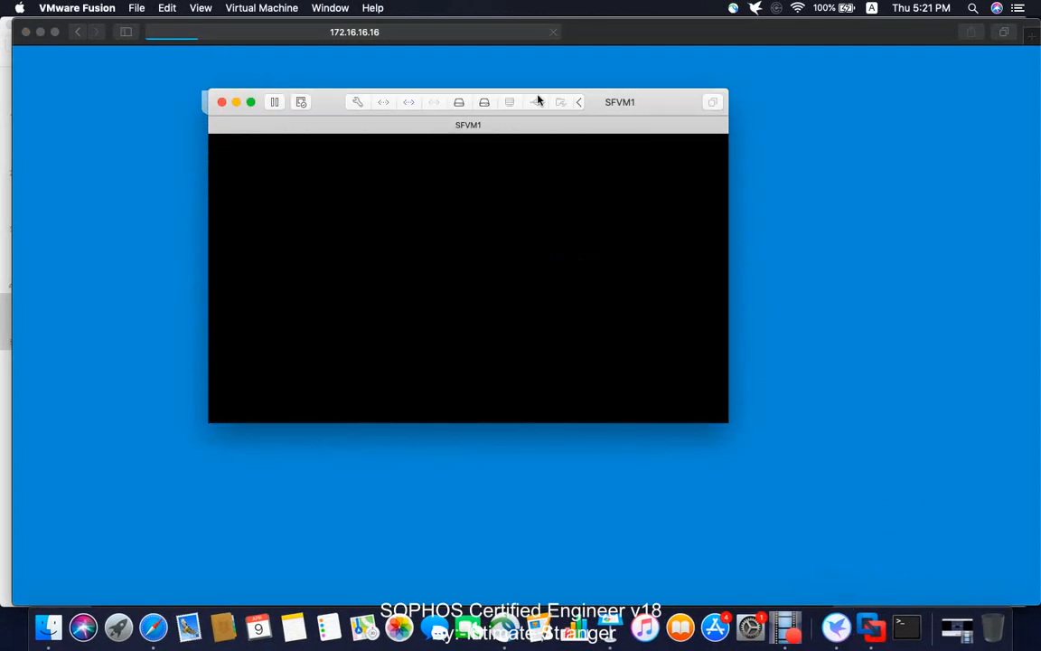
left_click(444, 224)
key("Return")
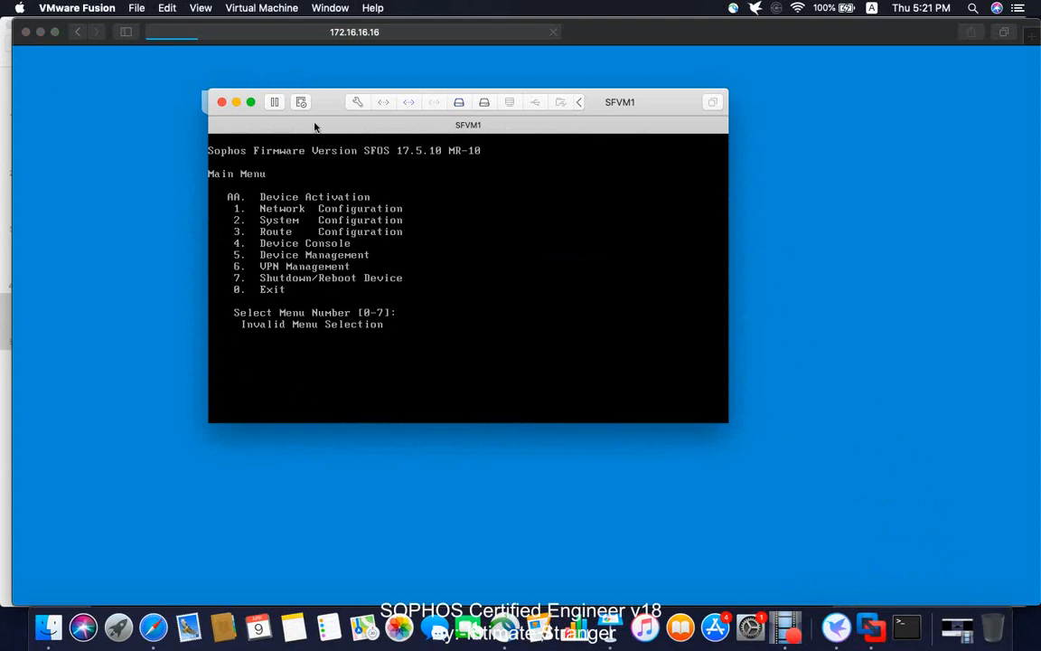
left_click_drag(325, 111, 703, 91)
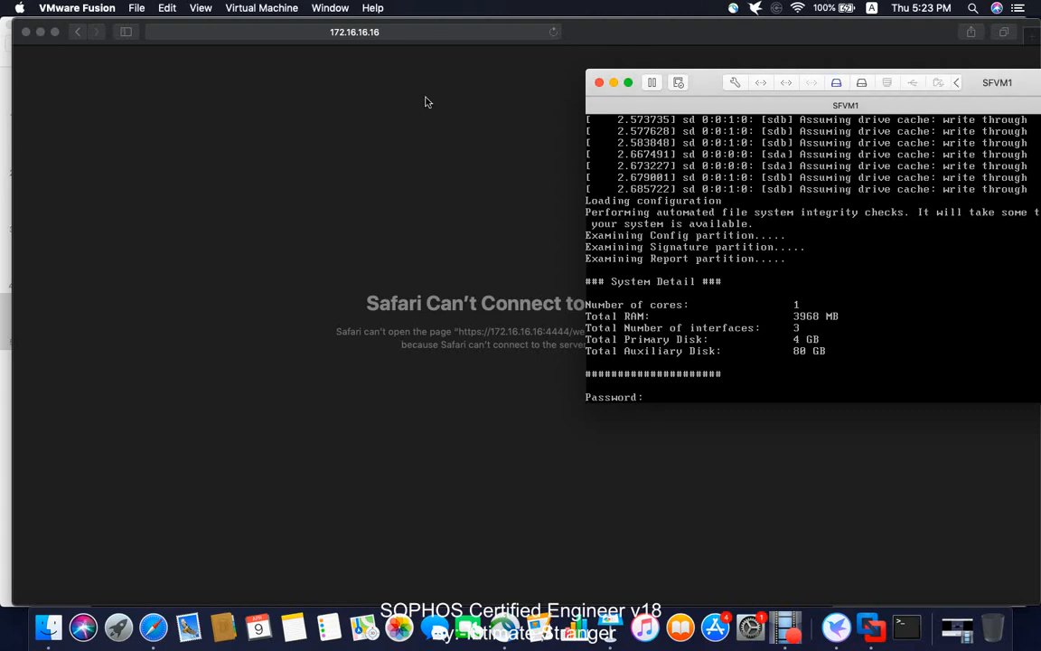
left_click(423, 37)
key("Return")
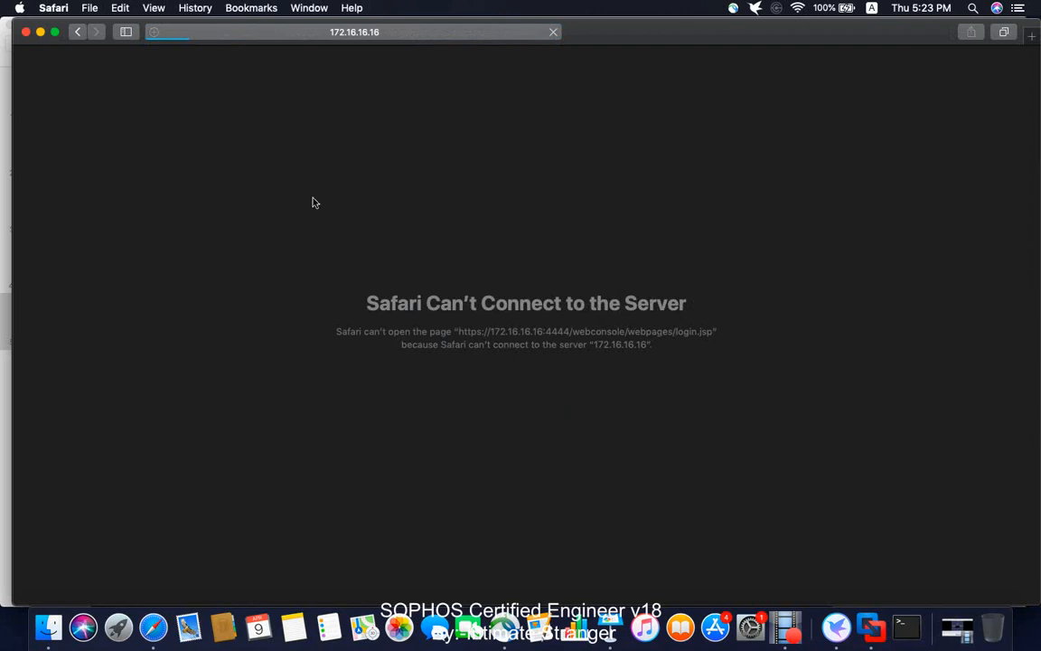
left_click(871, 628)
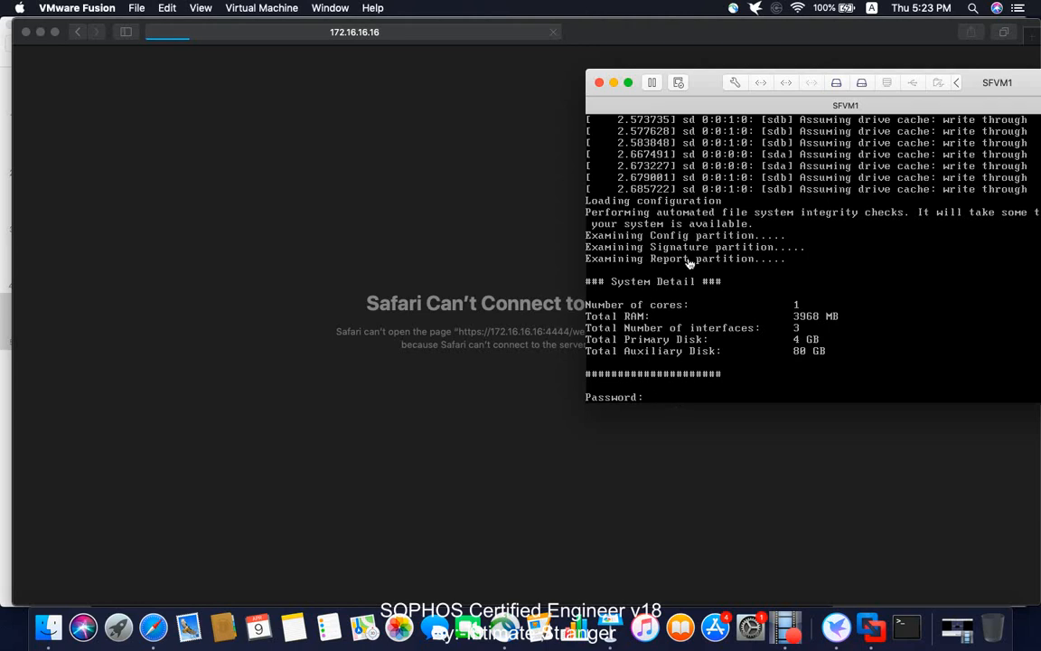
- At the SFVM1 console, skip the password and choose menu option 1, Network Configuration
left_click(667, 405)
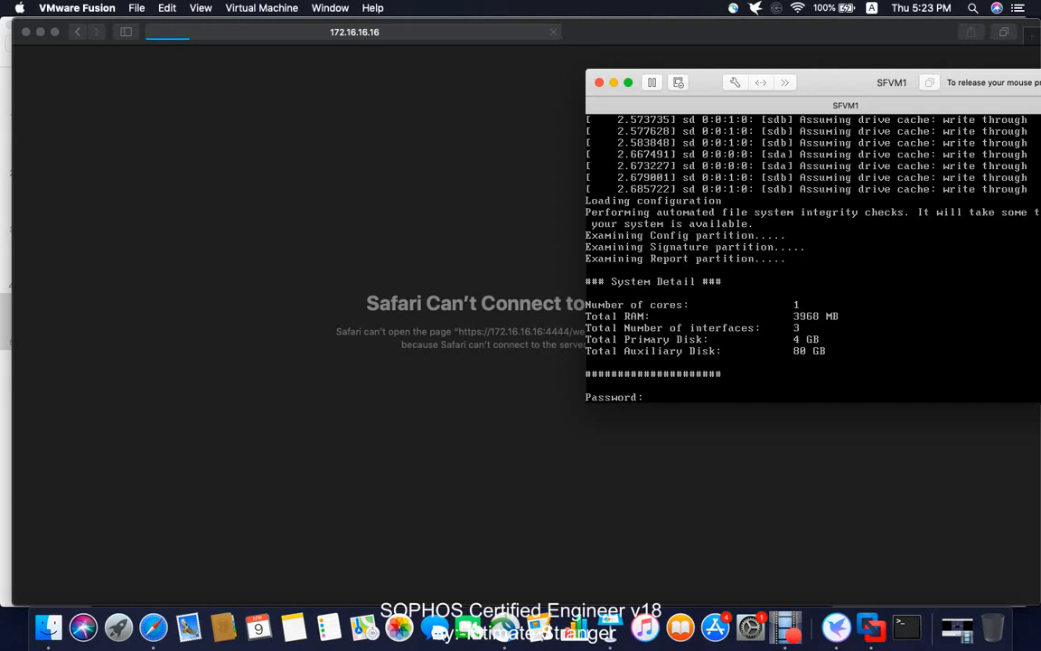
key("Return")
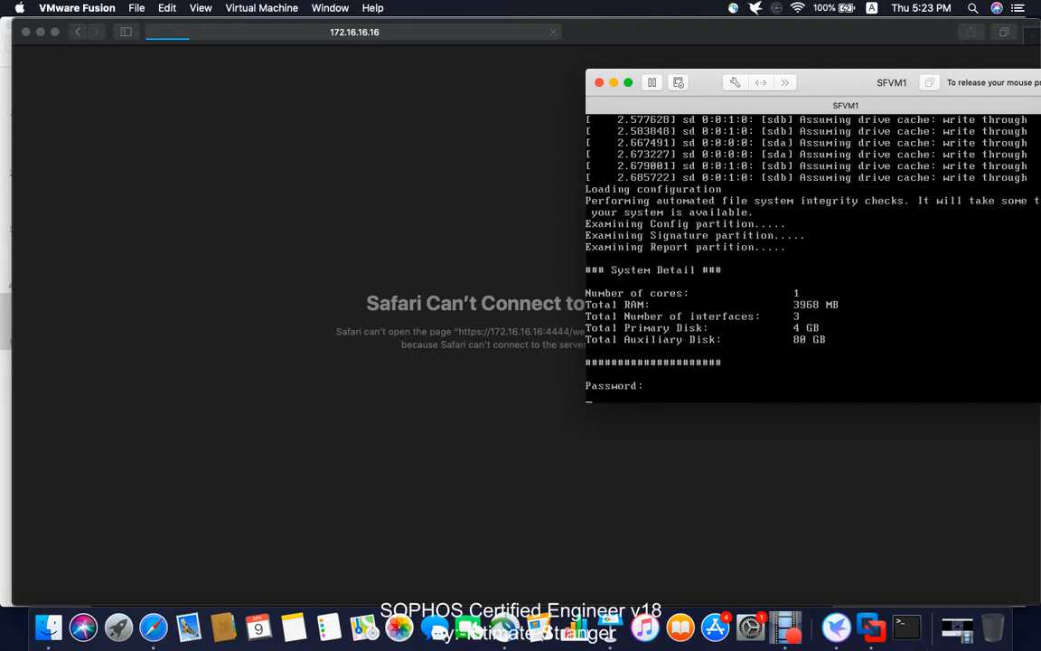
type("1")
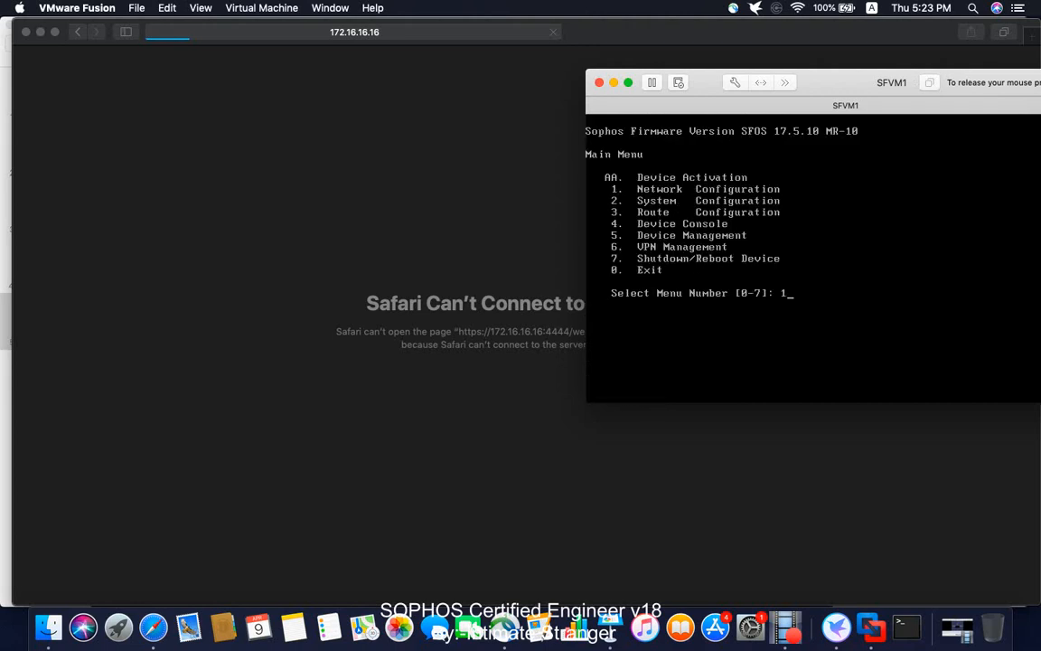
key("Return")
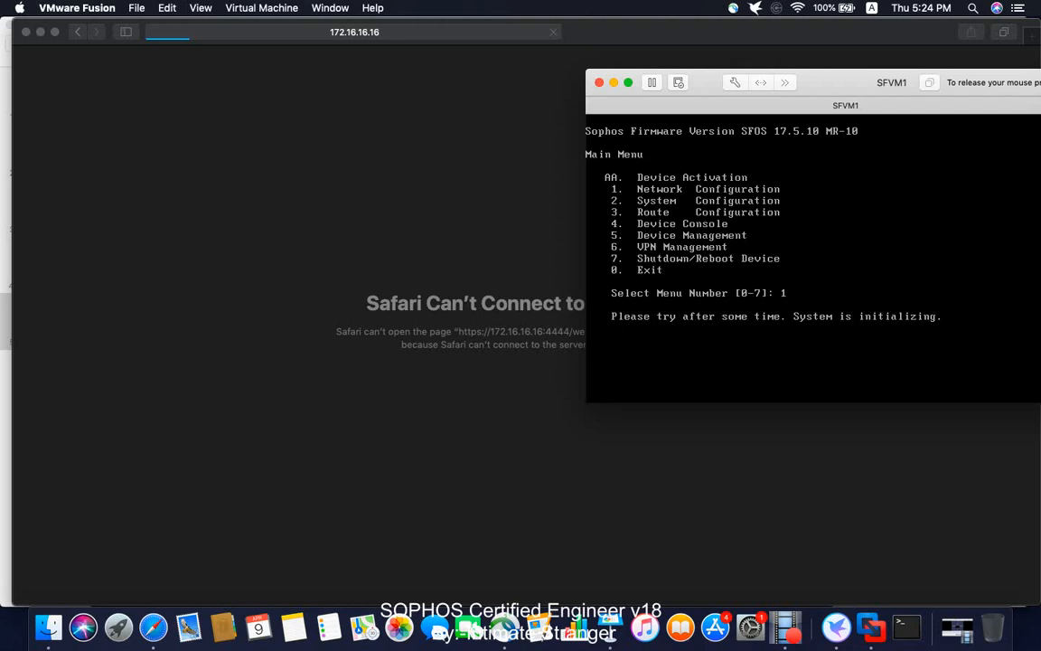
key("ctrl+super")
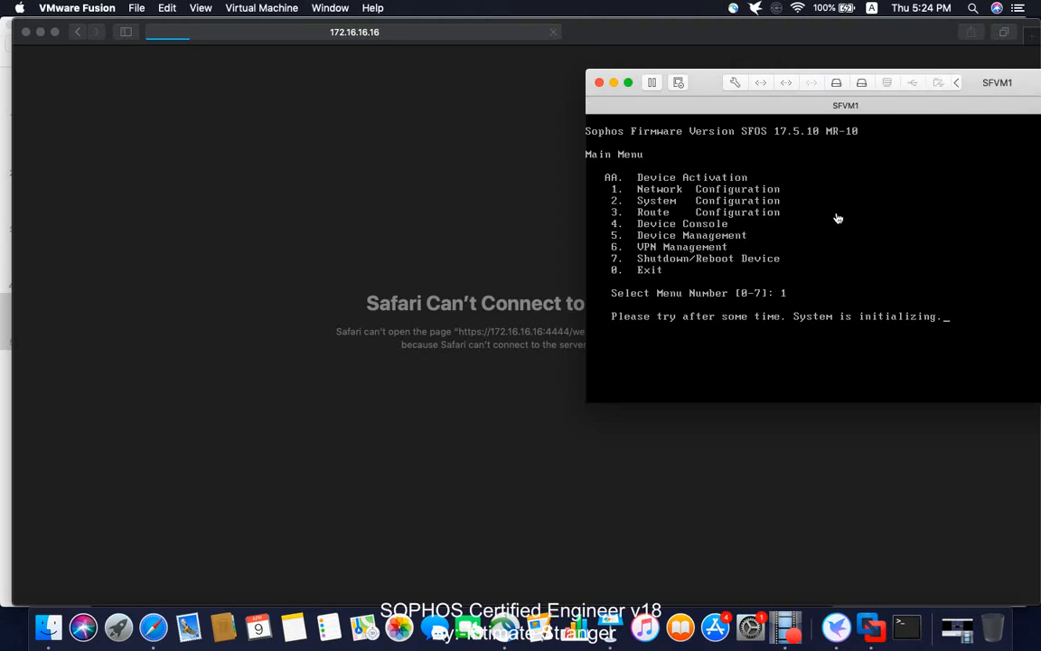
- Back in Safari, retry loading the firewall webadmin login page several times
left_click(278, 151)
left_click(421, 32)
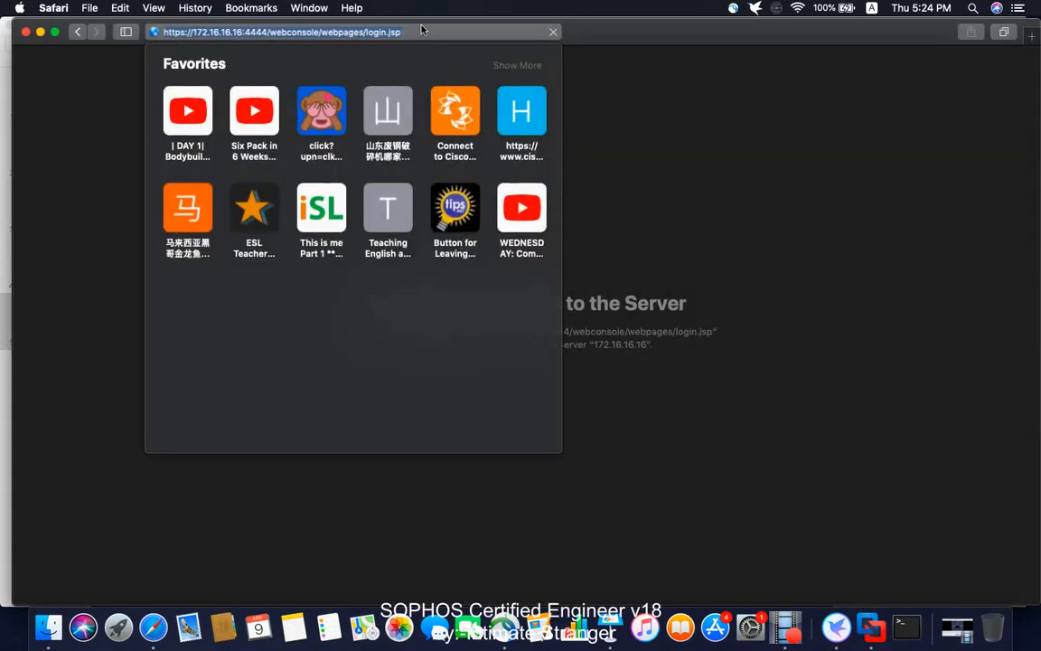
key("Return")
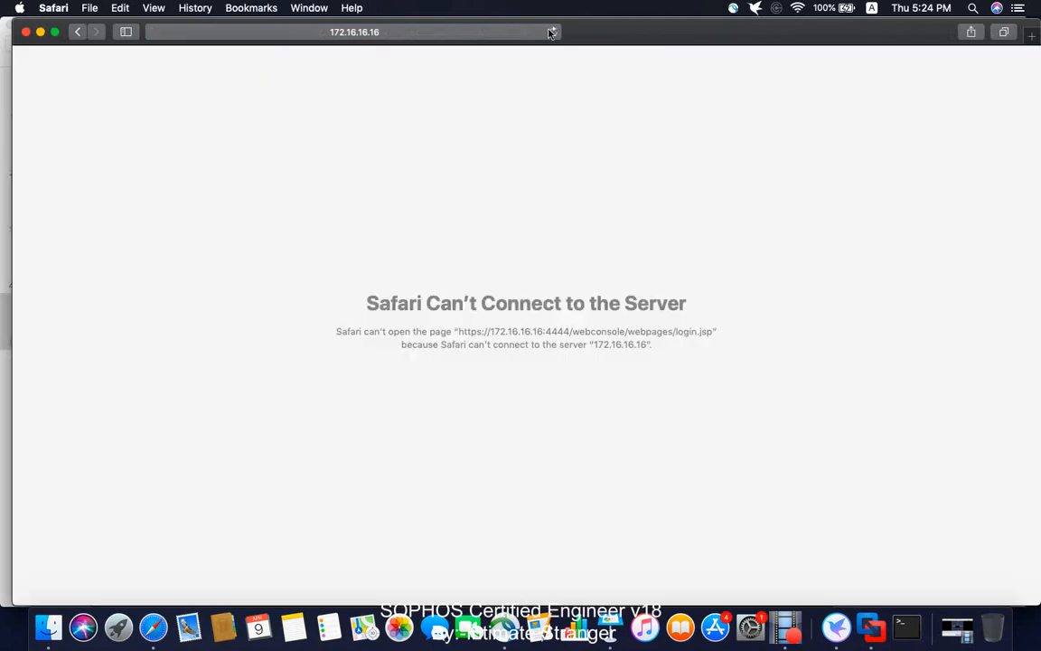
left_click(551, 33)
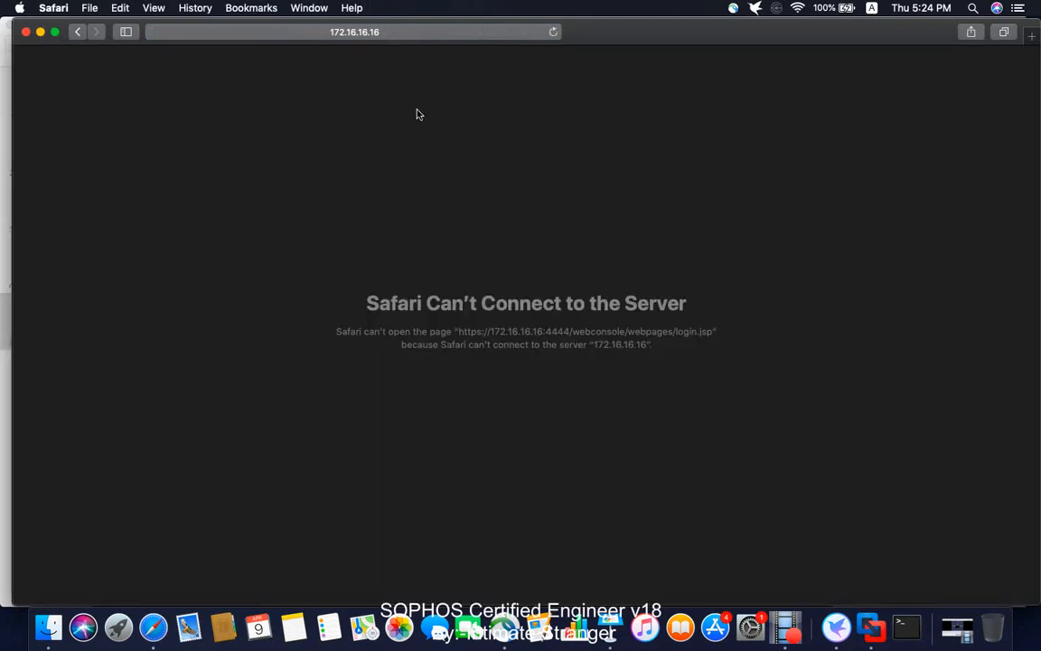
left_click(553, 32)
left_click(556, 34)
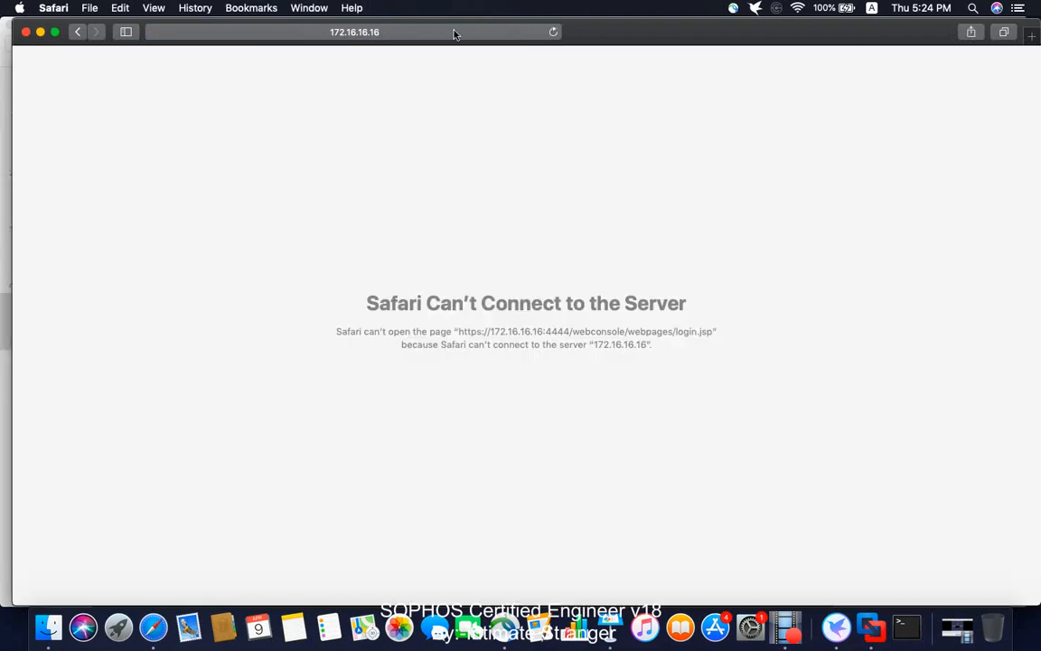
- Trim the login address back to the firewall's port 4444 and retry loading it
left_click(443, 30)
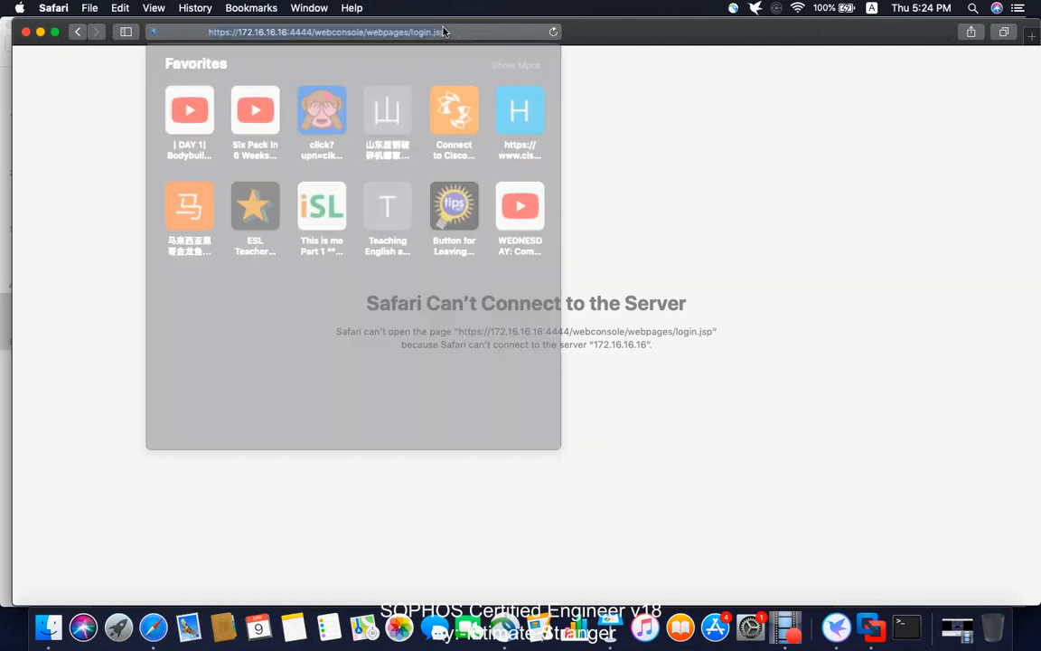
left_click(427, 31)
key("BackSpace")
key("BackSpace")
key("BackSpace")
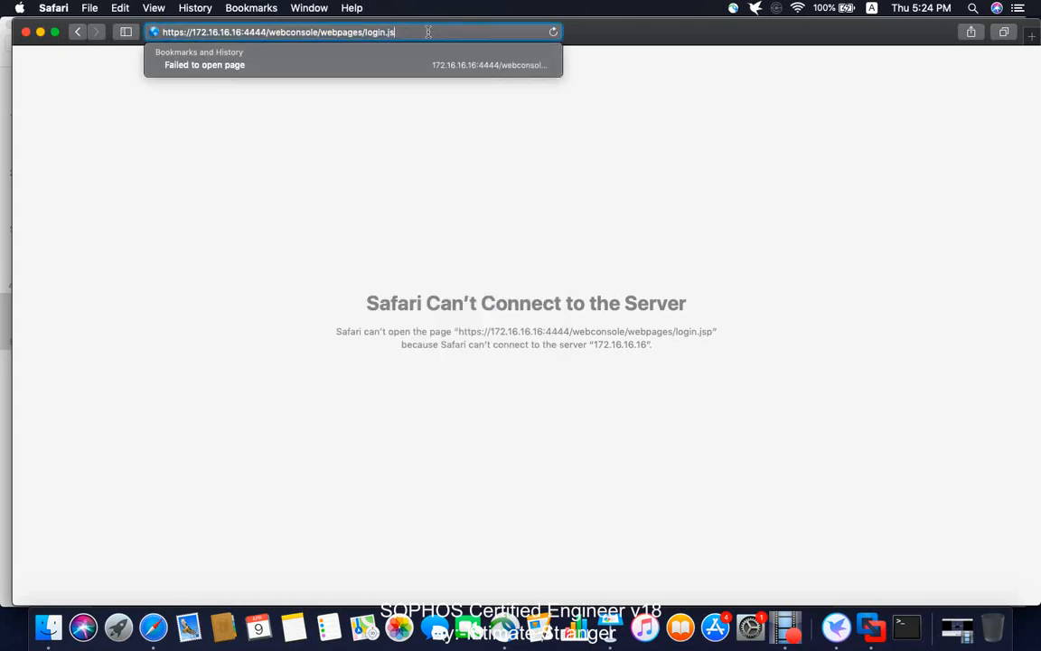
key("BackSpace")
key("BackSpace")
key("BackSpace")
key("BackSpace")
key("BackSpace")
key("BackSpace")
key("BackSpace")
key("BackSpace")
key("BackSpace")
key("BackSpace")
key("BackSpace")
key("BackSpace")
key("BackSpace")
key("BackSpace")
key("BackSpace")
key("BackSpace")
key("BackSpace")
key("BackSpace")
key("BackSpace")
key("BackSpace")
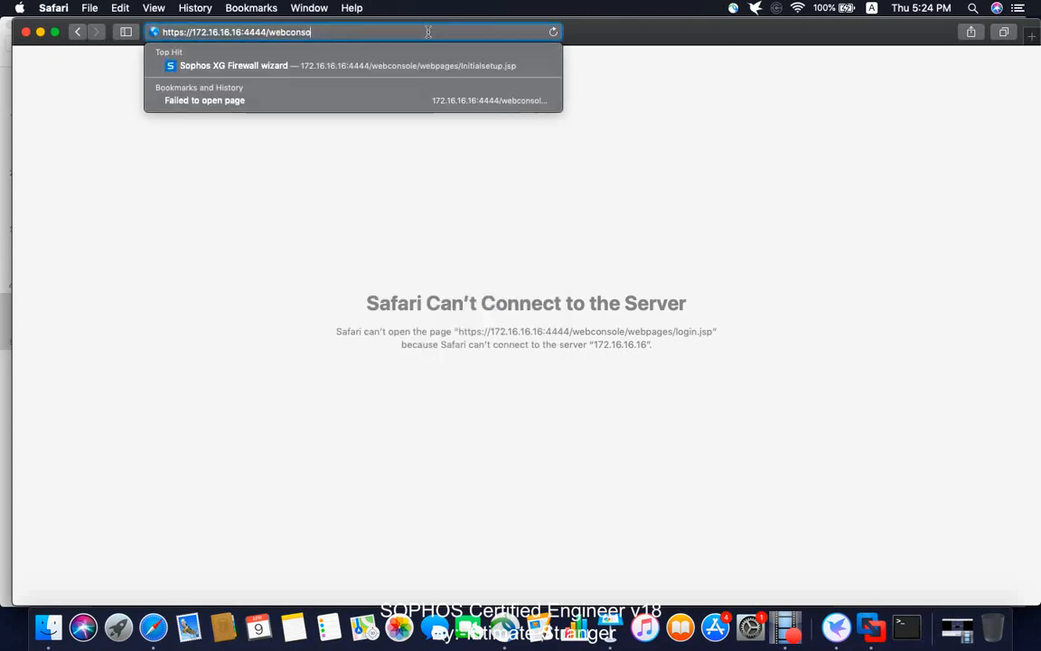
key("BackSpace")
key("BackSpace")
key("BackSpace")
key("BackSpace")
key("BackSpace")
type("4")
key("Return")
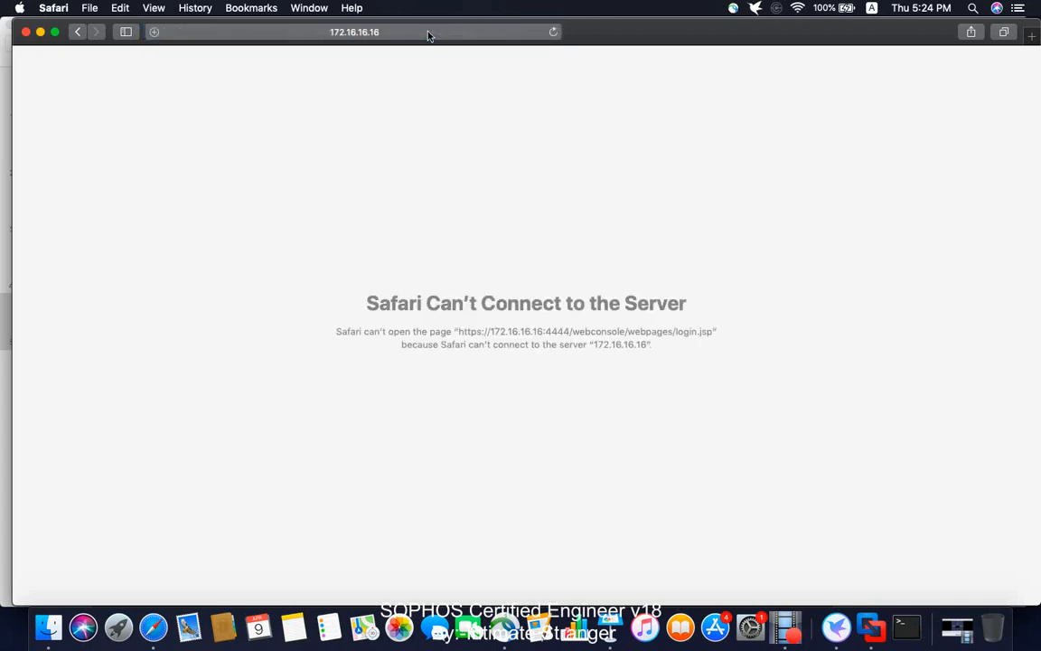
- Close the Terminal window and bring the SFVM1 firewall console forward
left_click(903, 622)
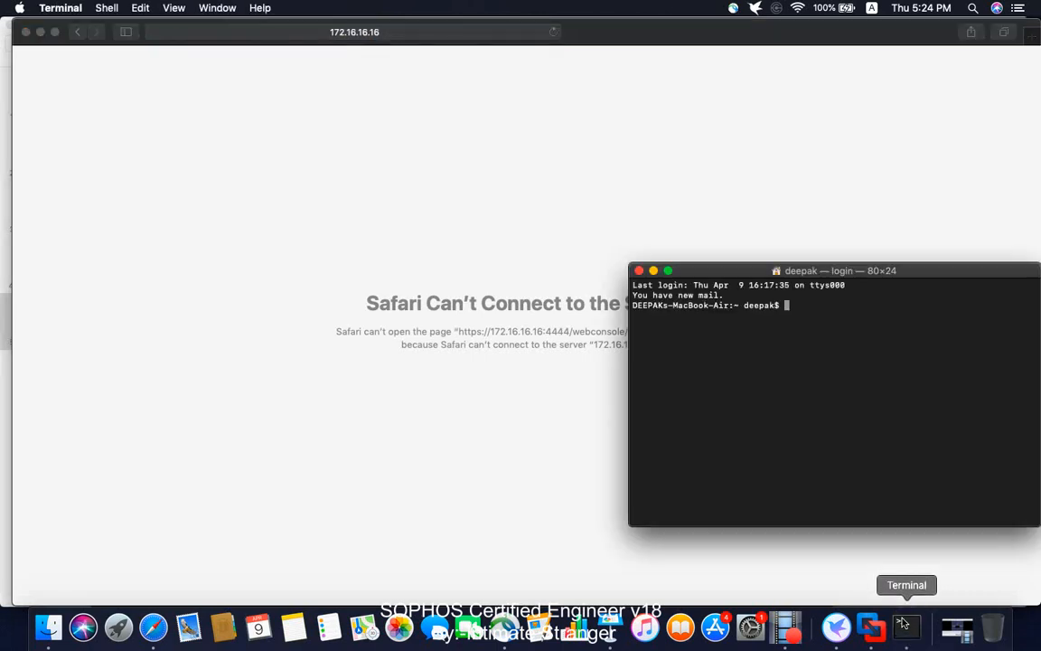
left_click(638, 271)
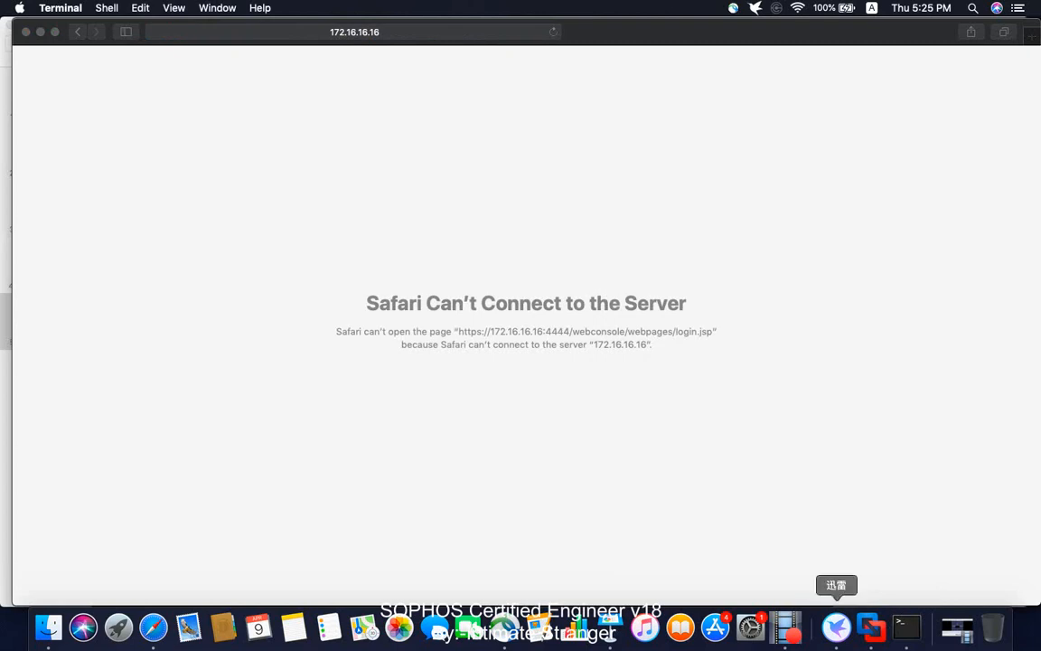
left_click(871, 626)
- Choose option 1 on the SFVM1 console to open the Network configuration Menu
left_click(962, 365)
type("1")
key("Return")
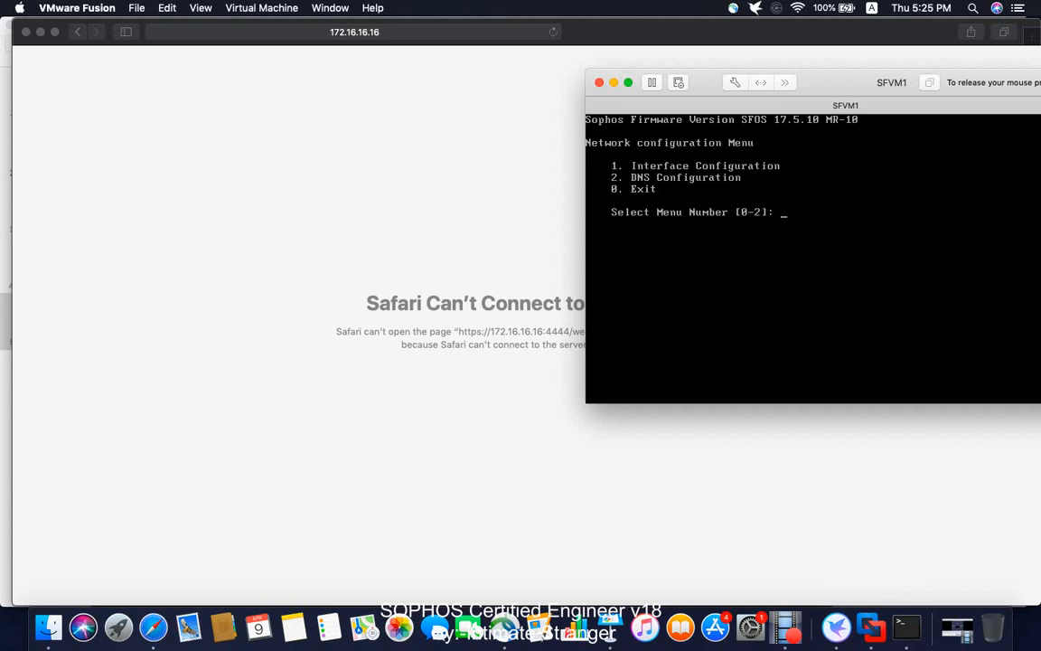
- Release the VM with Ctrl+Cmd and reload the failed firewall page in Safari
key("ctrl+super")
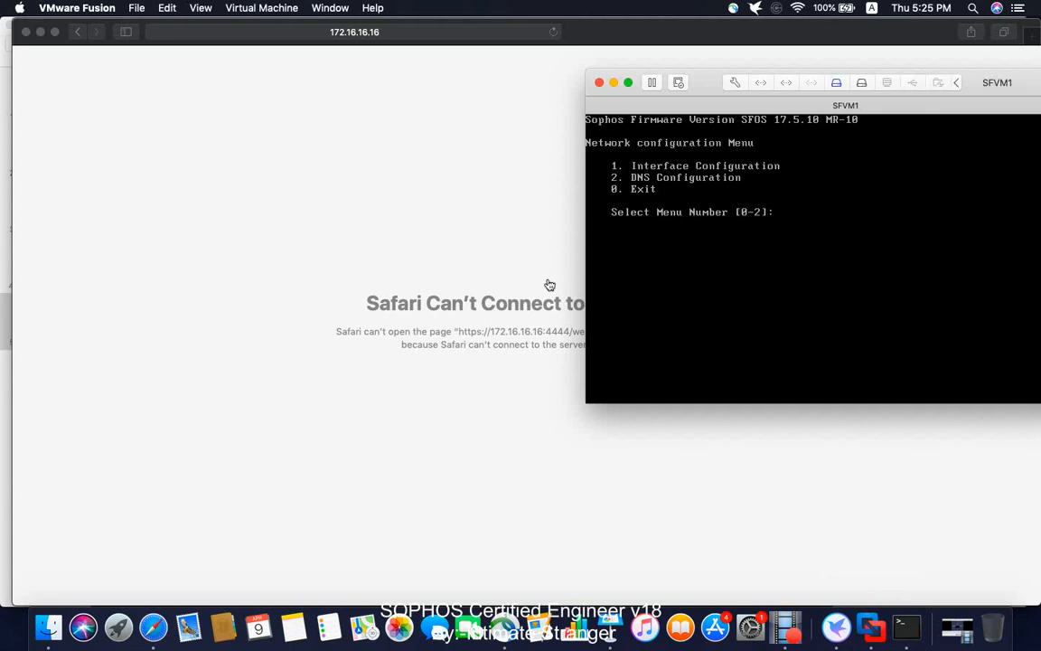
left_click(506, 251)
left_click(552, 33)
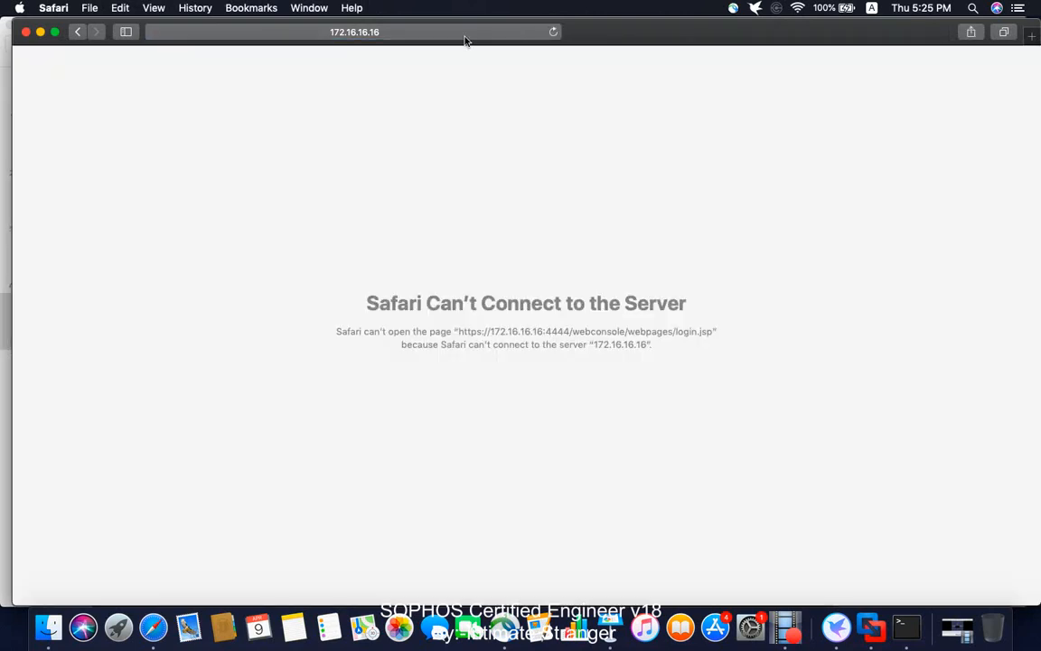
left_click(449, 34)
left_click(437, 31)
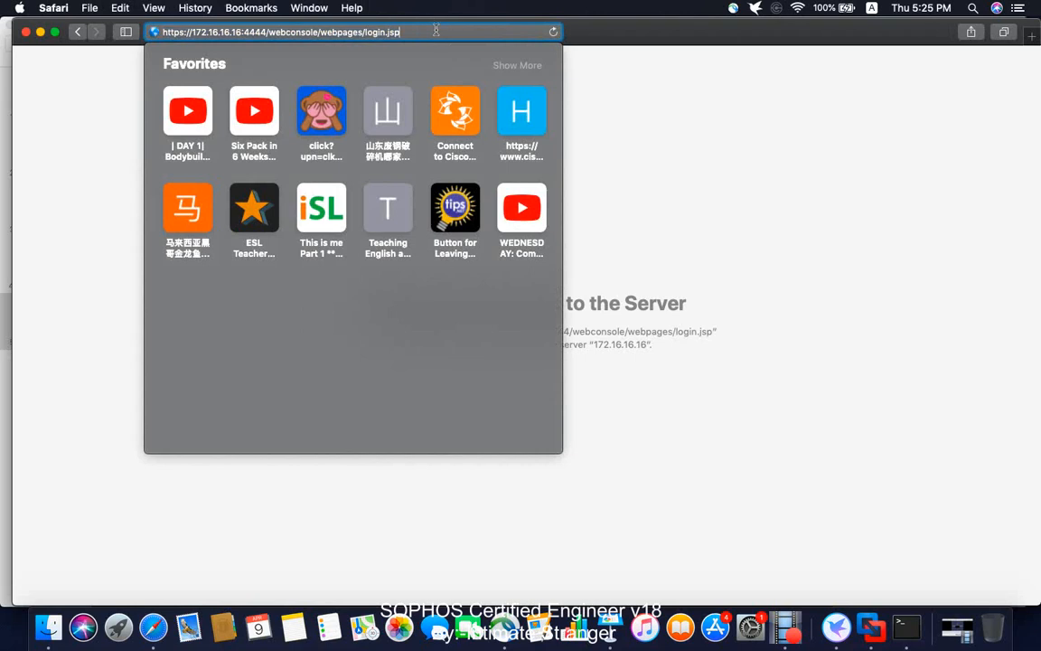
key("BackSpace")
key("BackSpace")
key("BackSpace")
key("BackSpace")
key("BackSpace")
key("BackSpace")
key("BackSpace")
key("BackSpace")
key("BackSpace")
key("BackSpace")
key("BackSpace")
key("BackSpace")
key("BackSpace")
key("BackSpace")
key("BackSpace")
key("BackSpace")
key("BackSpace")
key("BackSpace")
key("BackSpace")
key("BackSpace")
key("BackSpace")
key("BackSpace")
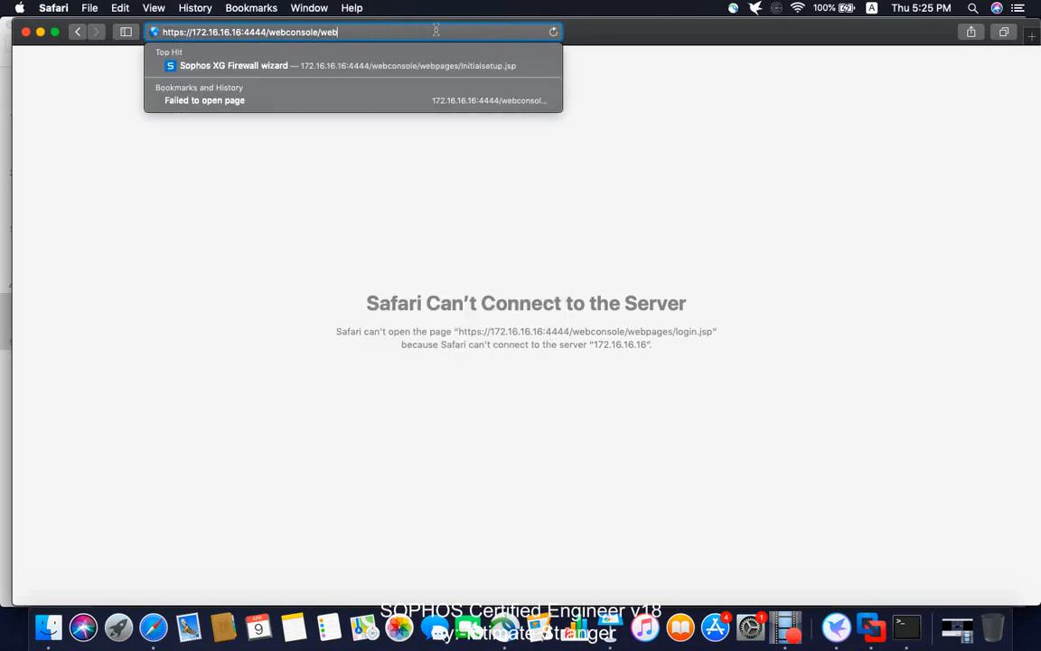
key("BackSpace")
key("BackSpace")
key("BackSpace")
key("BackSpace")
key("BackSpace")
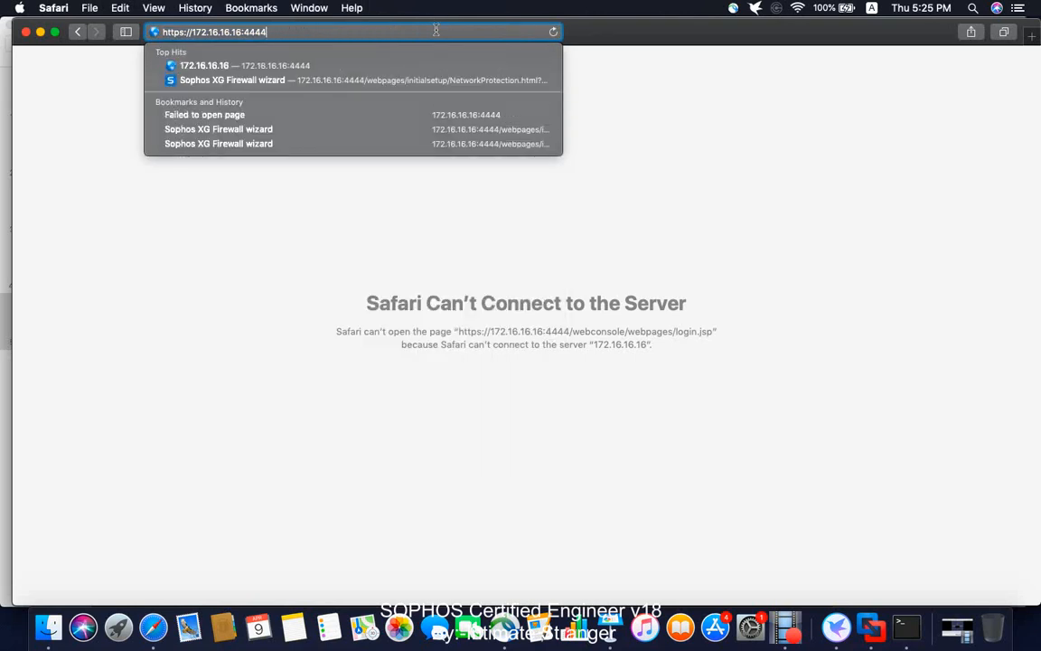
key("Return")
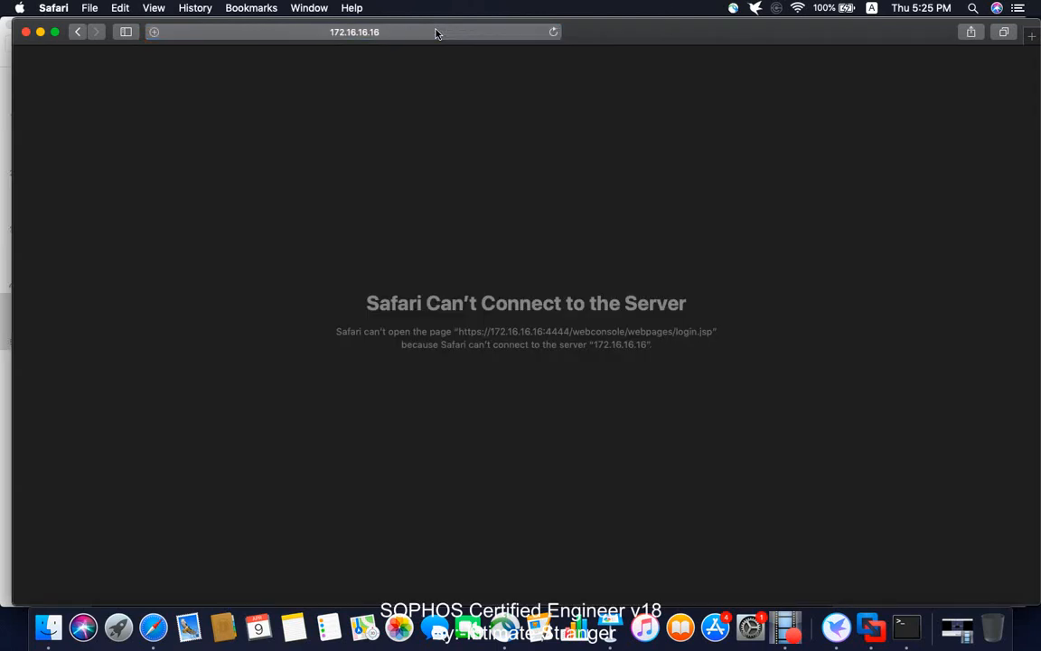
left_click(409, 35)
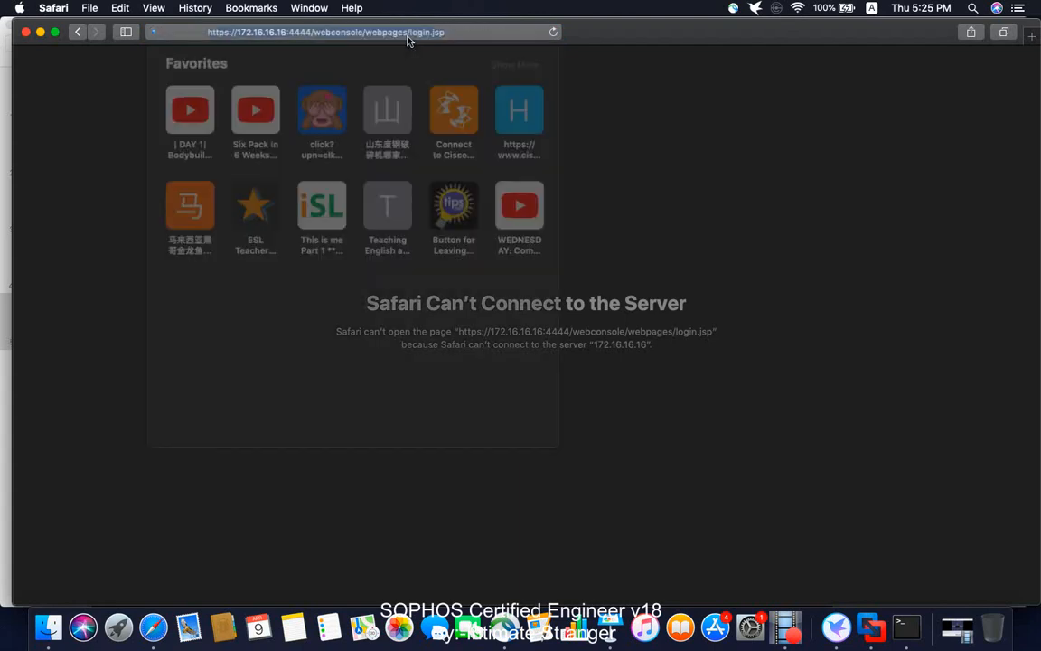
key("Return")
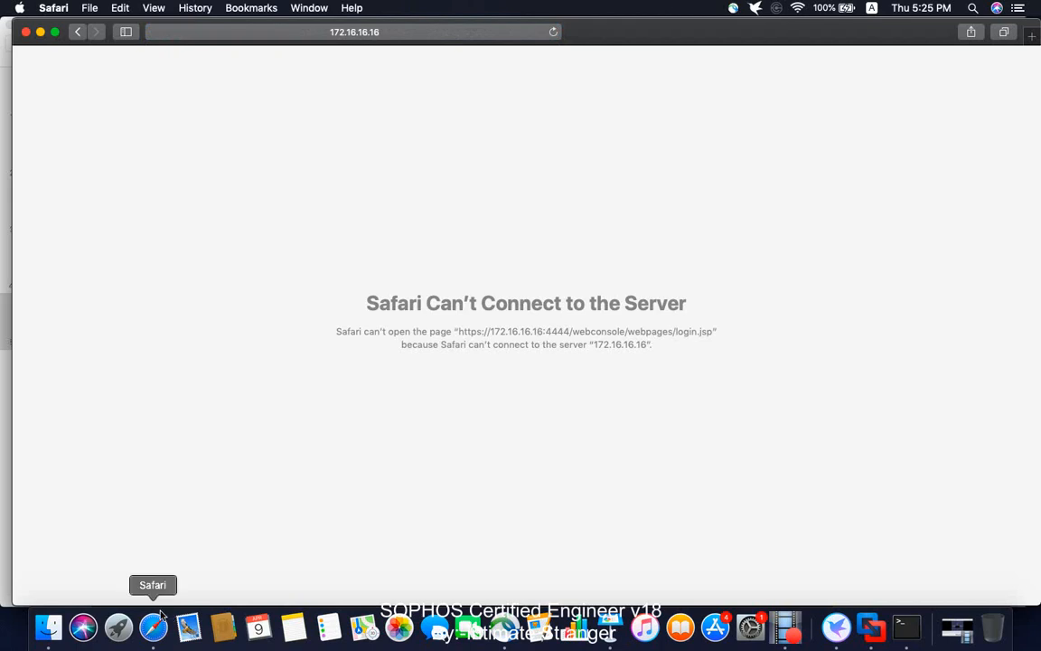
- Start Google Chrome from Finder's Applications folder, then close the Finder window
left_click(49, 627)
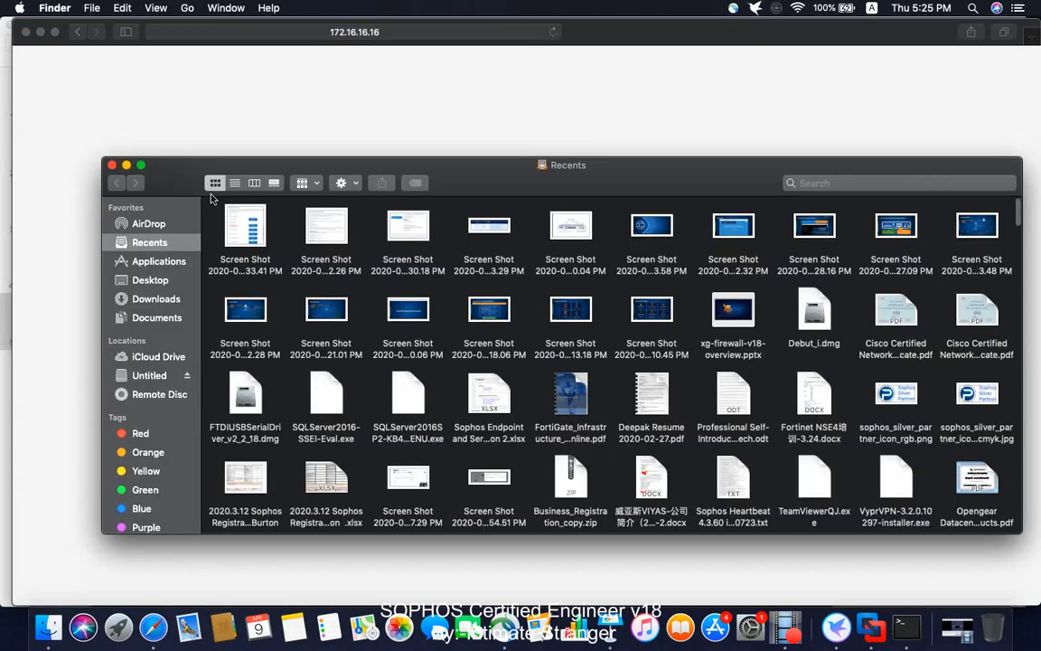
left_click(161, 261)
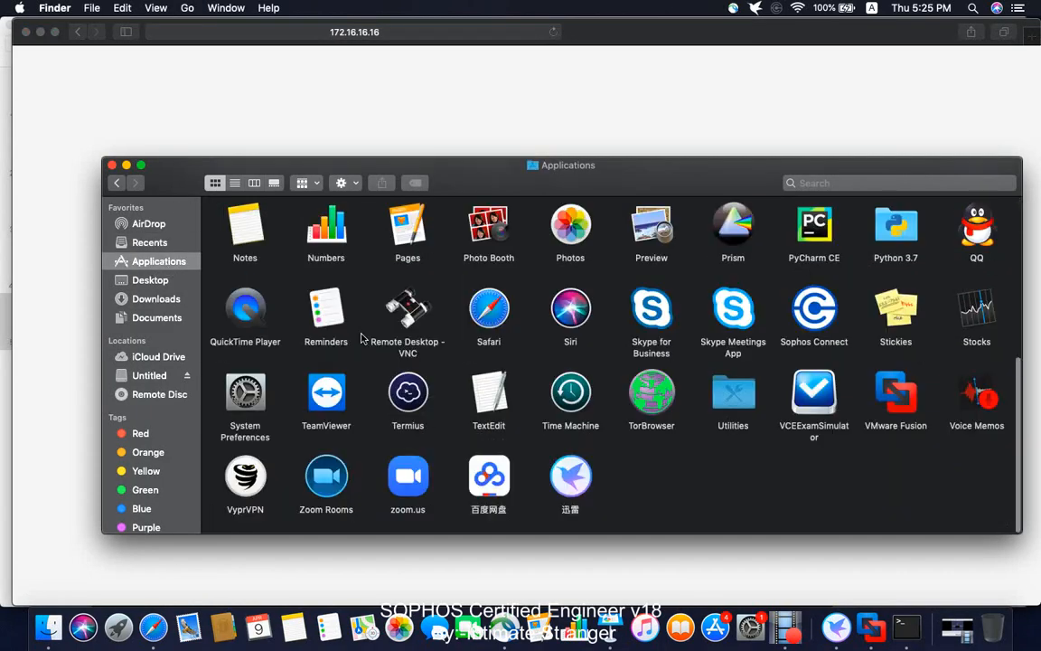
scroll(542, 318, "up", 5)
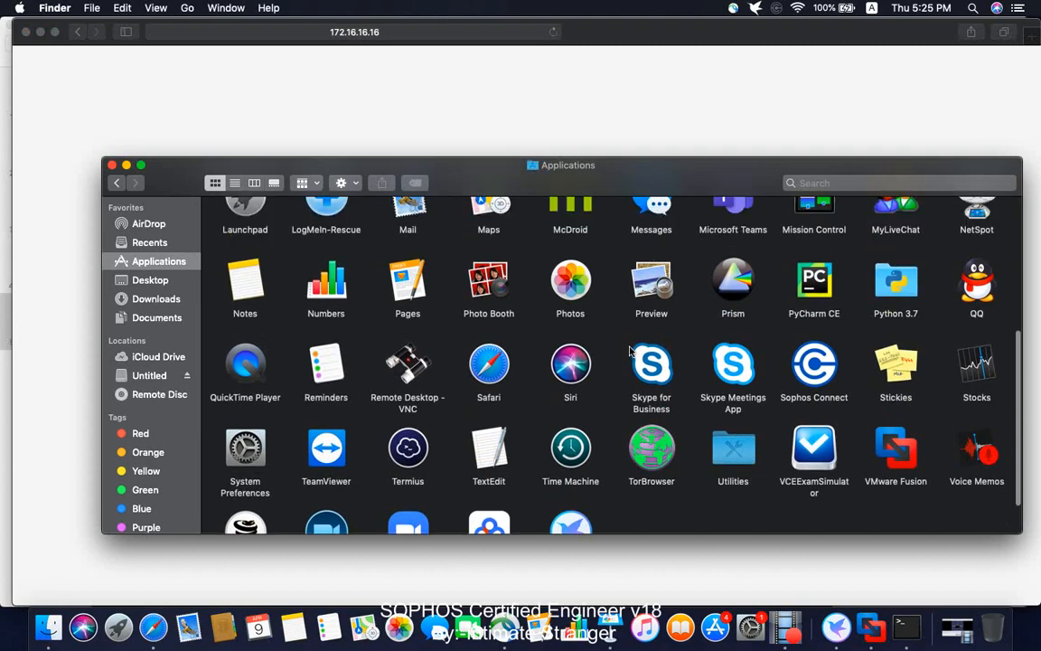
double_click(407, 300)
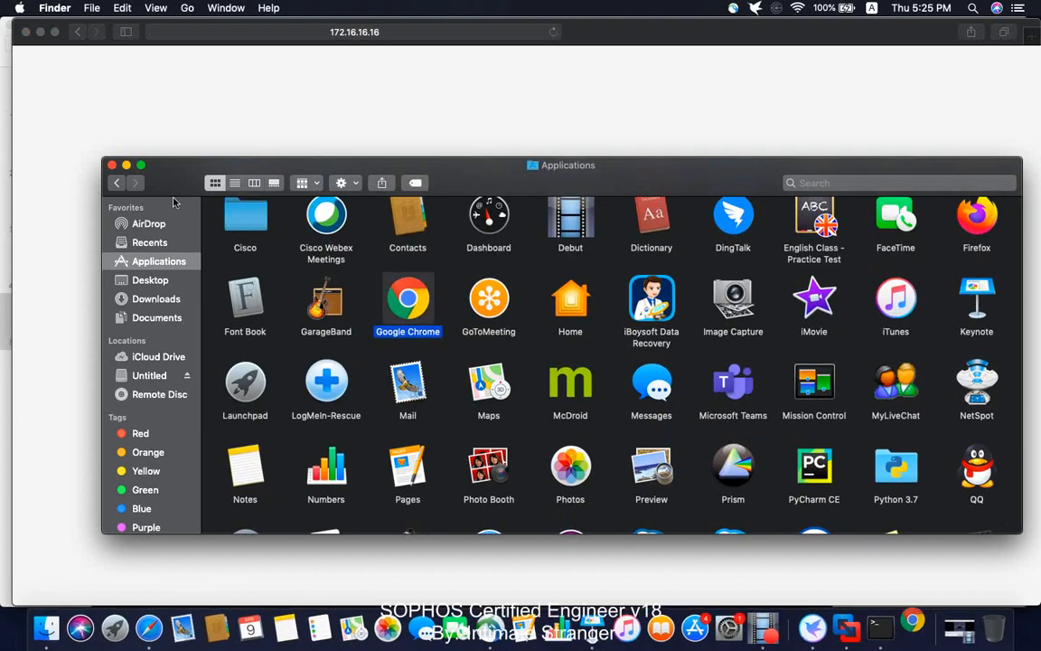
left_click(111, 165)
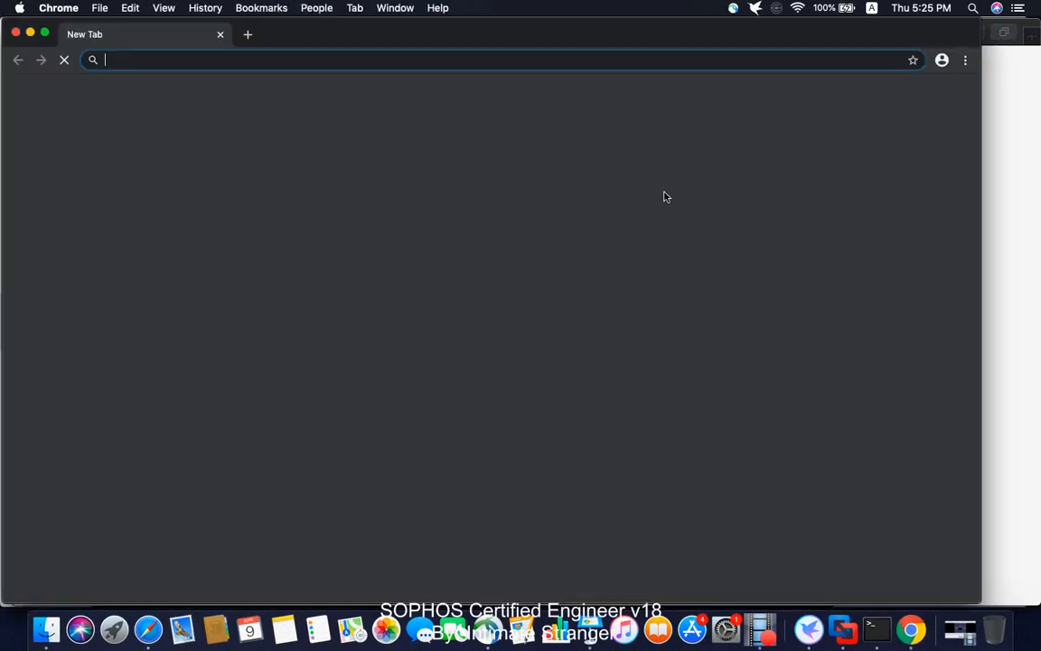
type("https://172.17")
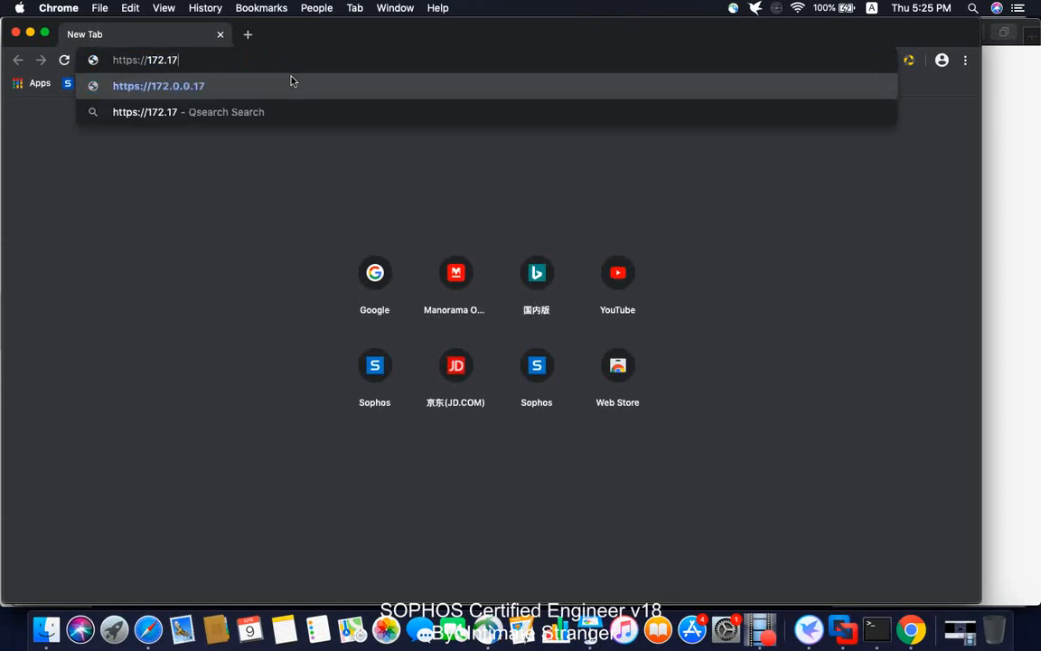
key("BackSpace")
type("6.16.16")
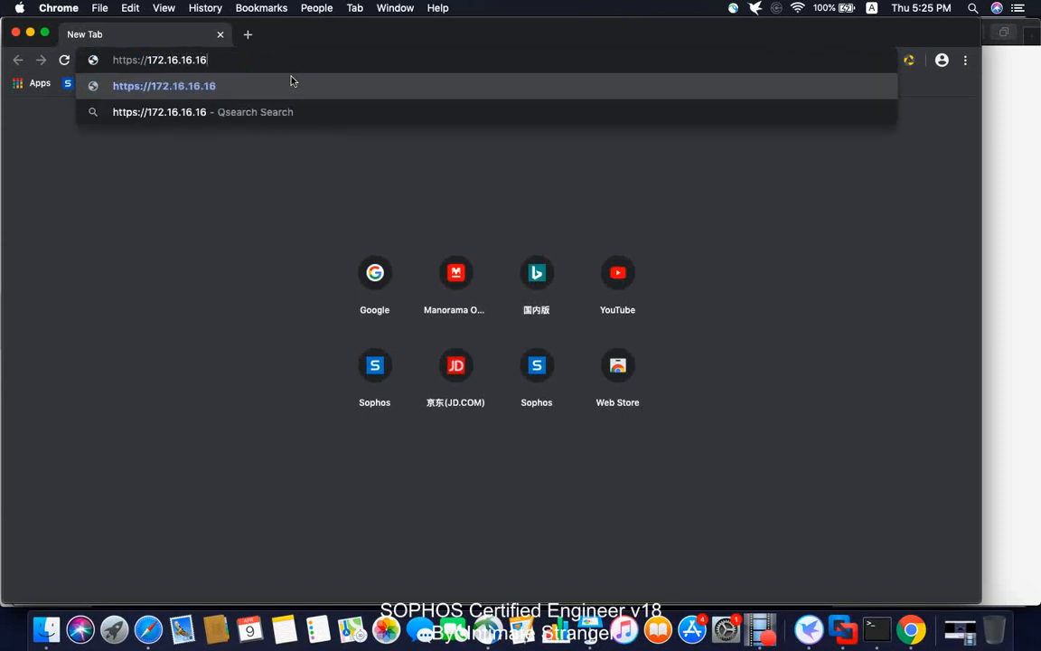
type(":4444")
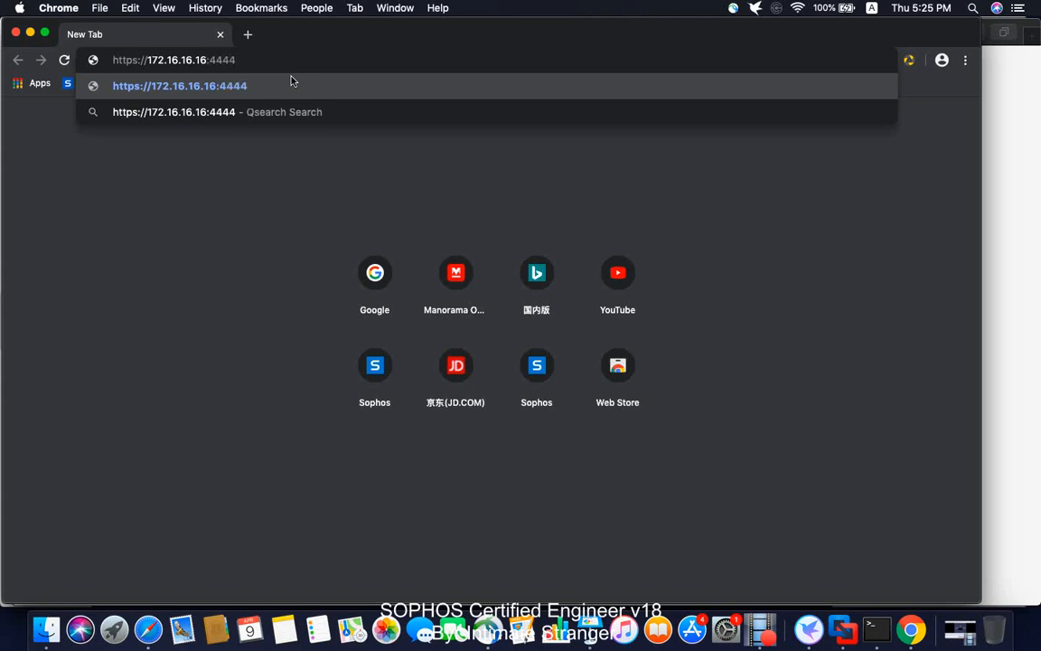
key("Return")
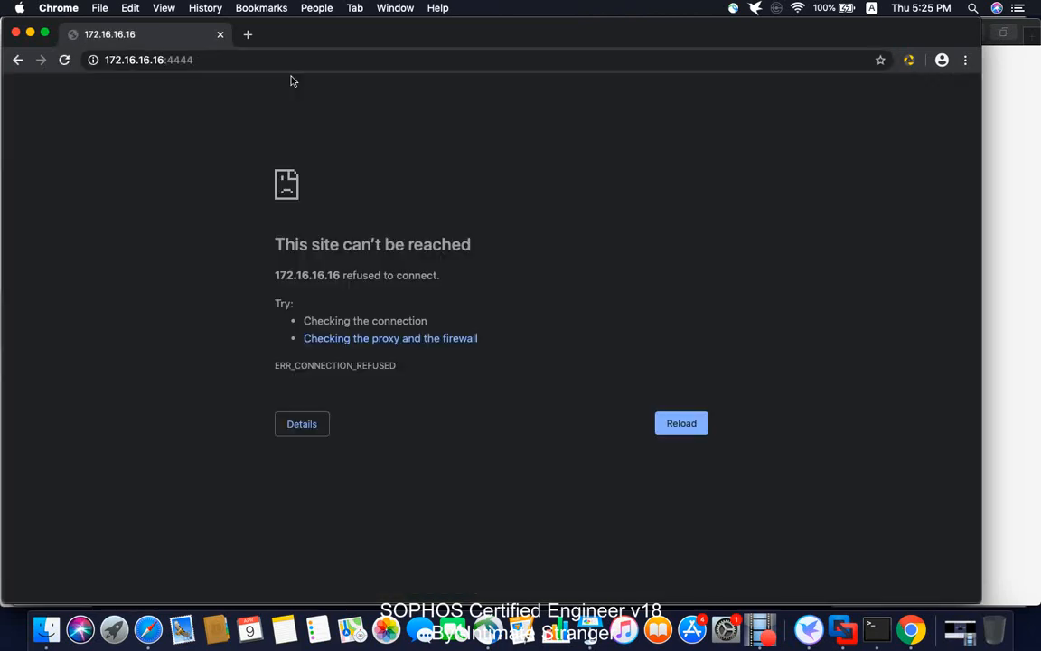
left_click(1021, 366)
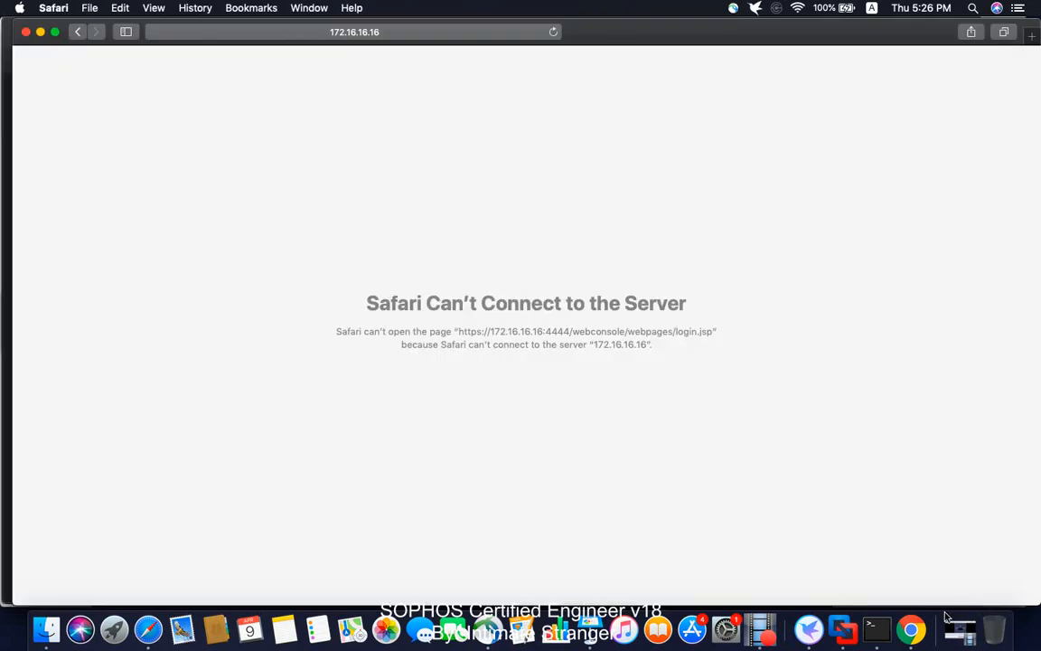